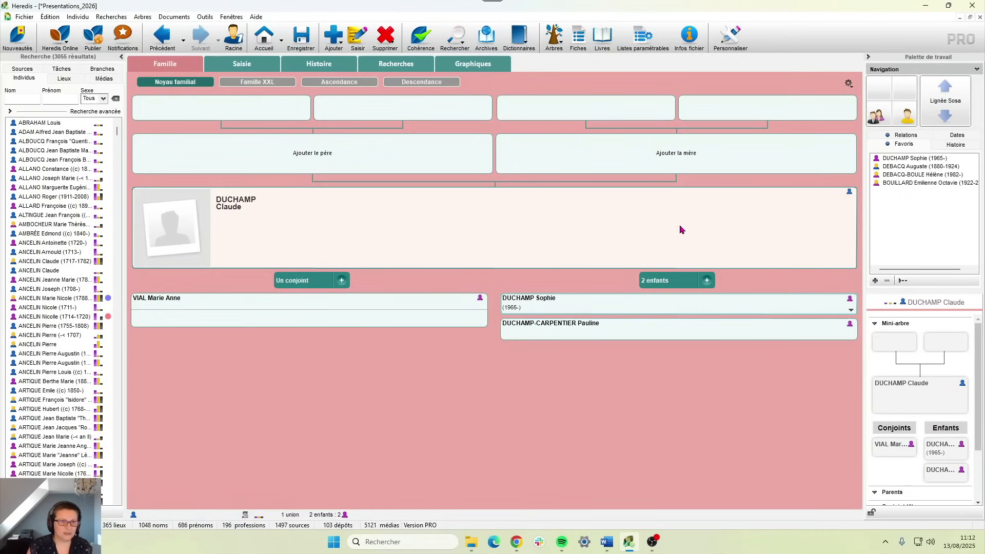
- Cancel adding a father for the man, then make his younger daughter the central person
click(321, 152)
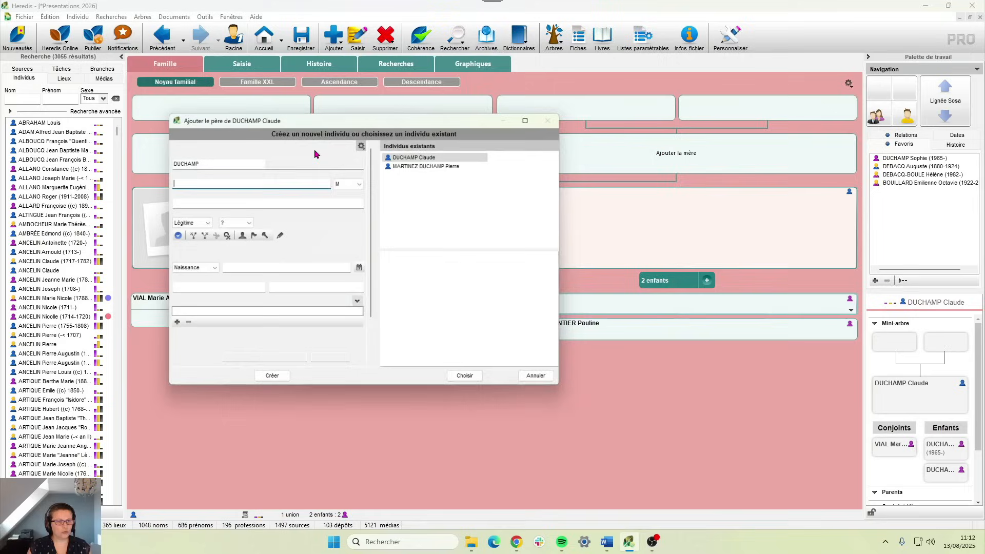
click(195, 160)
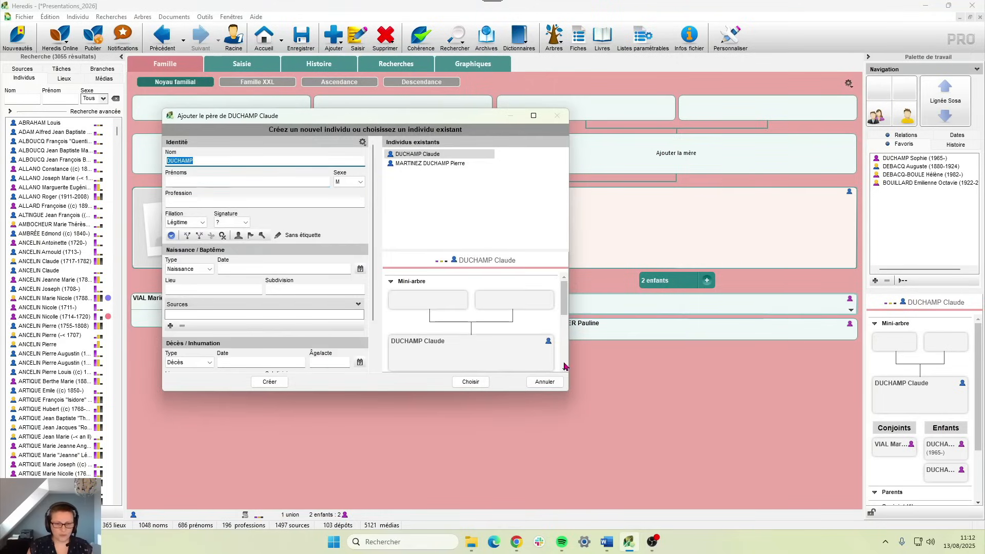
click(545, 382)
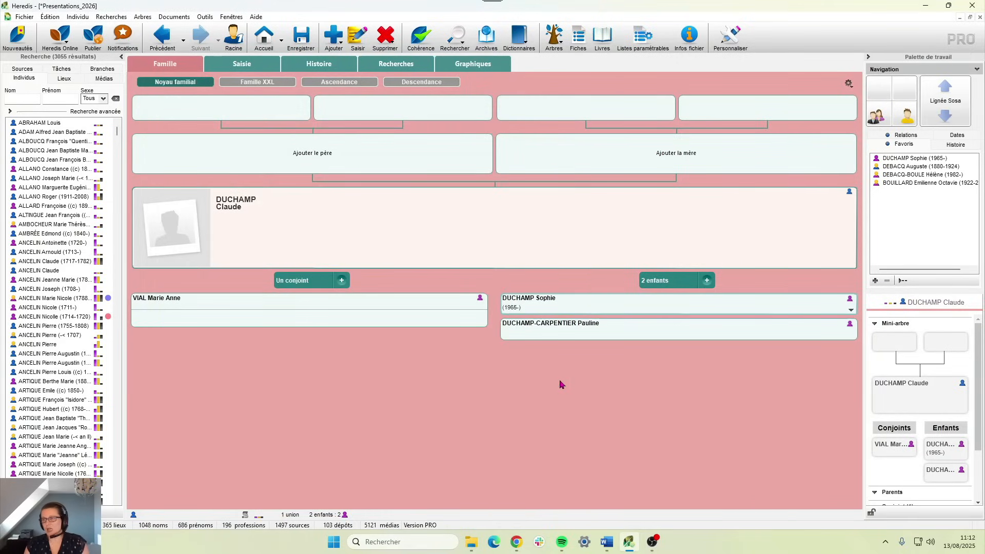
click(550, 331)
drag(539, 332, 500, 252)
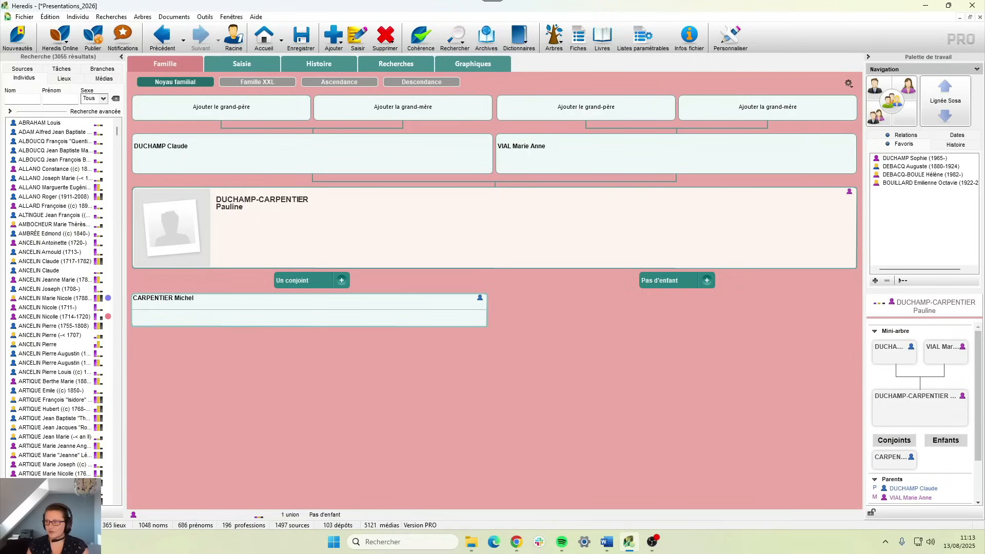
- Check the daughter's other names in her entry form, then re-centre on her father
click(264, 67)
click(409, 185)
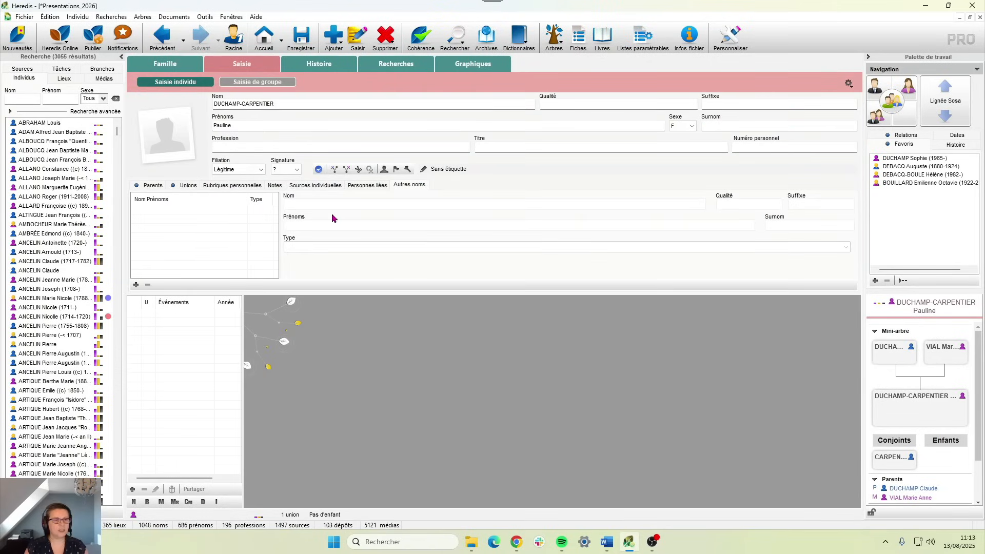
click(180, 63)
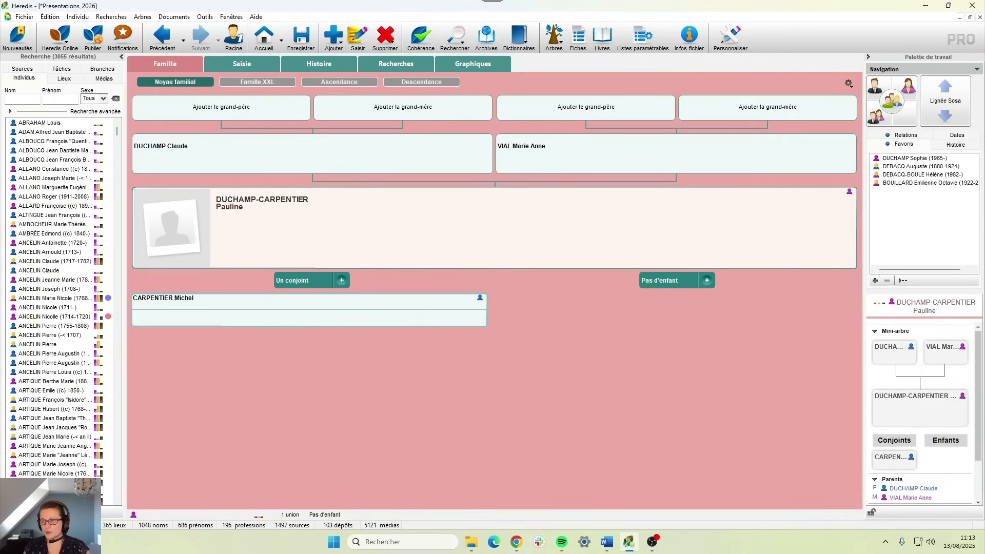
key(alt+Tab)
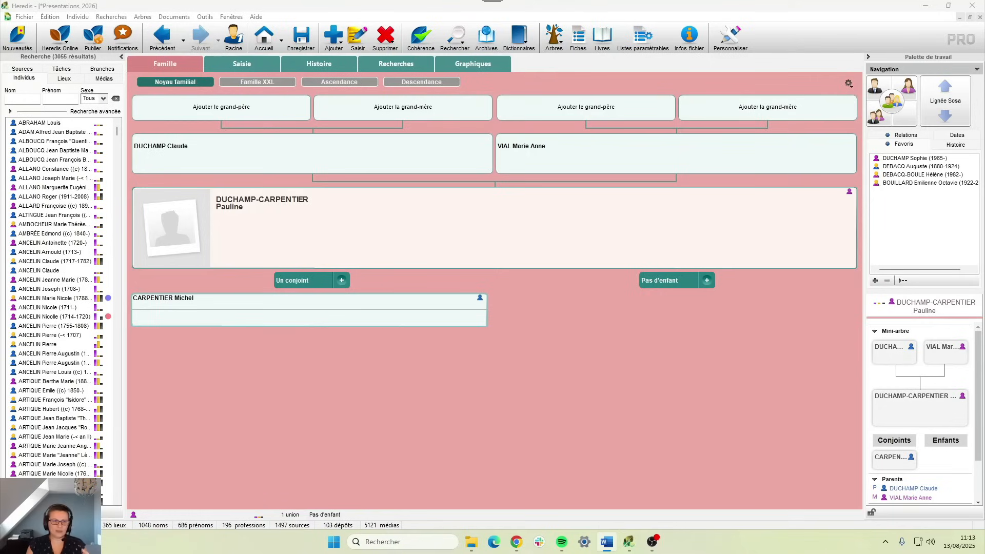
click(452, 158)
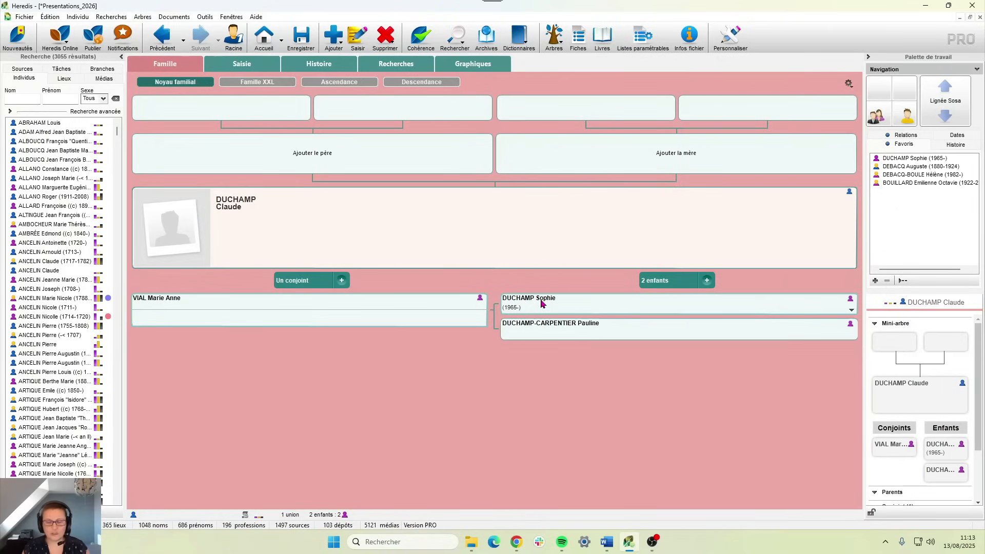
- Centre on the elder daughter, inspect her child and union details, then her husband's
double_click(541, 303)
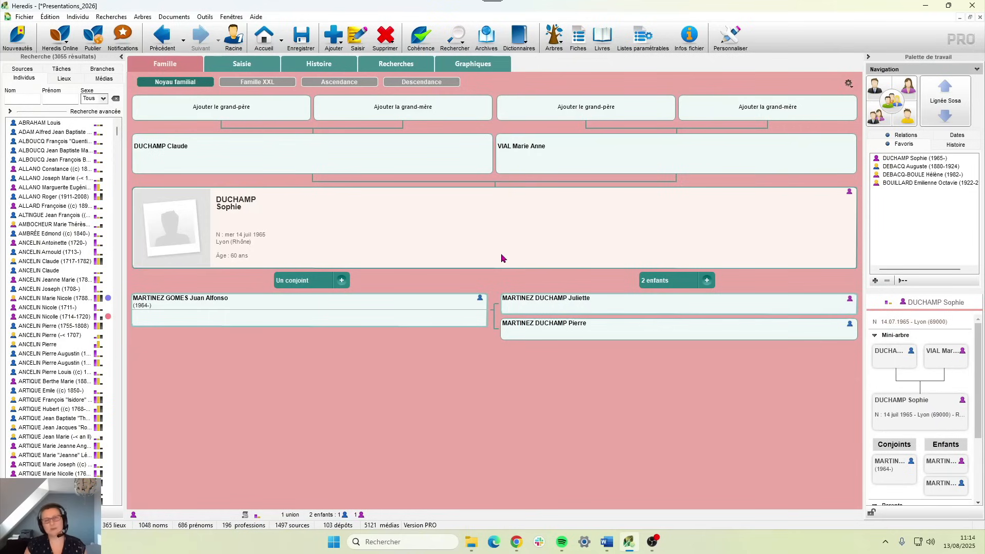
click(522, 298)
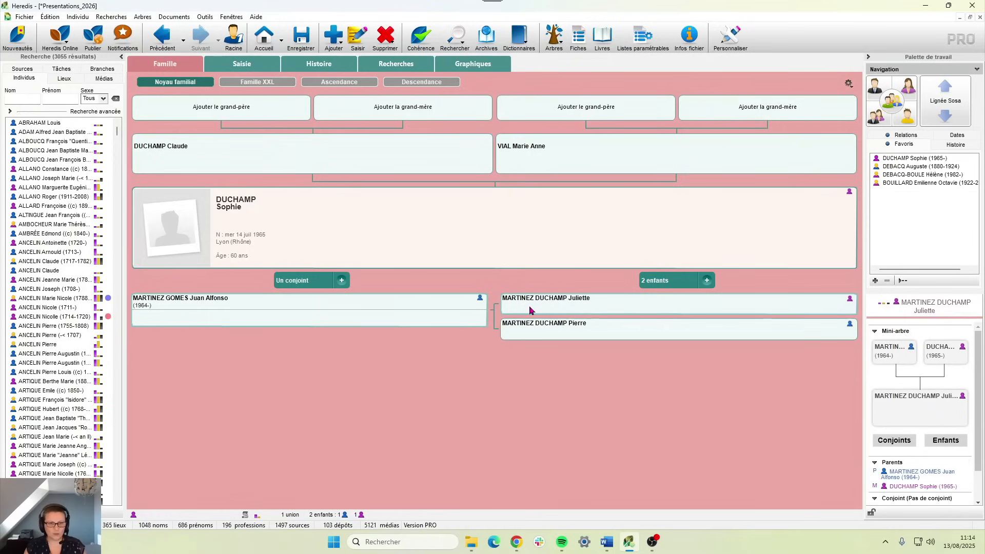
click(343, 315)
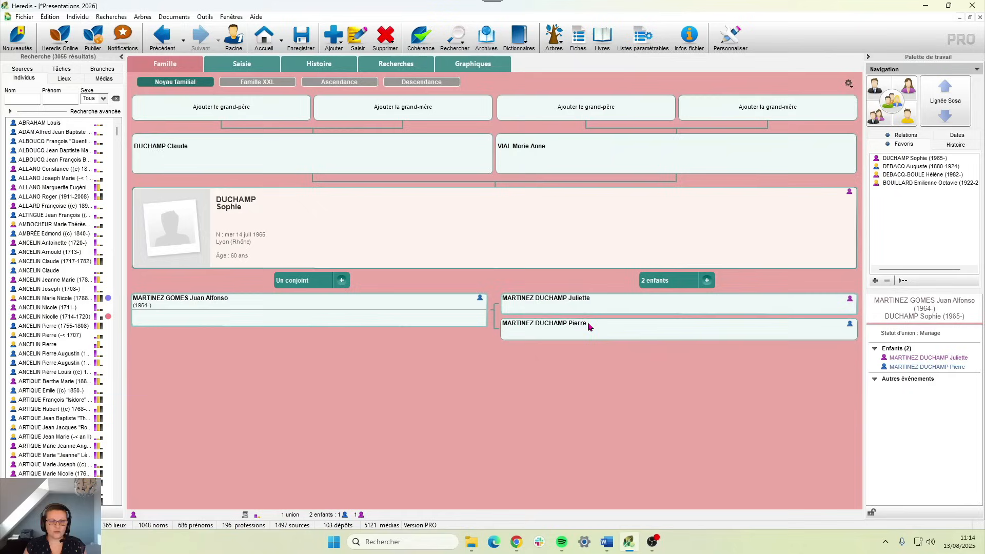
click(277, 308)
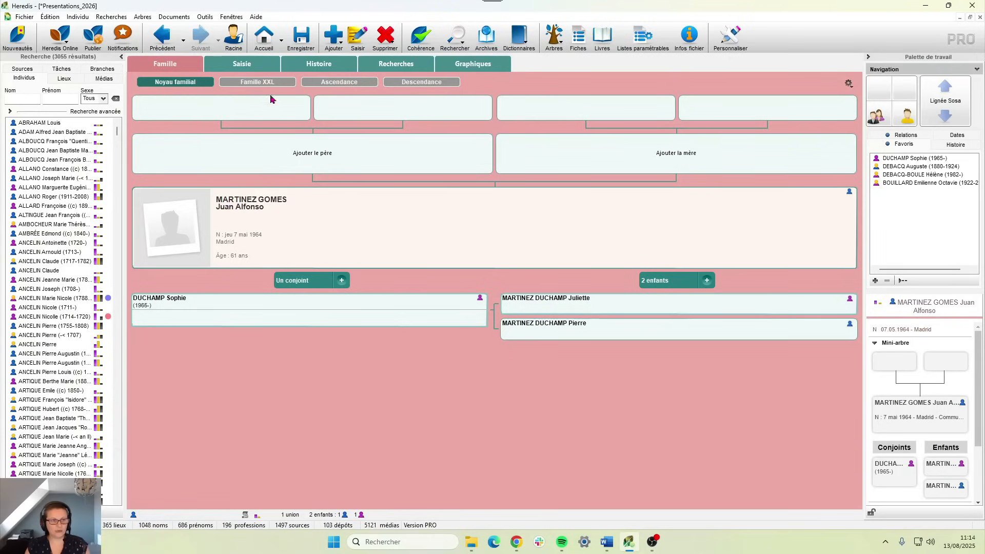
click(257, 66)
click(243, 105)
click(265, 126)
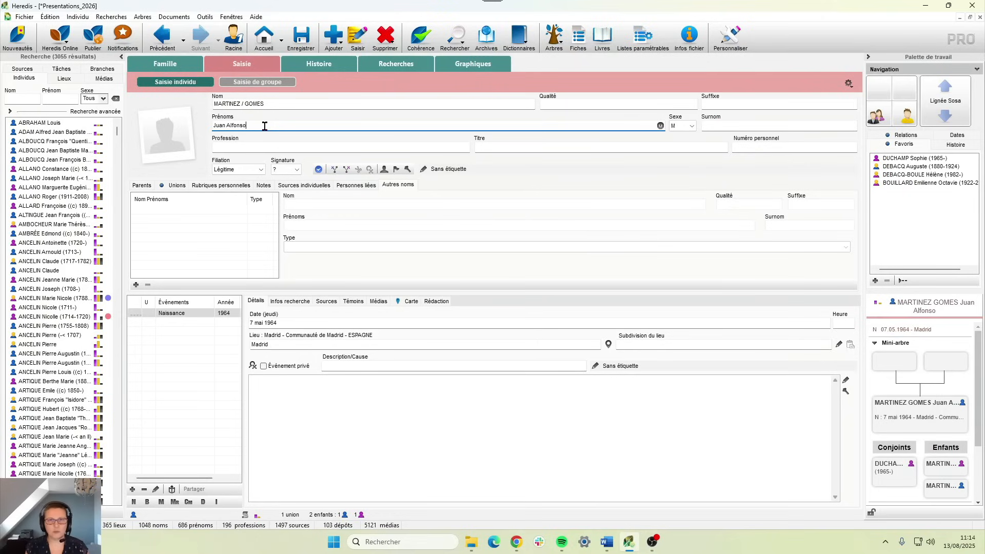
double_click(237, 104)
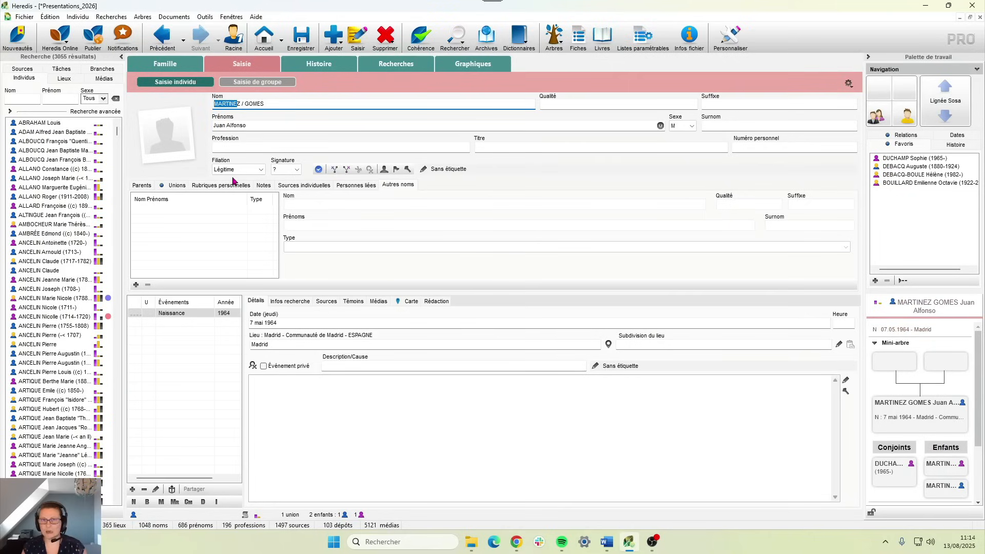
drag(249, 104, 261, 103)
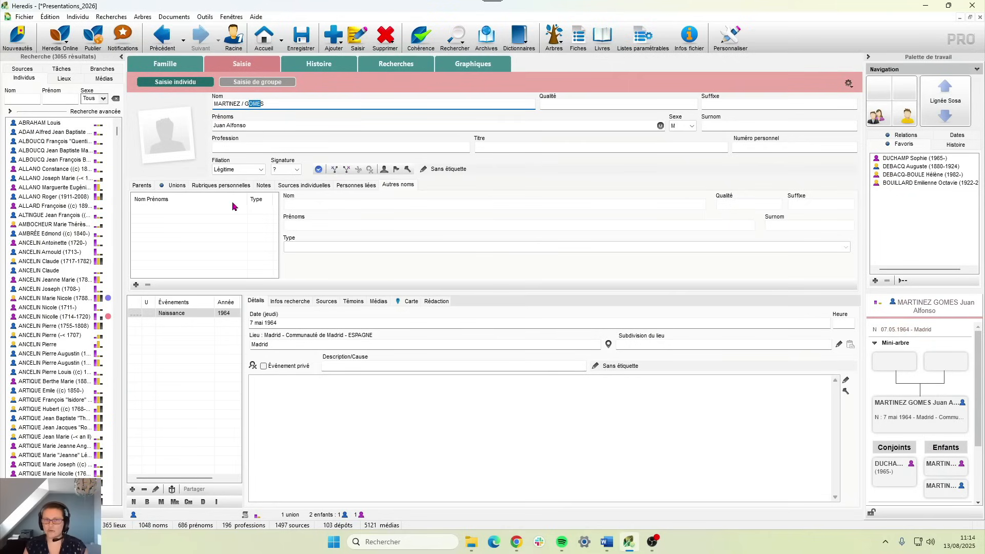
click(166, 64)
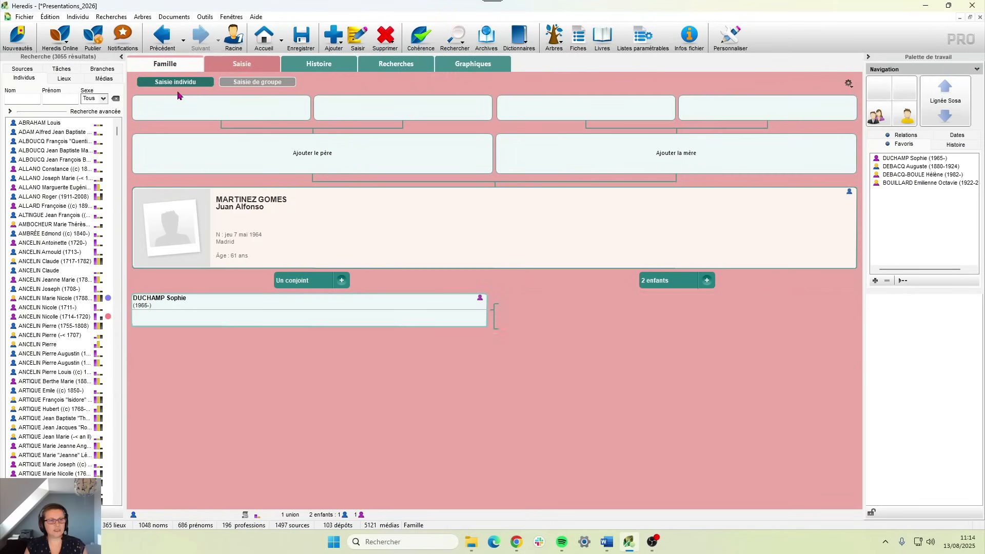
- Create the husband's father, adding a second surname from the suggestion and his first name
click(322, 161)
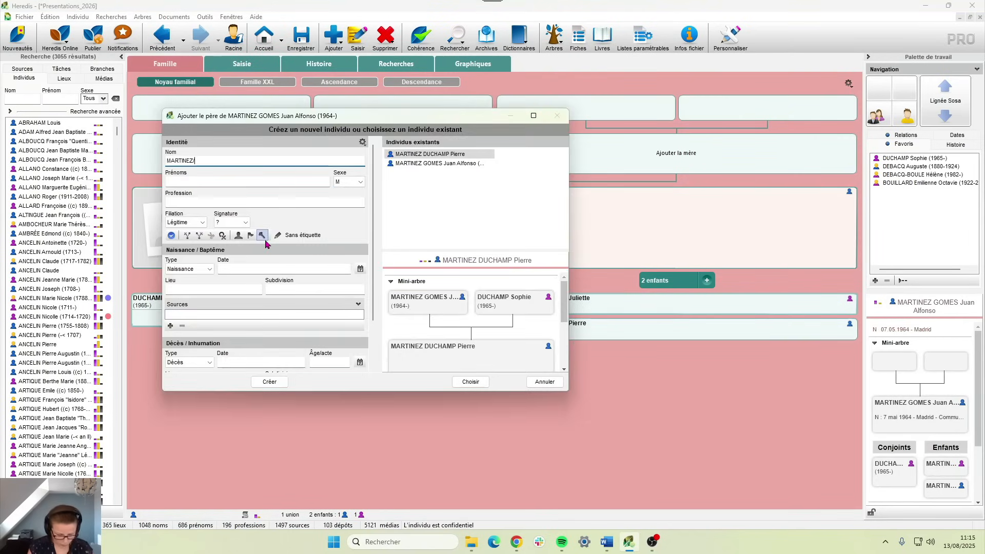
key(Tab)
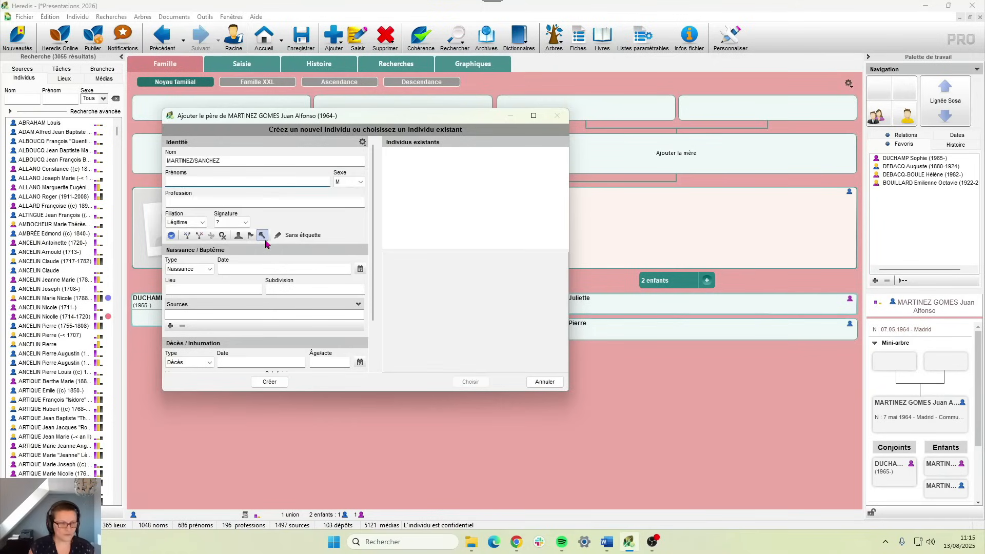
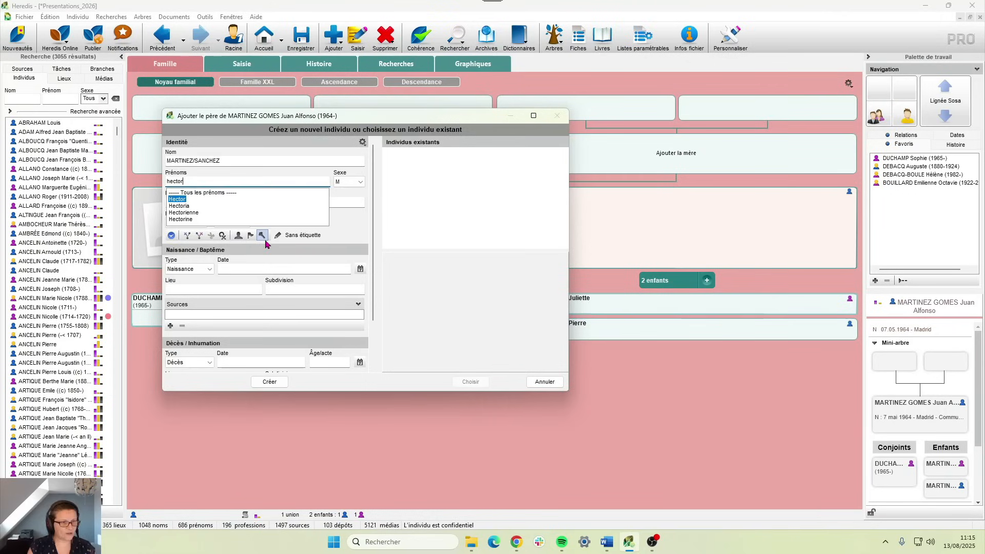
click(269, 381)
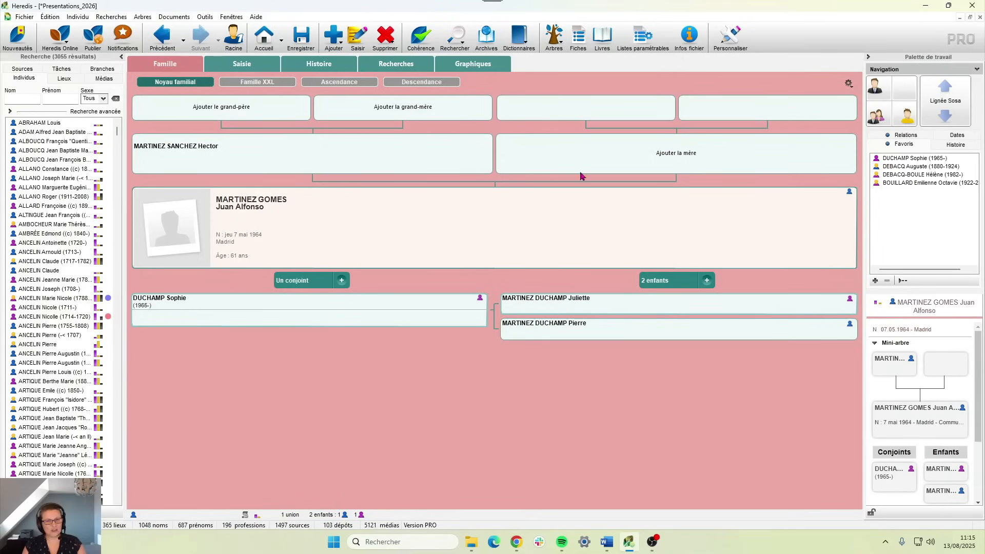
- Create the husband's mother likewise, with a suggested second surname and her first name
click(675, 154)
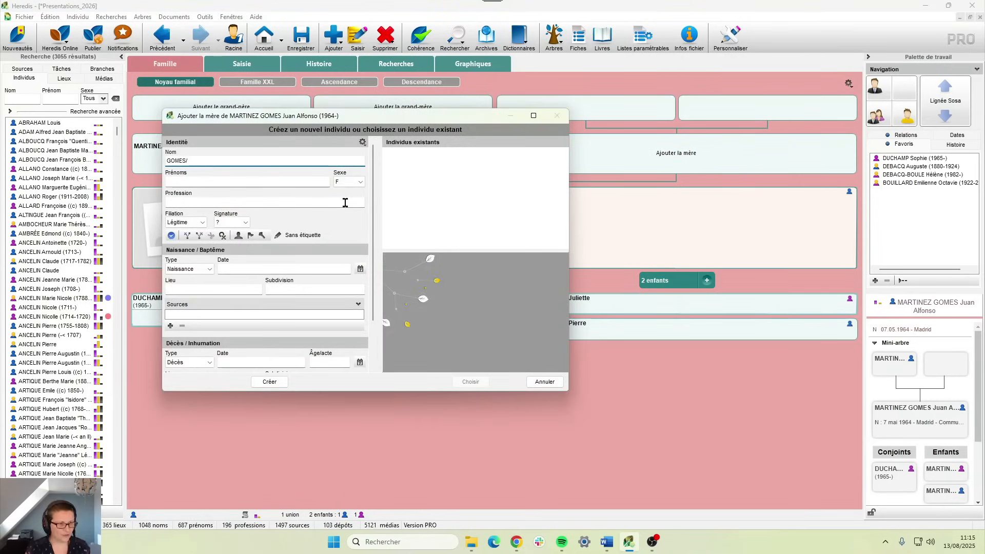
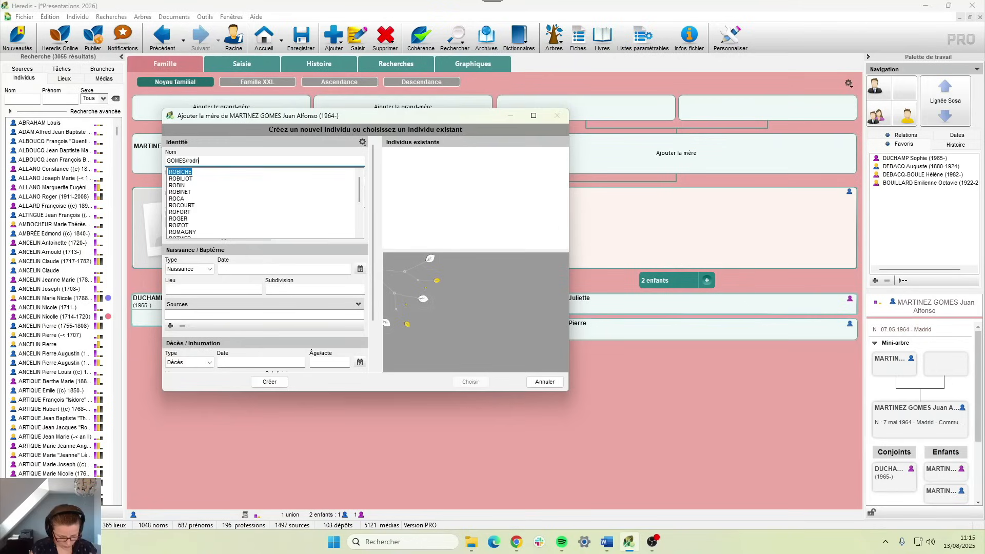
key(Tab)
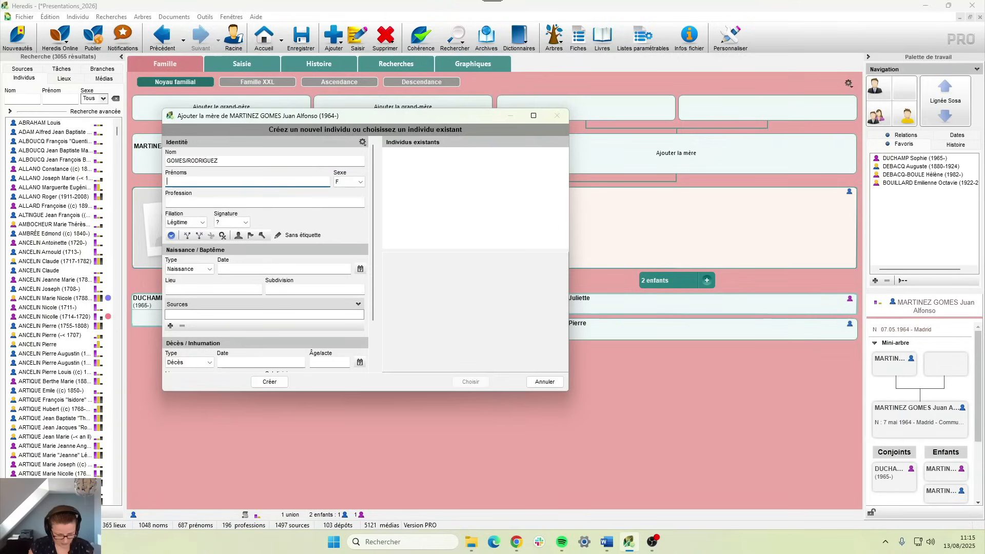
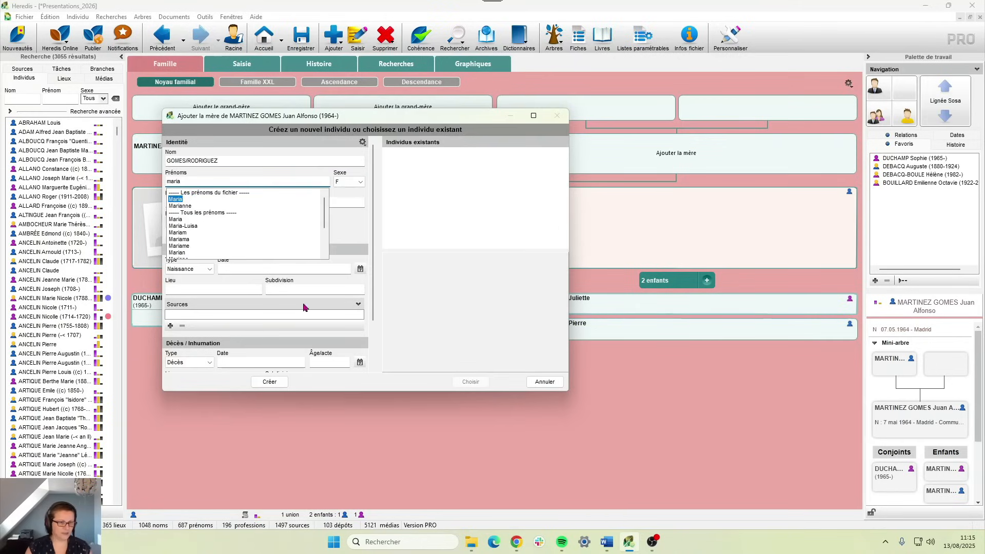
click(270, 382)
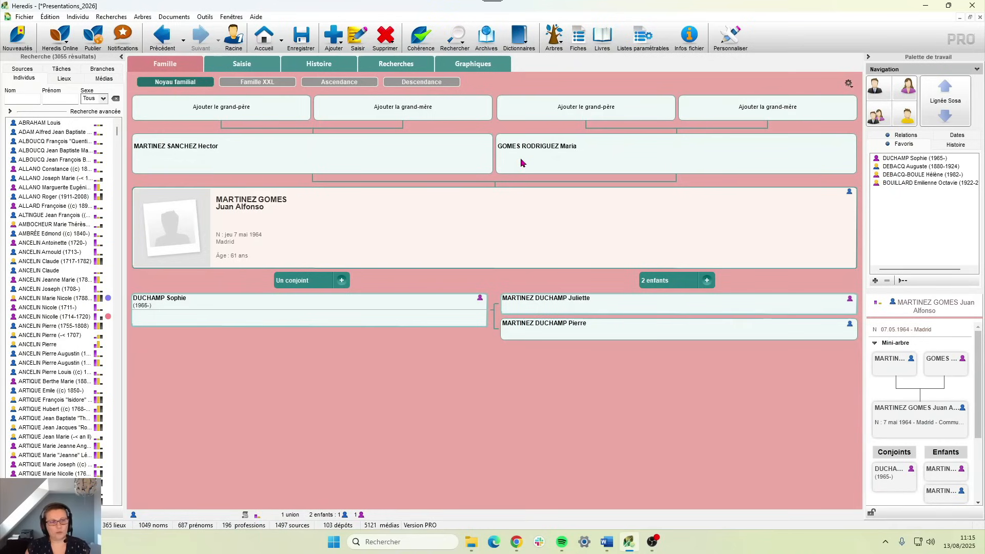
- Open the names dictionary and browse individuals bearing the husband's first surname
click(514, 41)
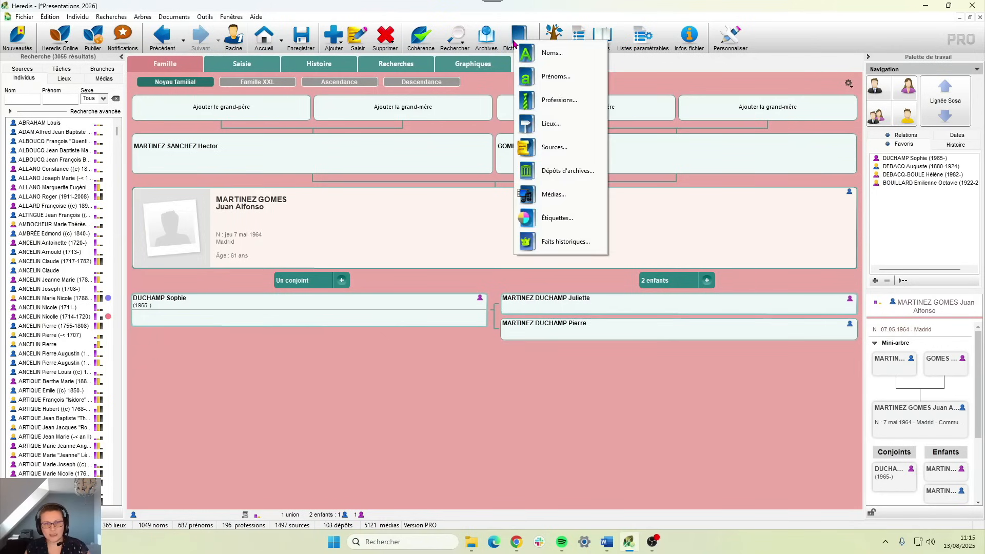
click(550, 53)
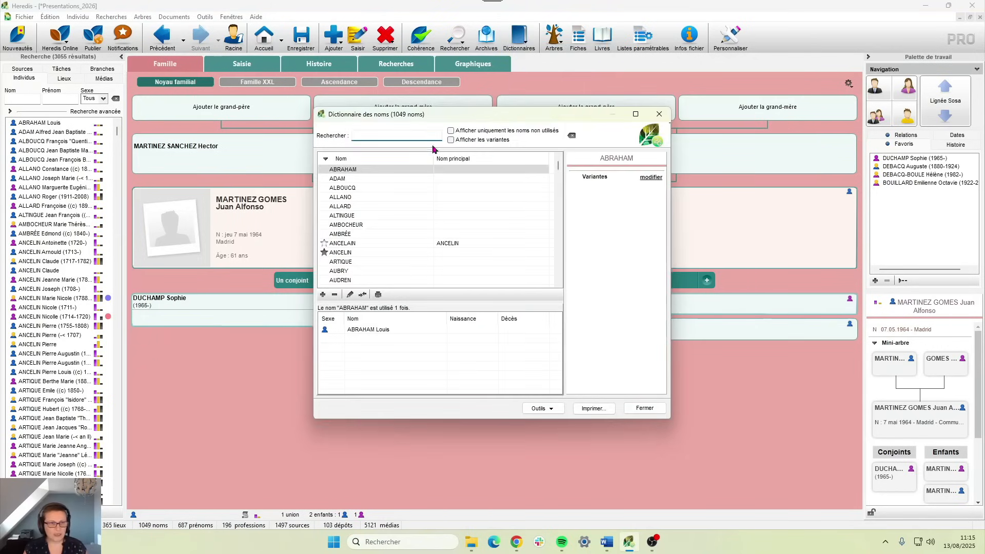
text(martin)
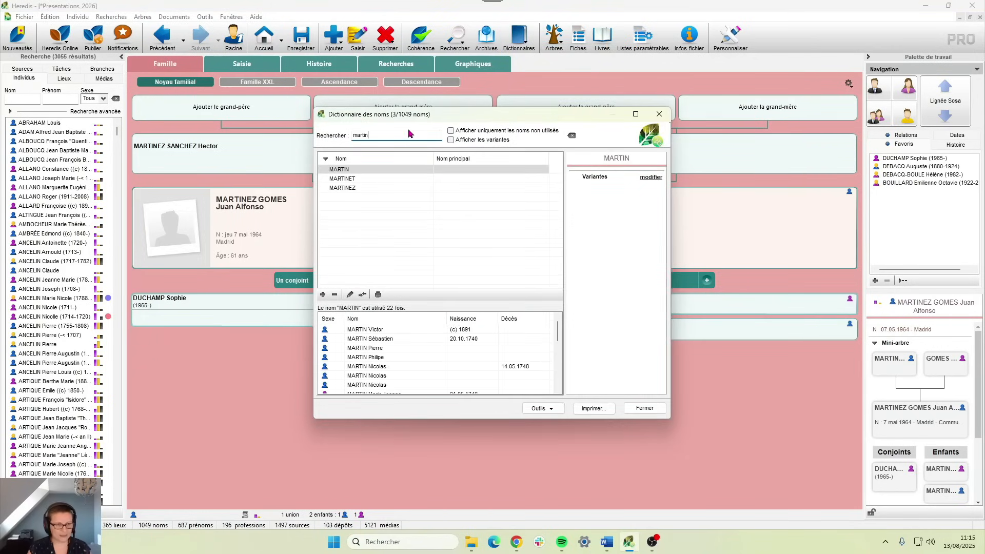
click(367, 189)
click(361, 331)
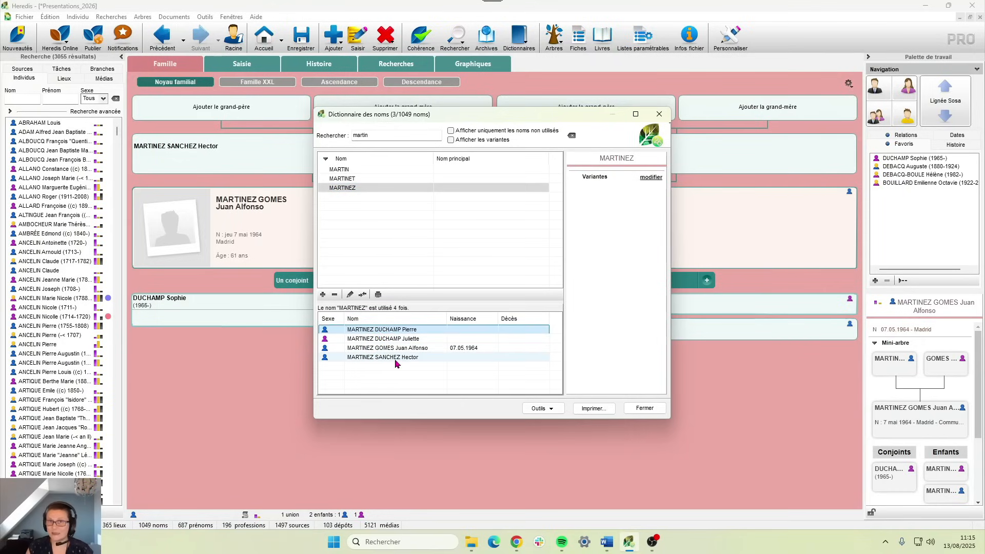
- Search the dictionary for the father's second surname and select its single user
double_click(382, 138)
text(sanchez)
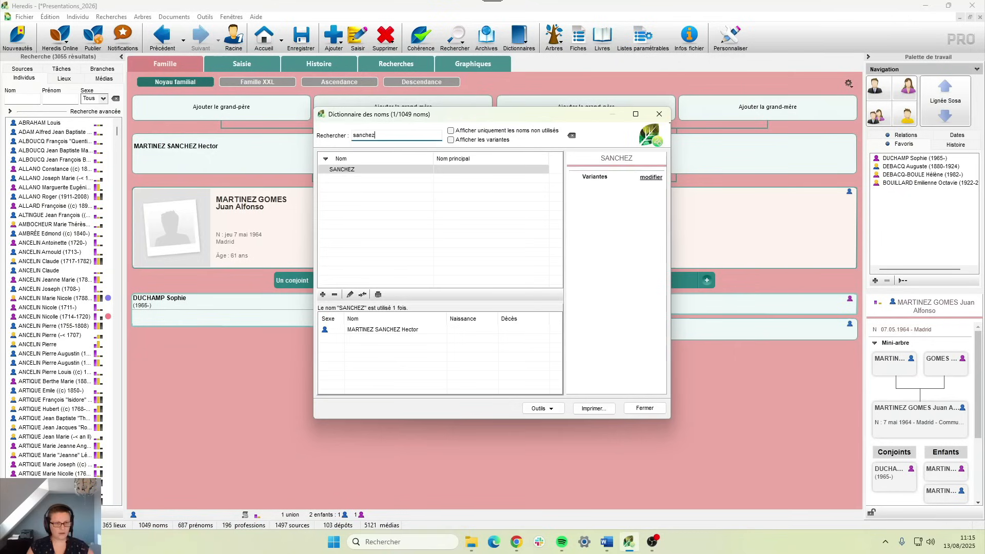
click(425, 329)
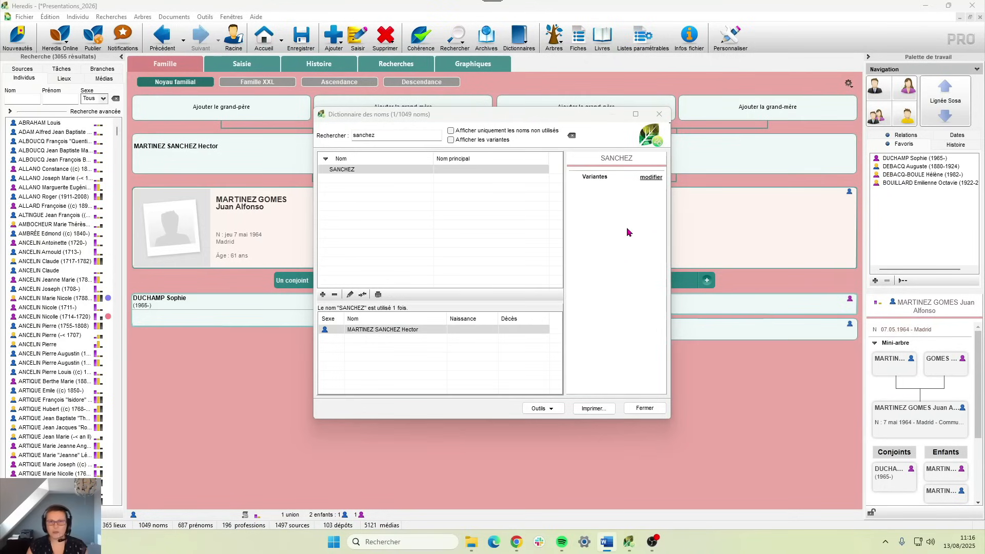
- Close the names dictionary
click(636, 409)
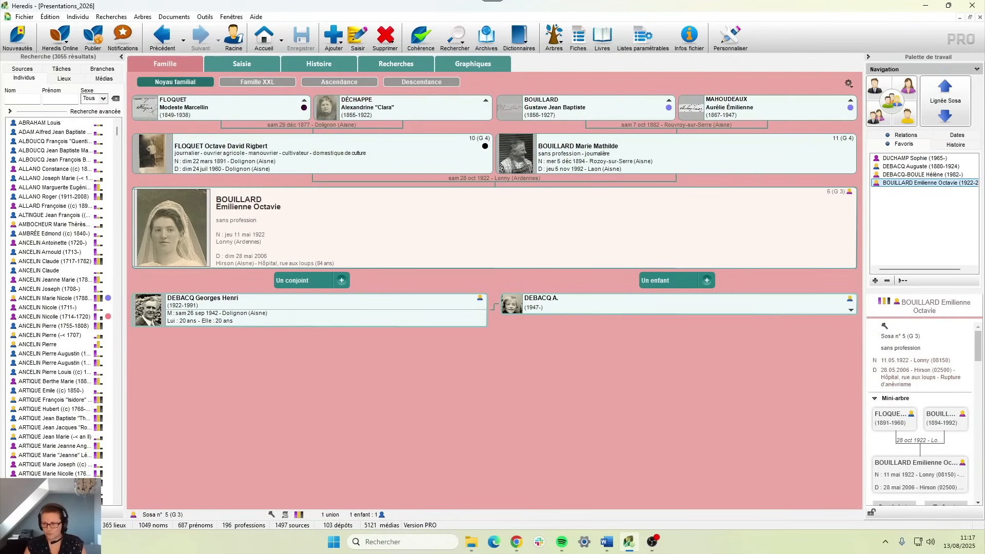
key(alt+Tab)
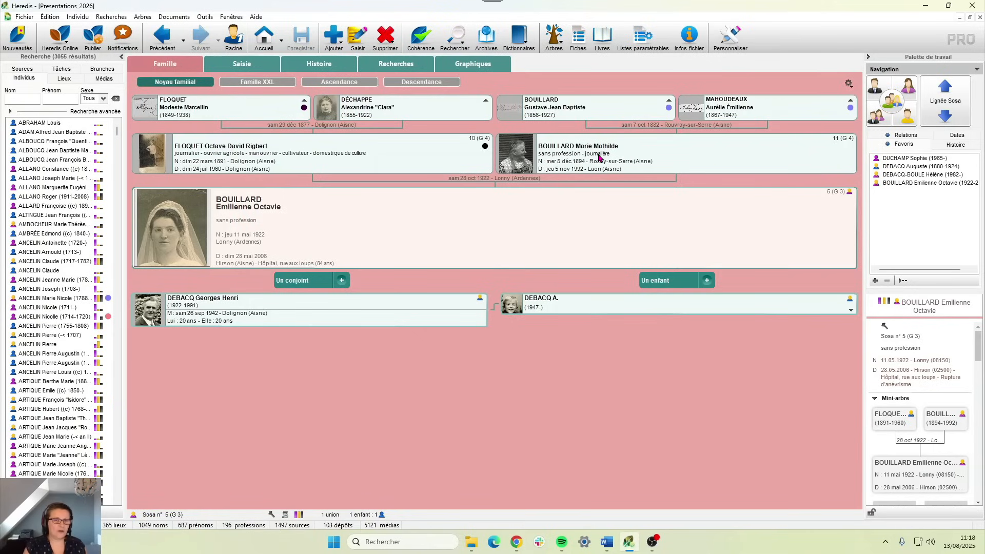
- Open the woman's entry form and review the union details of each parent set
click(241, 65)
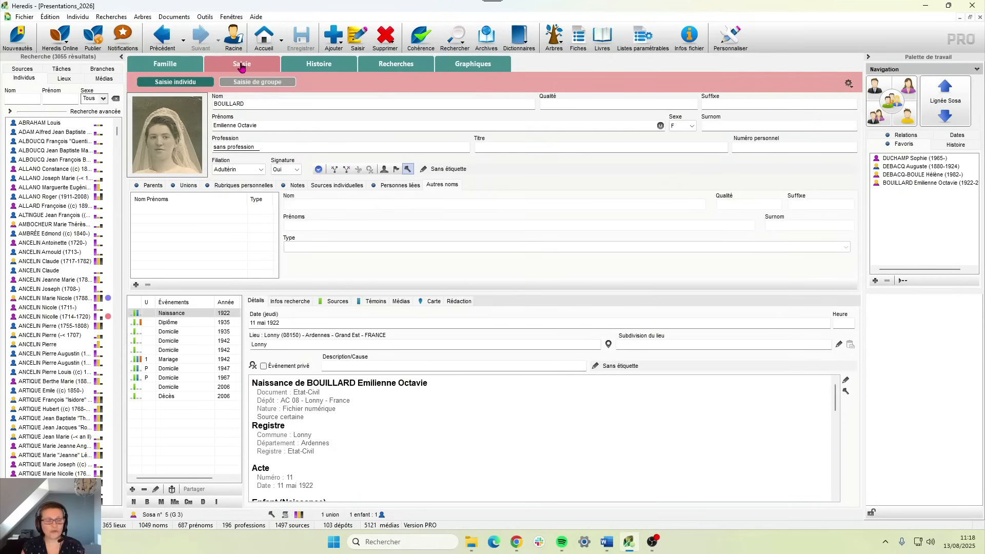
click(156, 186)
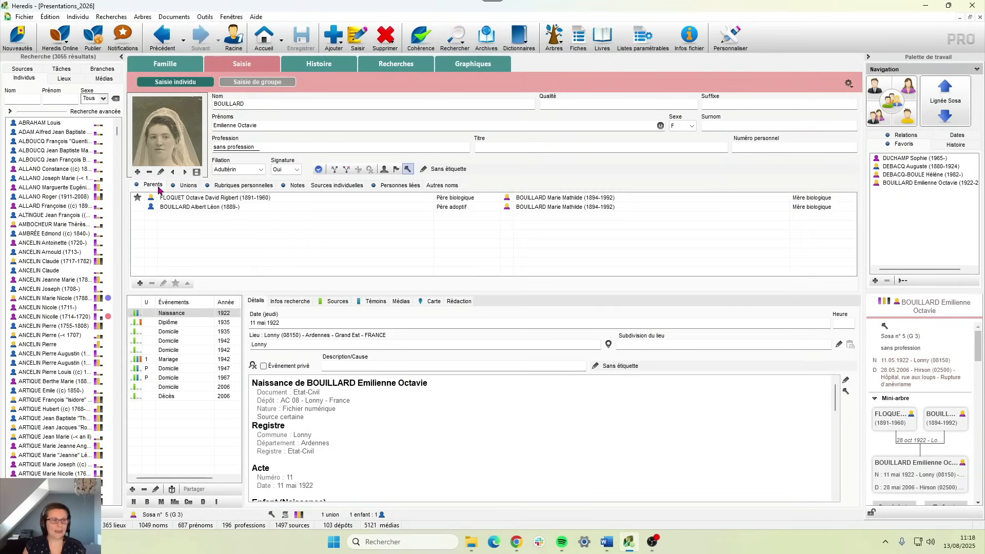
click(196, 208)
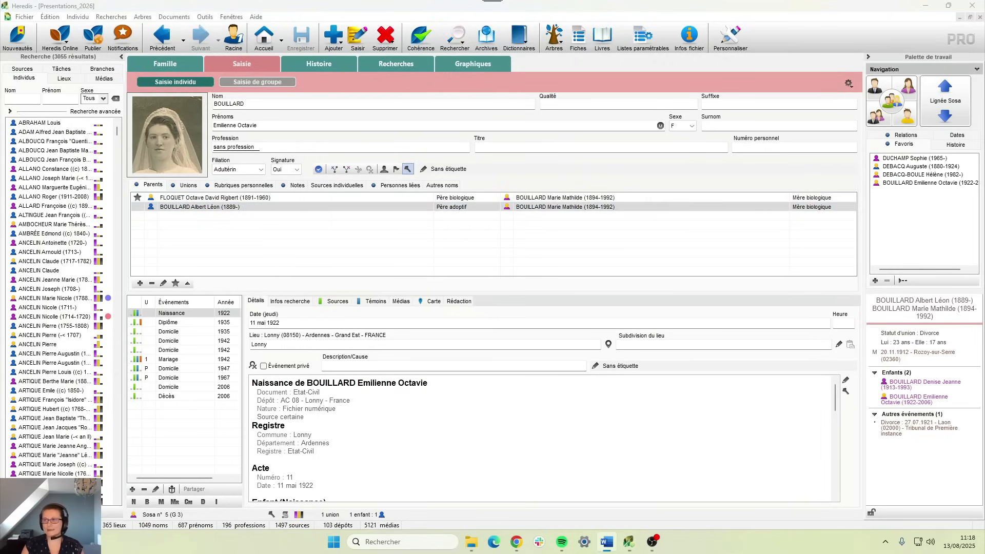
click(209, 201)
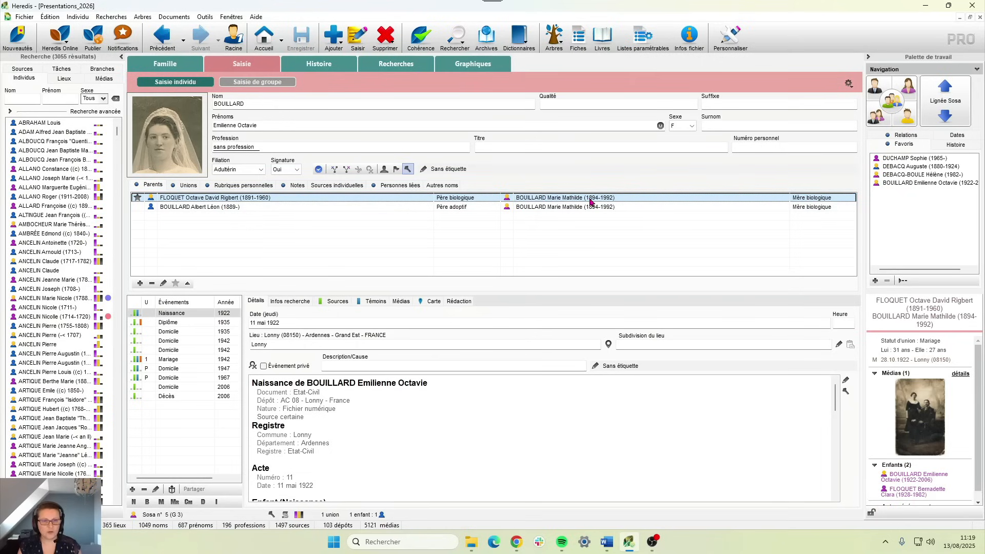
click(318, 208)
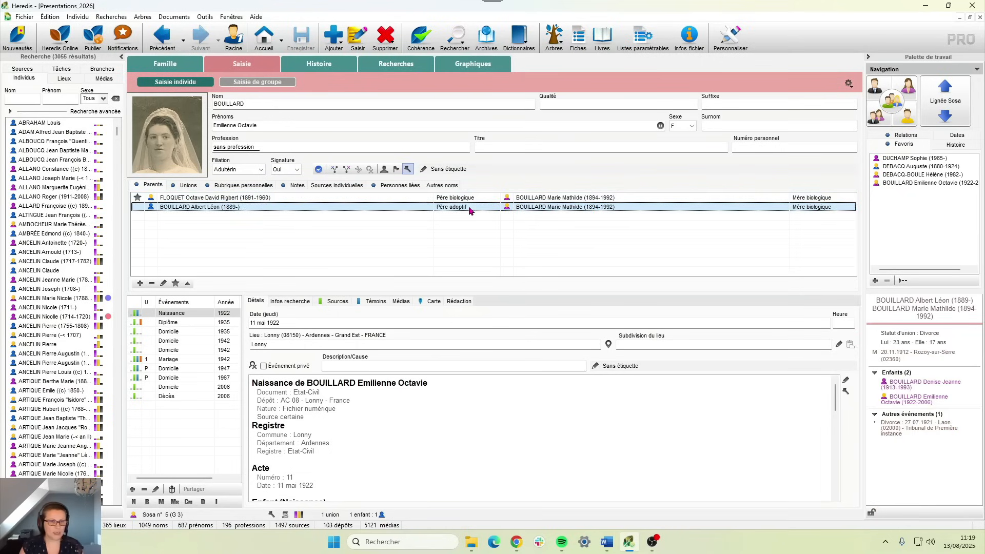
- Change the adoptive father's relationship type to a custom 'Père officiel' link
double_click(318, 208)
click(322, 145)
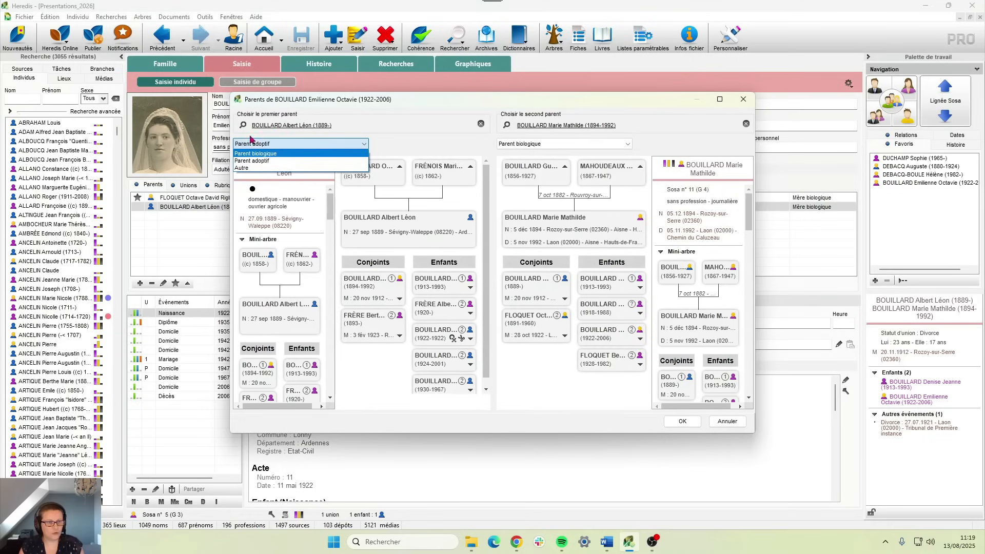
click(251, 168)
text(Par)
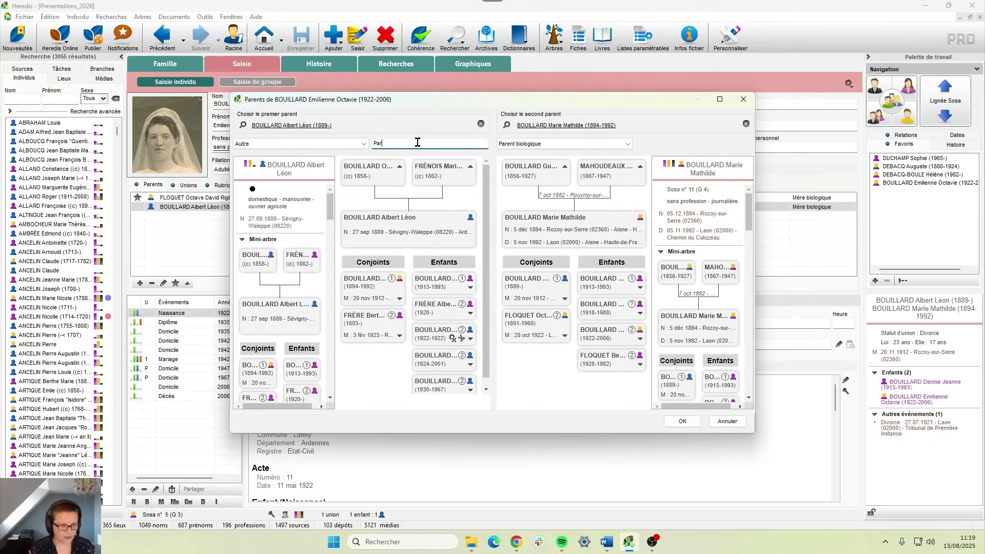
text(entère officiel)
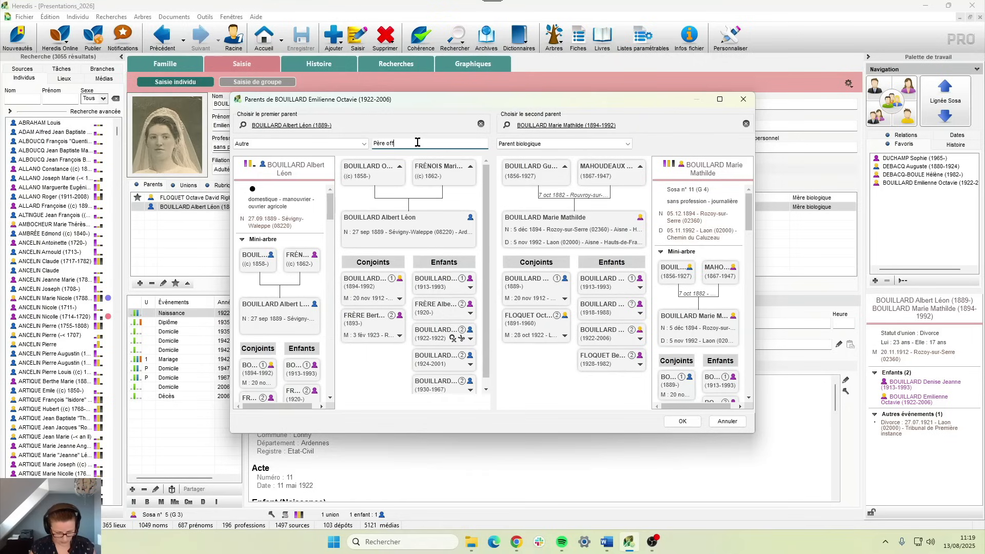
click(683, 422)
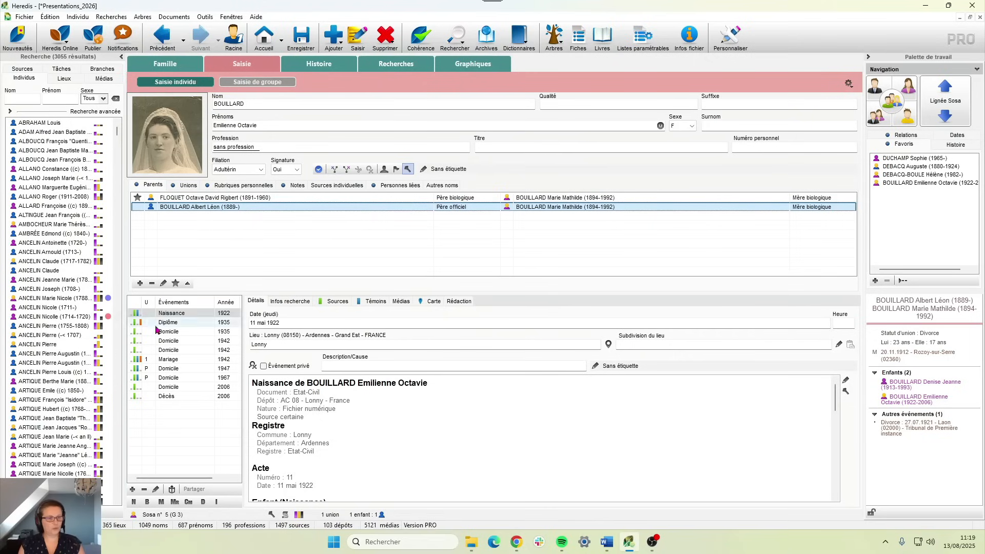
click(140, 283)
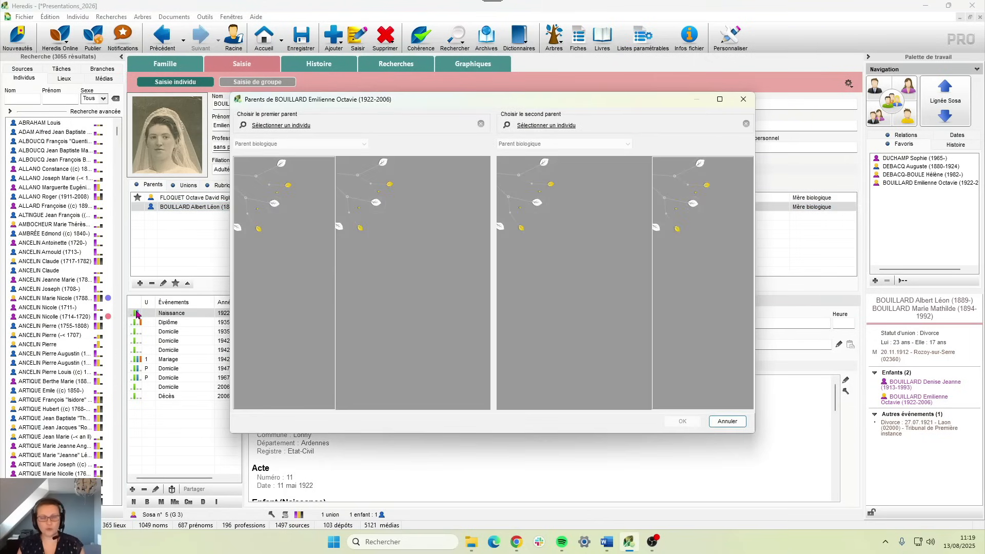
click(296, 127)
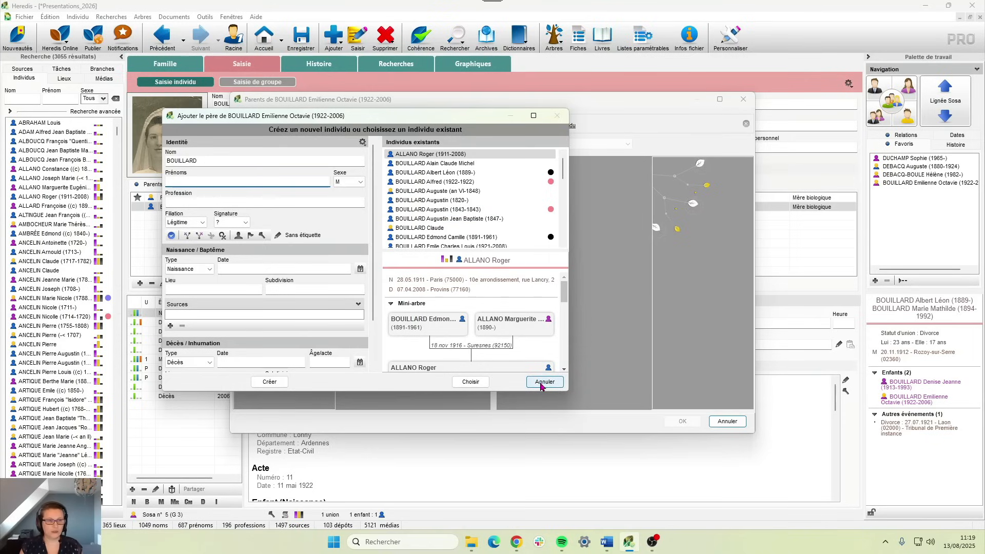
click(541, 384)
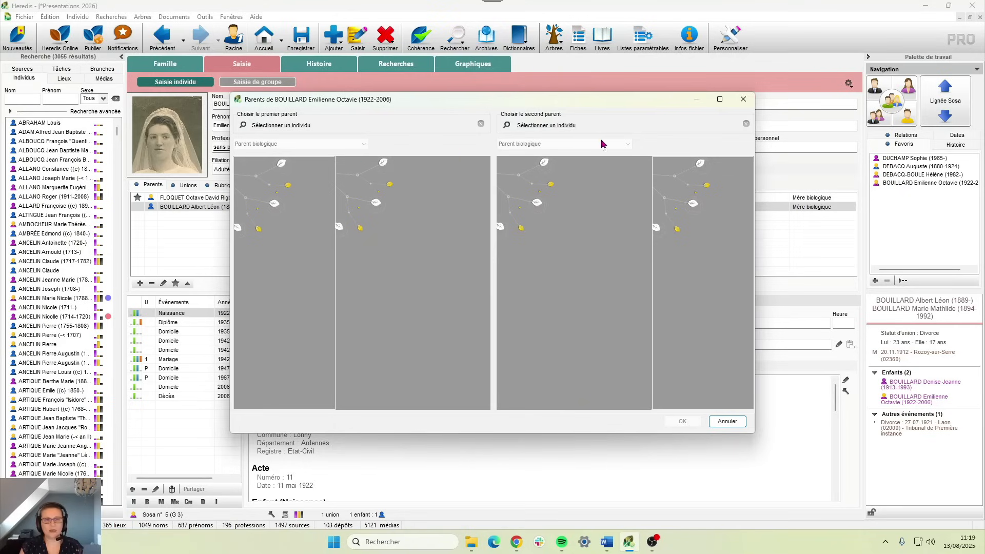
click(748, 105)
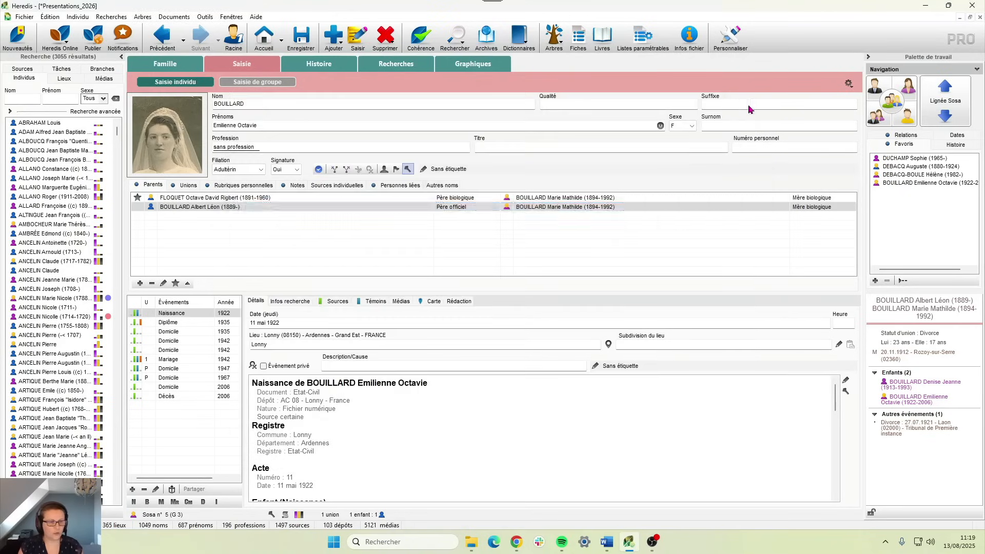
click(164, 284)
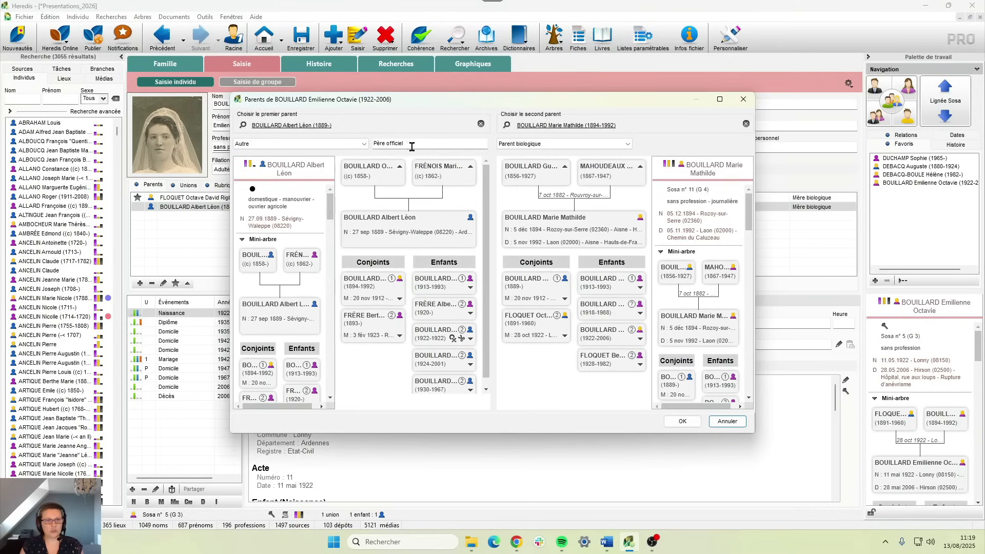
click(315, 144)
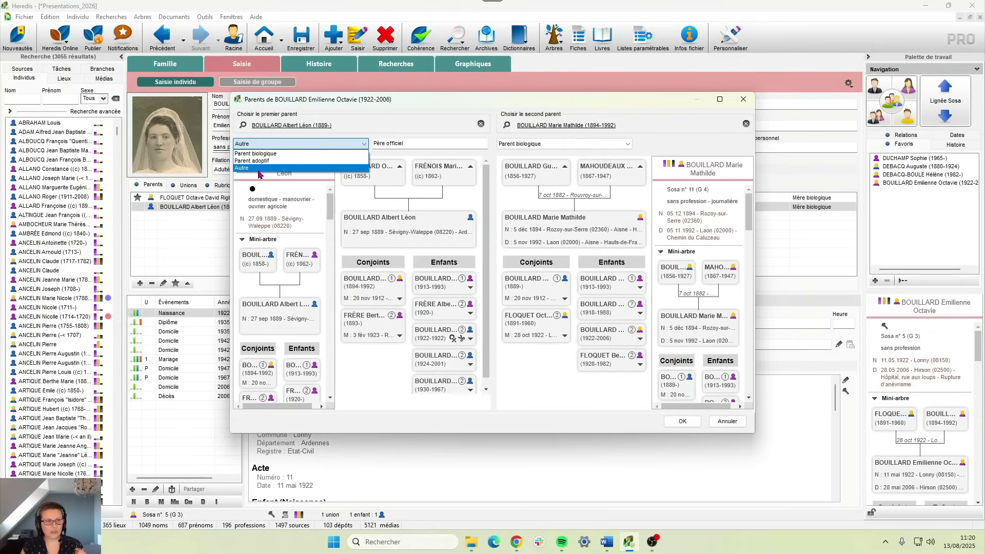
click(420, 147)
key(shift+Tab)
key(Tab)
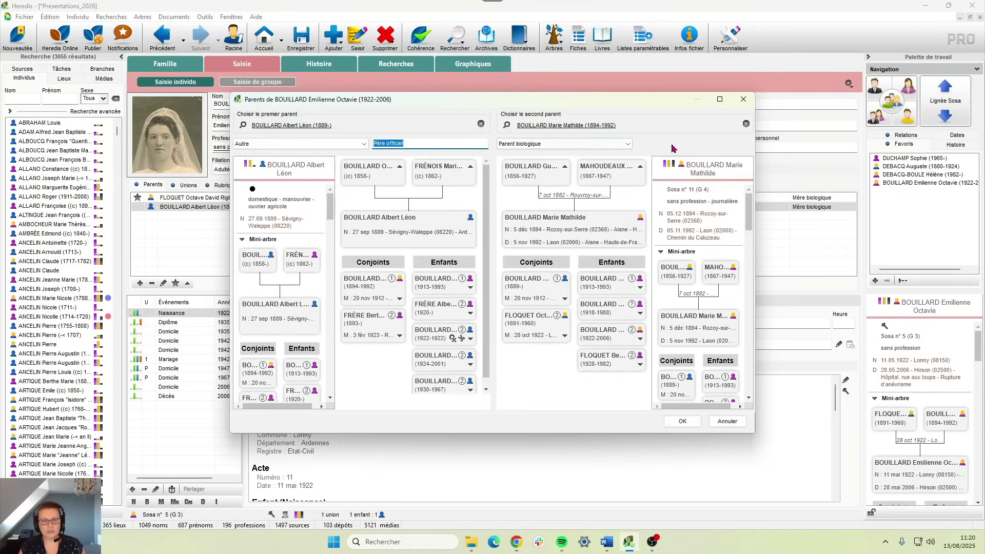
click(691, 424)
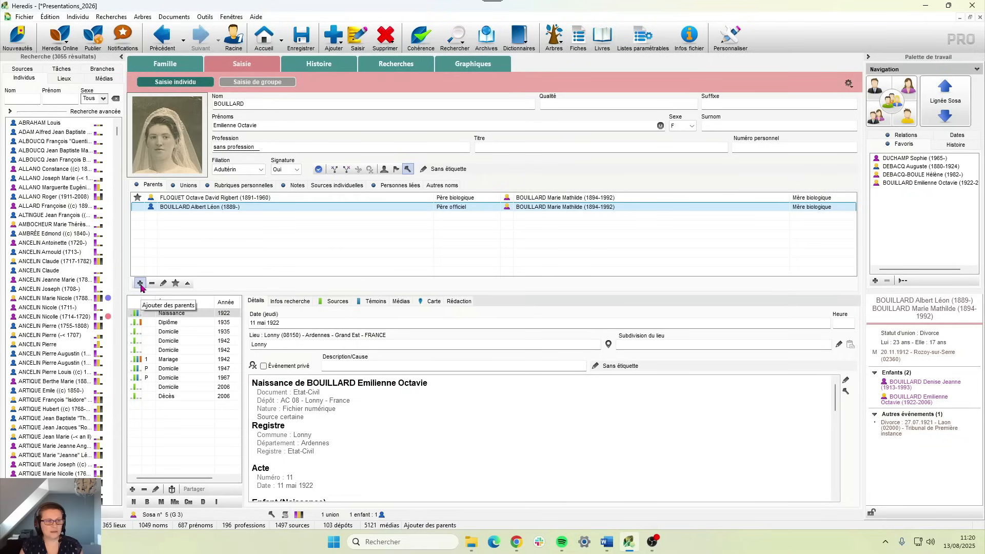
- Add a parent set with only the biological mother, declining both fathers as other parent
click(262, 197)
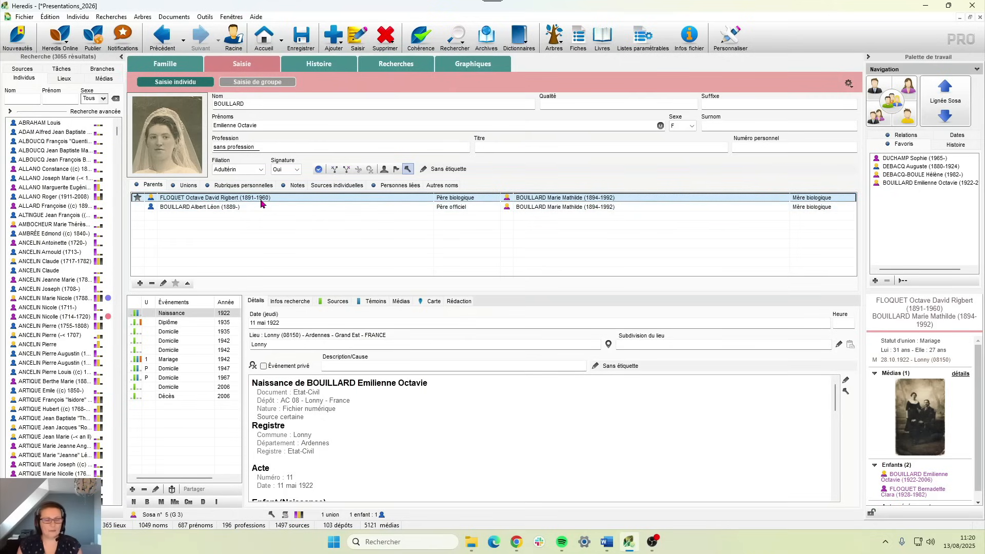
click(140, 283)
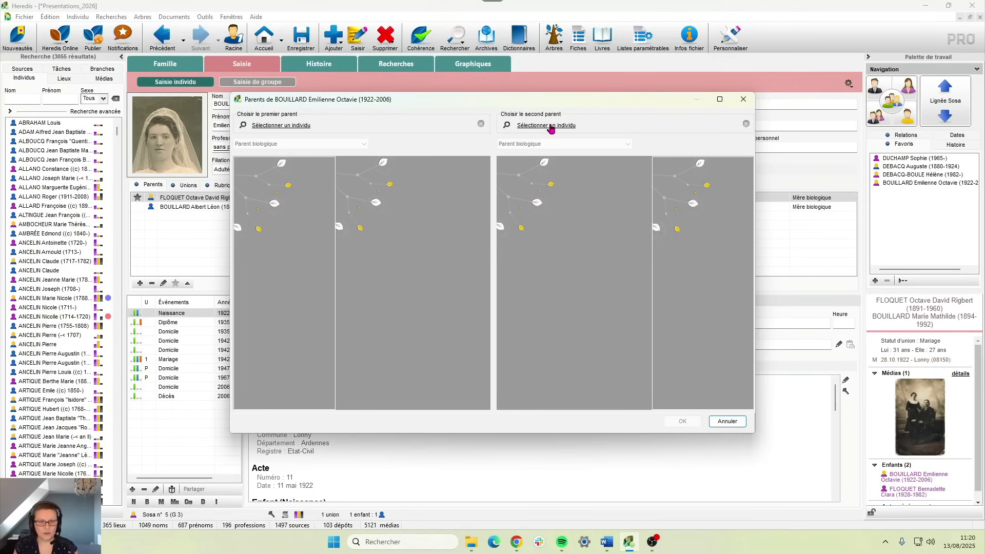
click(551, 125)
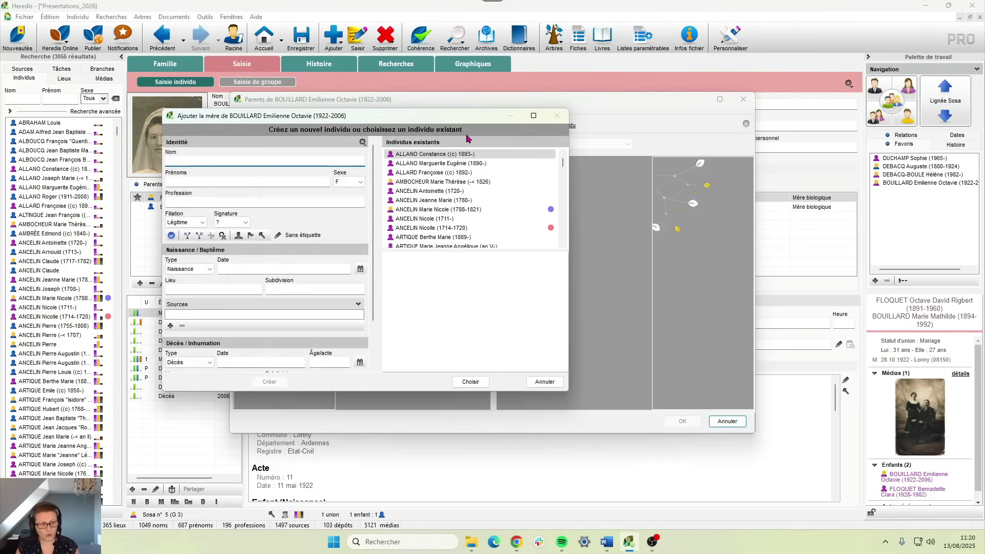
double_click(449, 181)
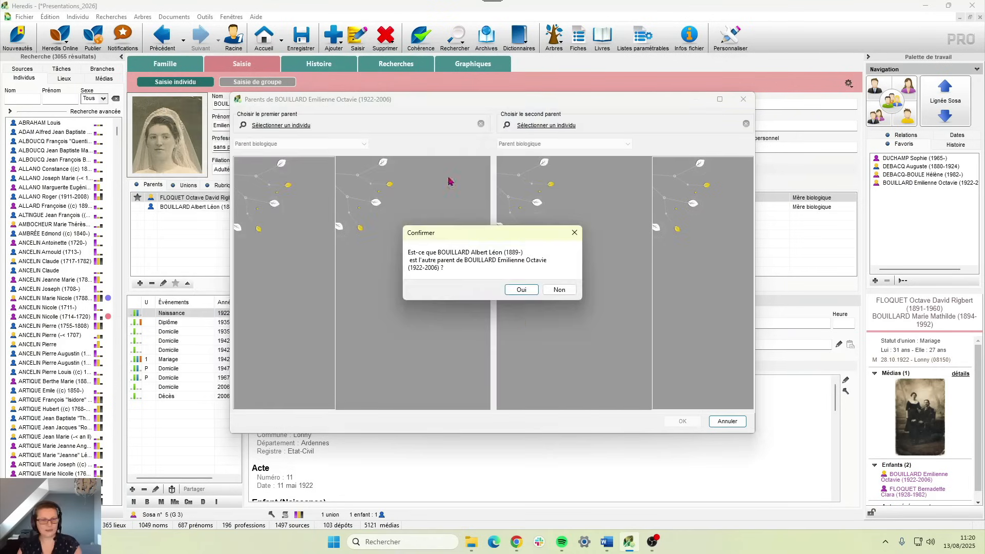
click(558, 290)
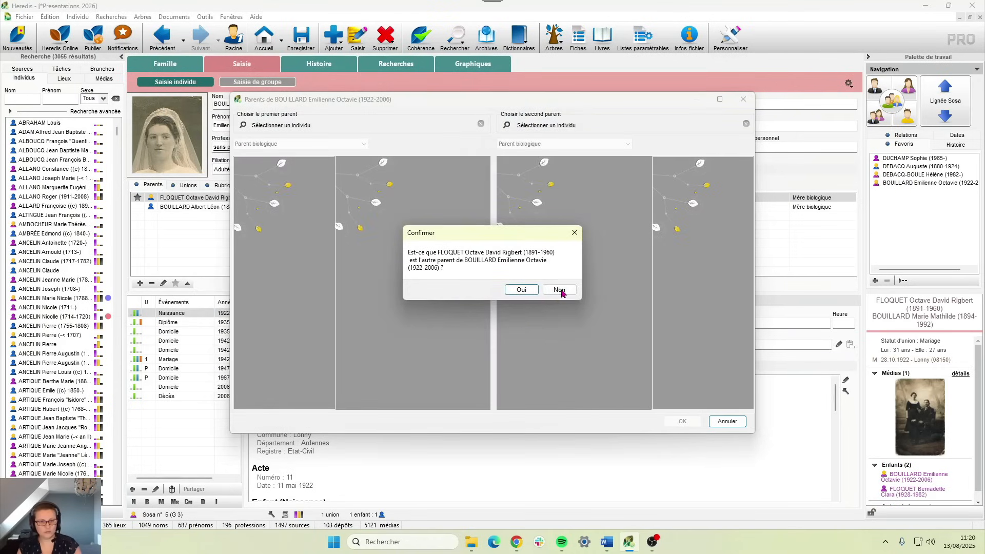
click(559, 290)
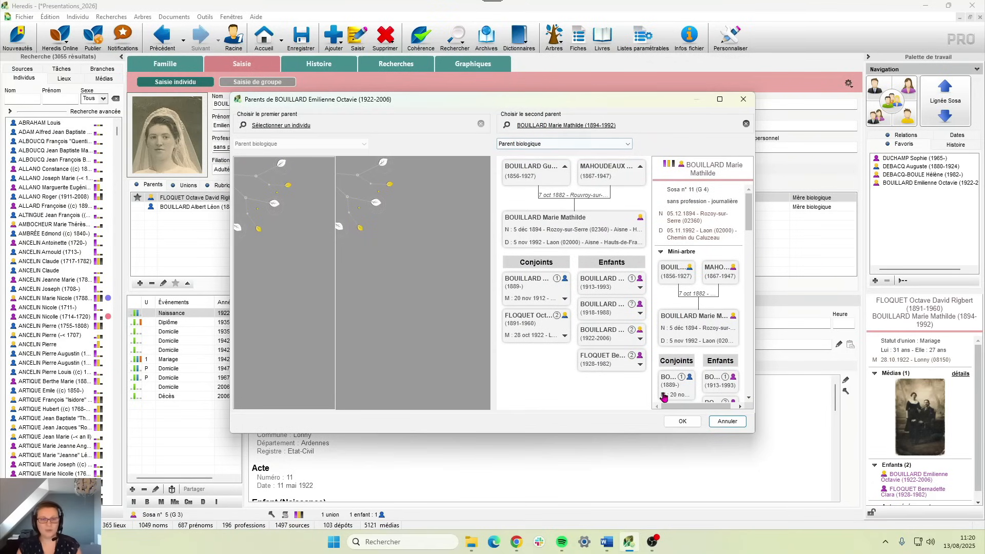
click(682, 421)
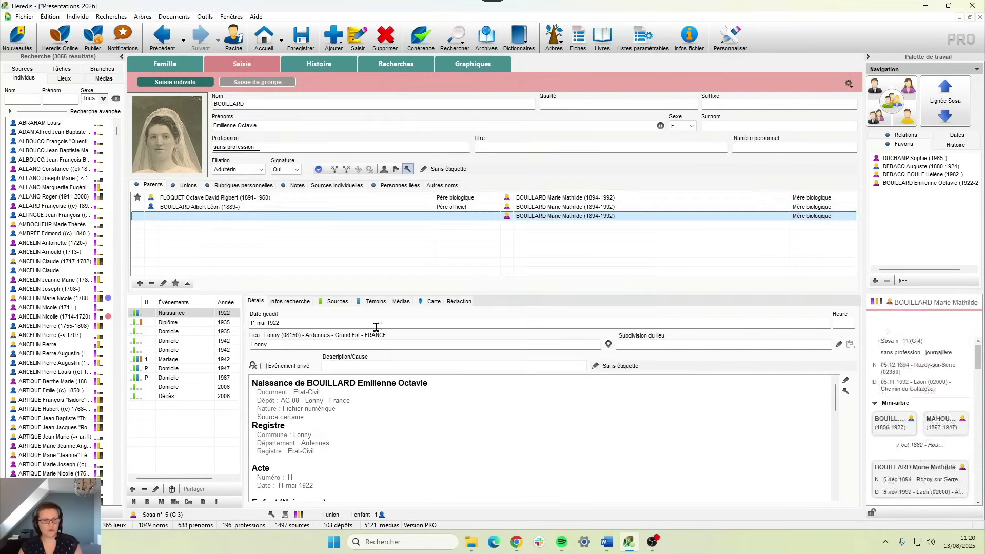
click(572, 208)
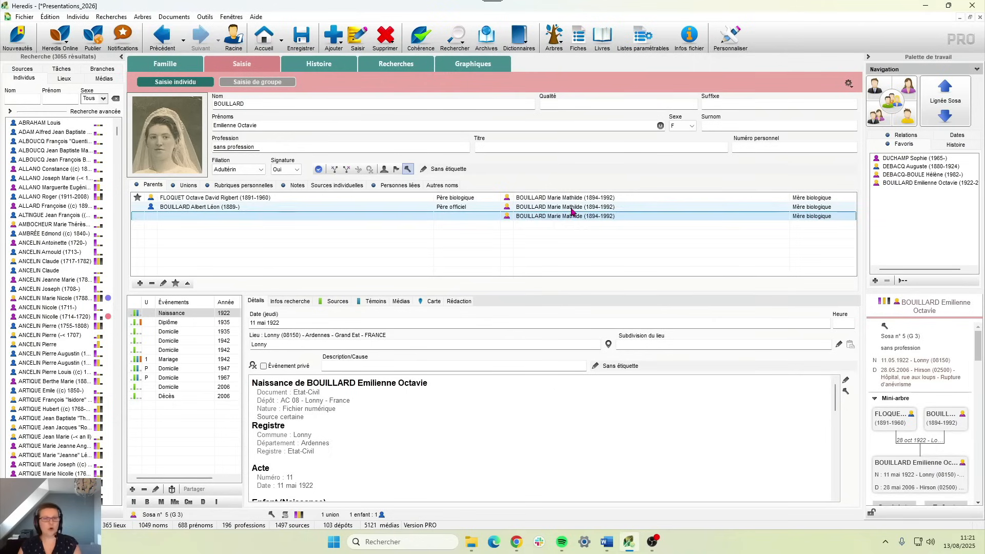
click(568, 198)
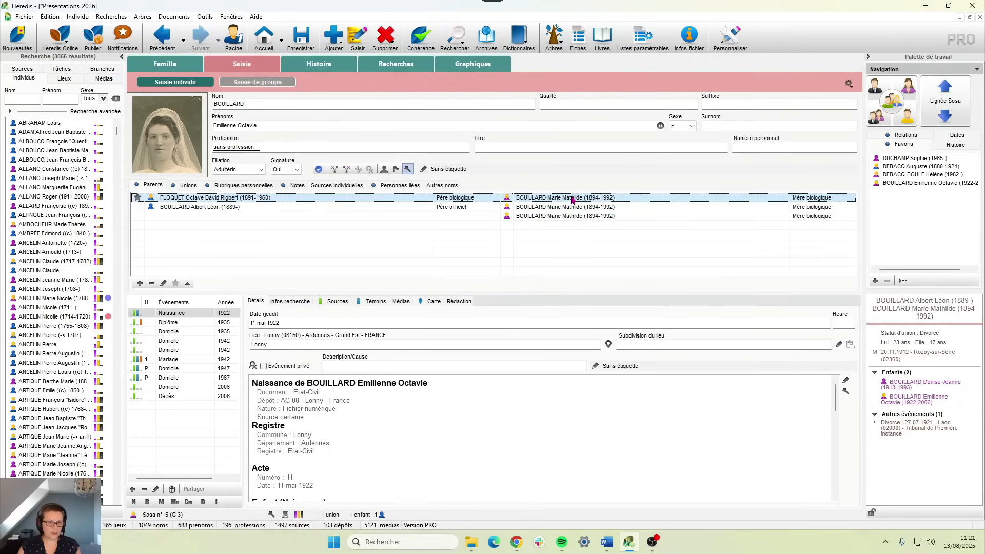
click(541, 207)
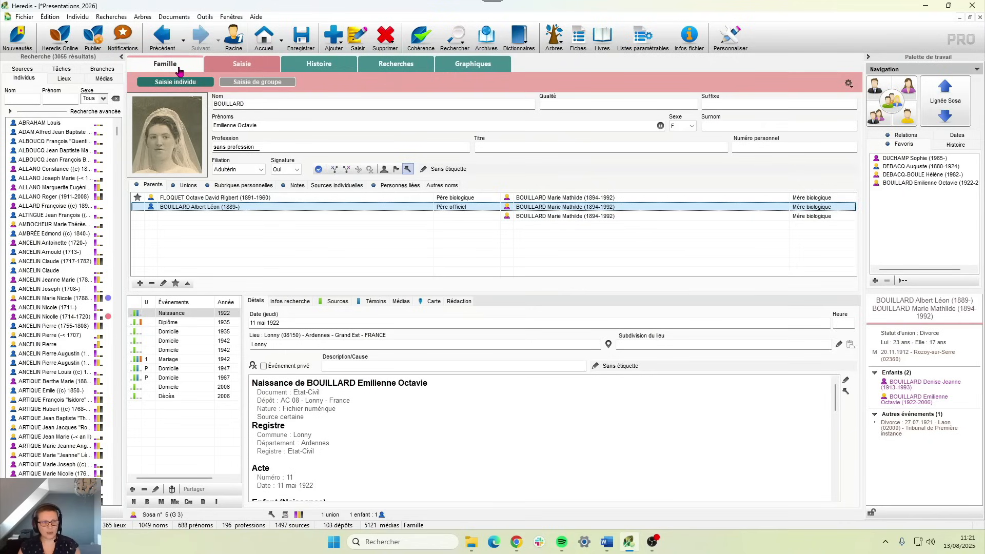
click(150, 188)
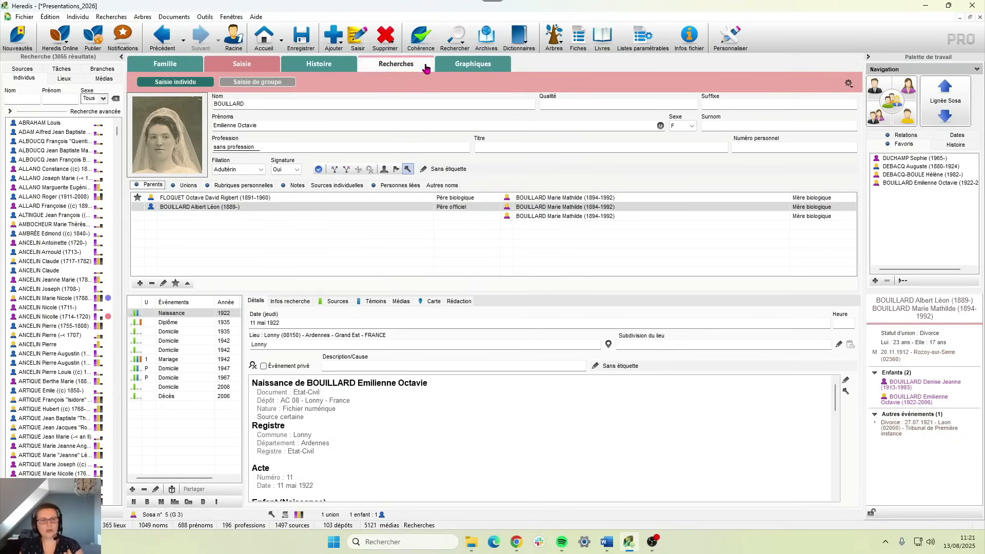
click(464, 66)
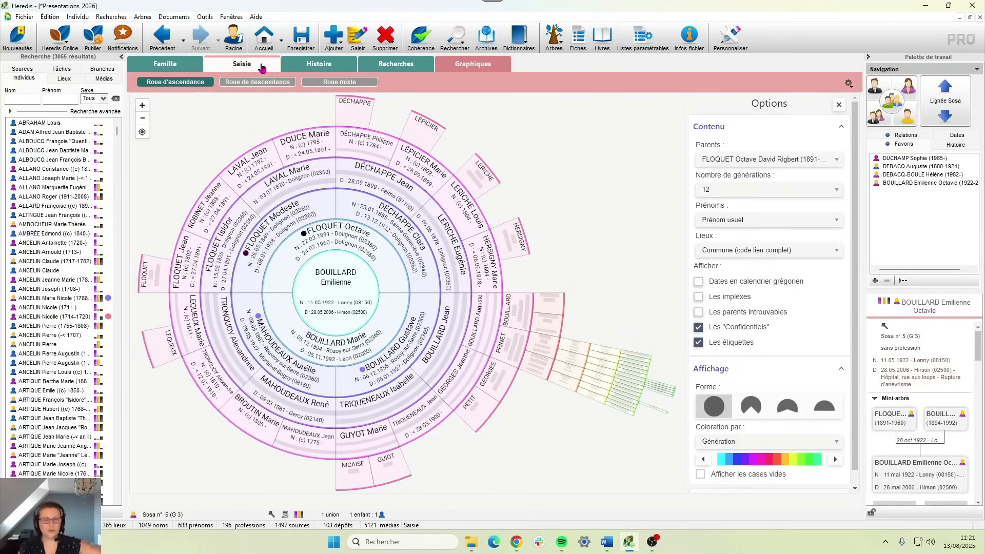
click(262, 66)
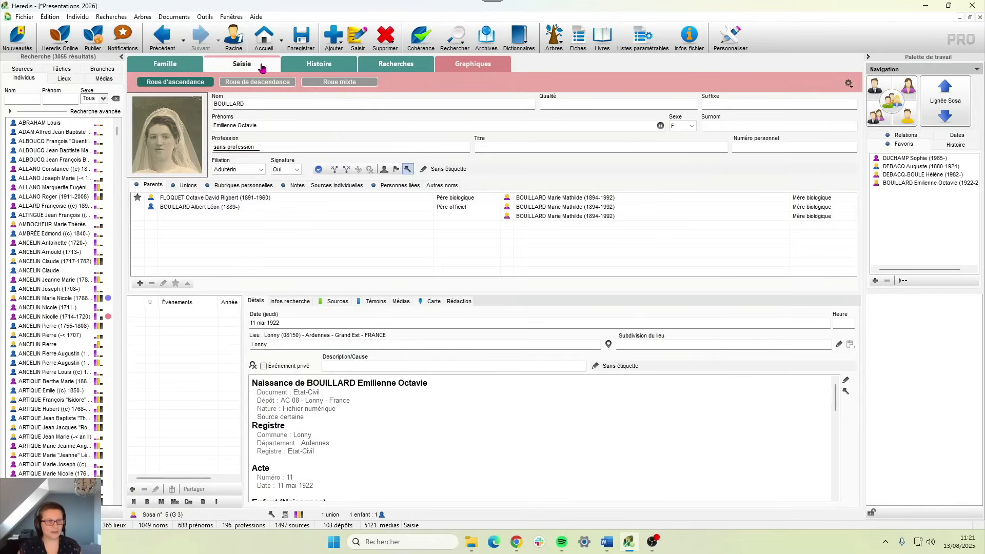
- Compare her parent couples, then star the official father's set as her preferred parents
click(137, 200)
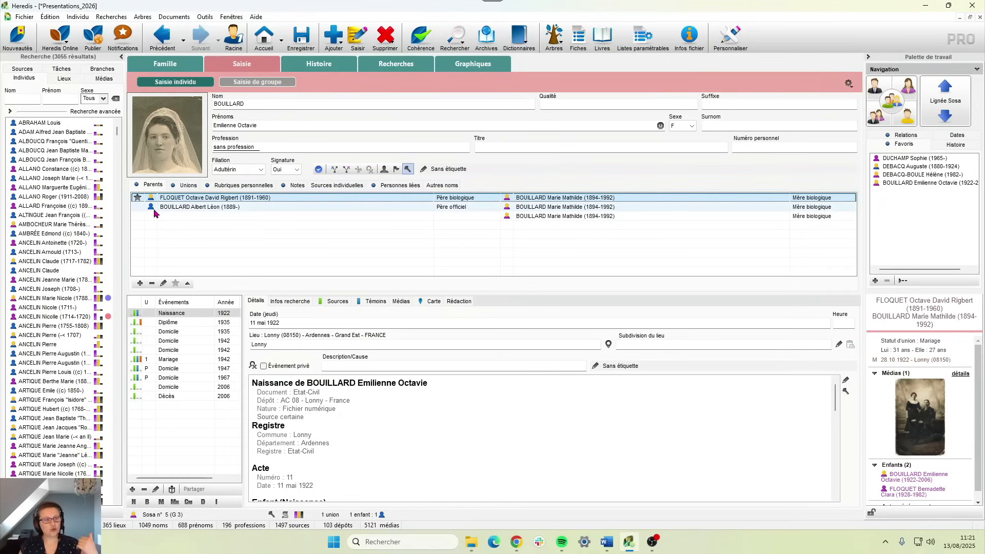
click(153, 207)
click(155, 198)
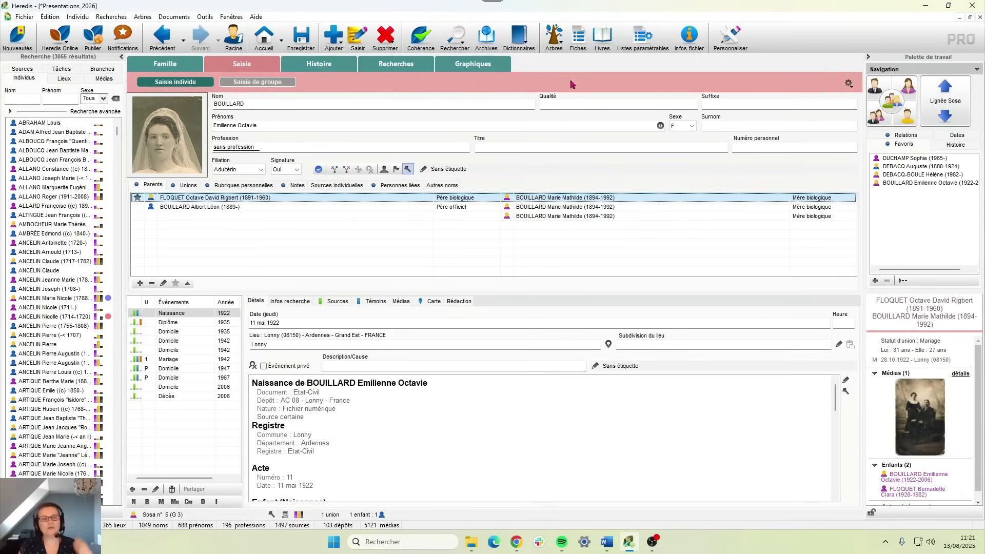
click(555, 39)
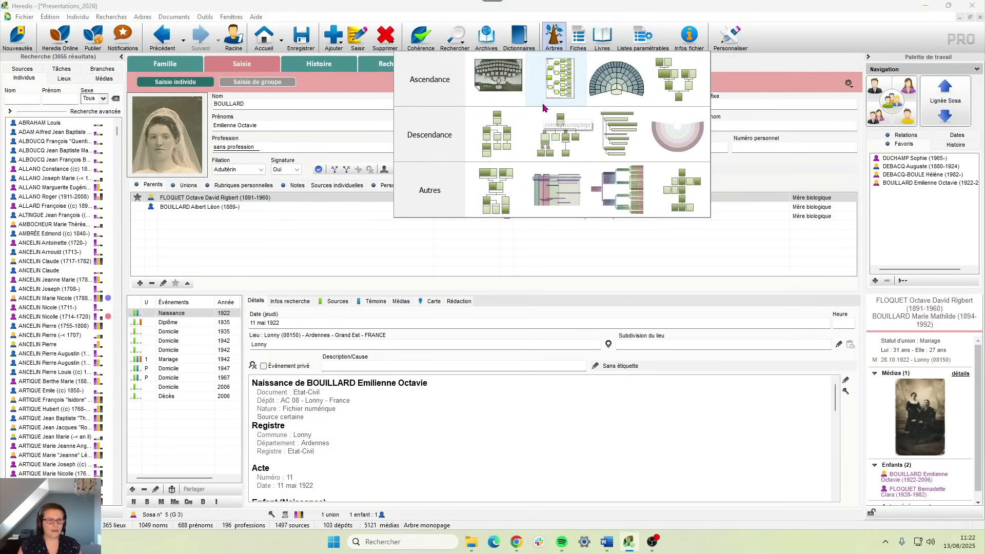
click(182, 199)
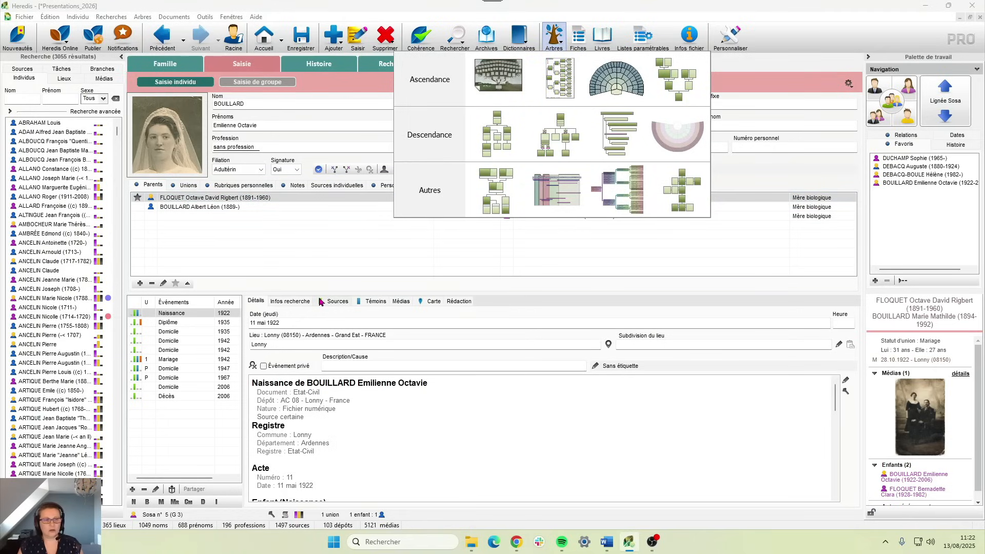
click(318, 197)
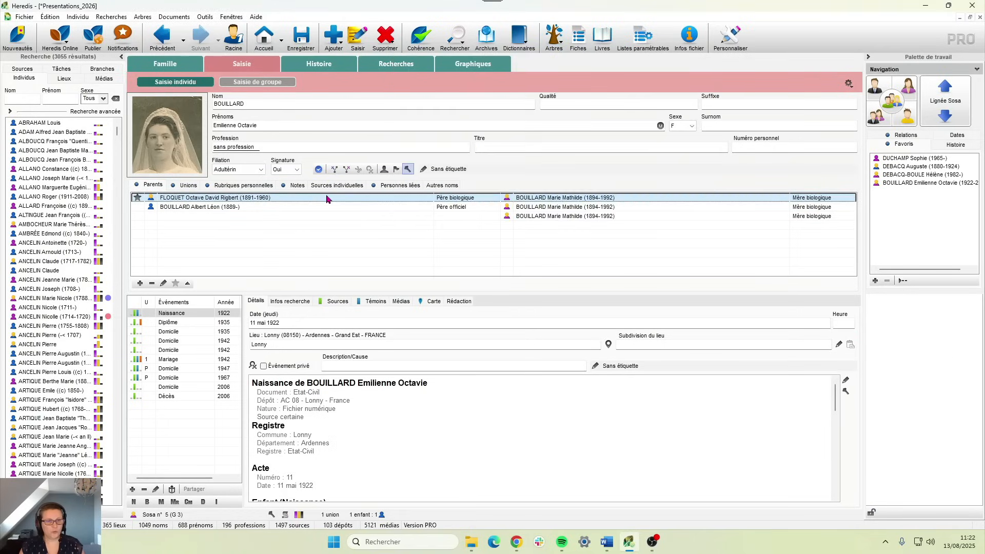
click(553, 36)
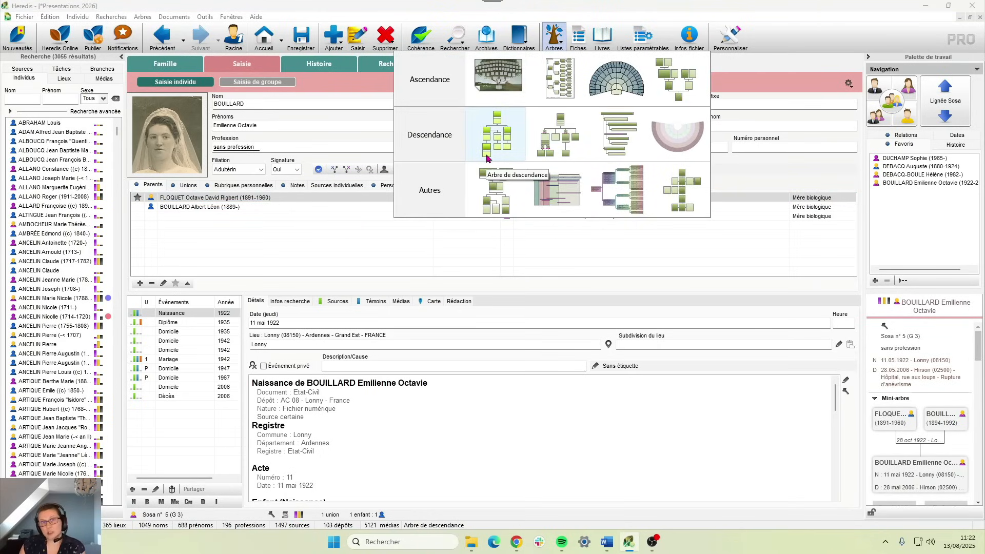
click(241, 206)
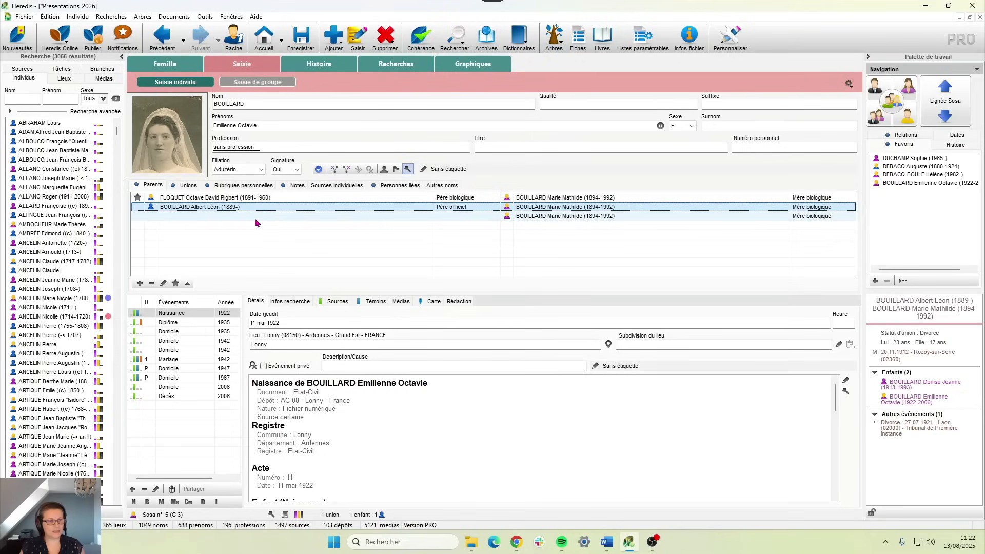
click(176, 283)
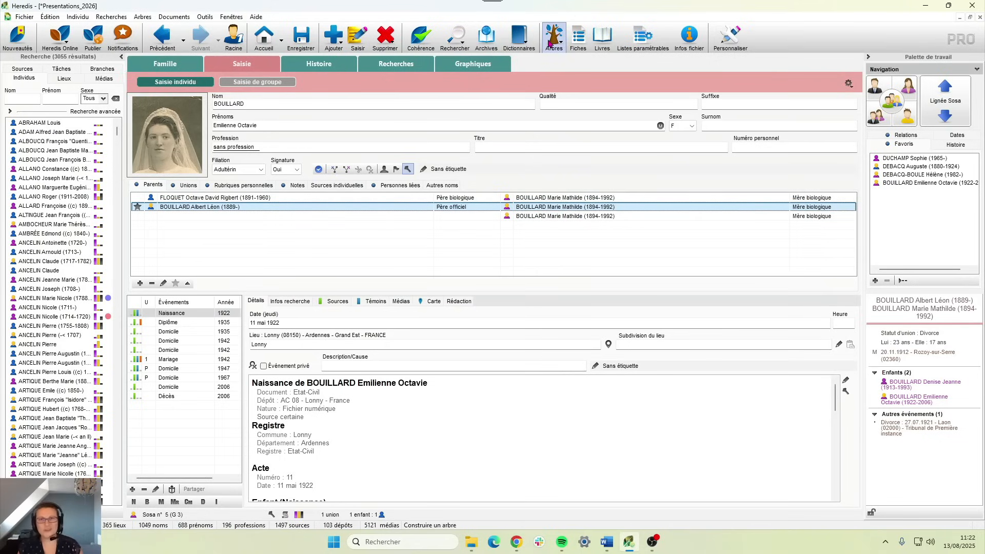
click(168, 198)
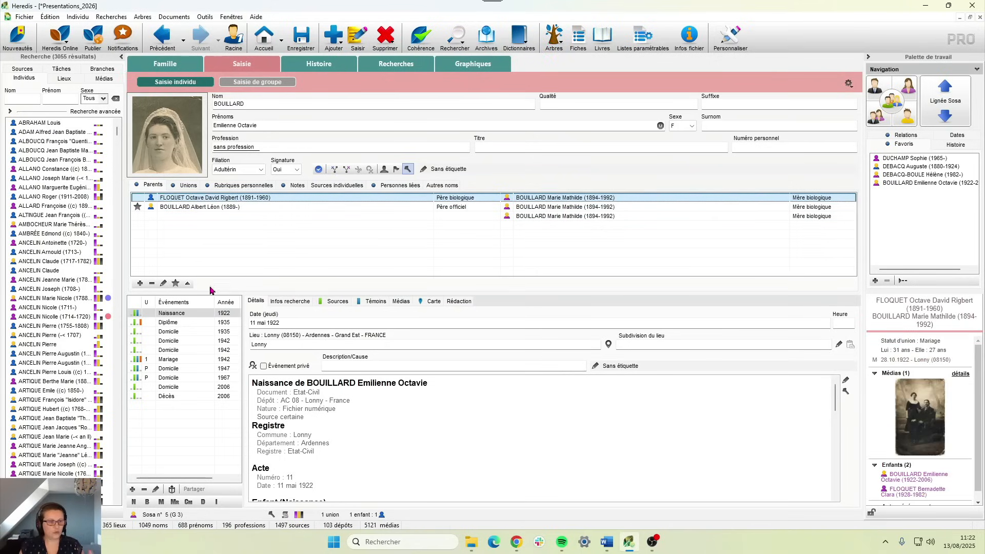
click(175, 284)
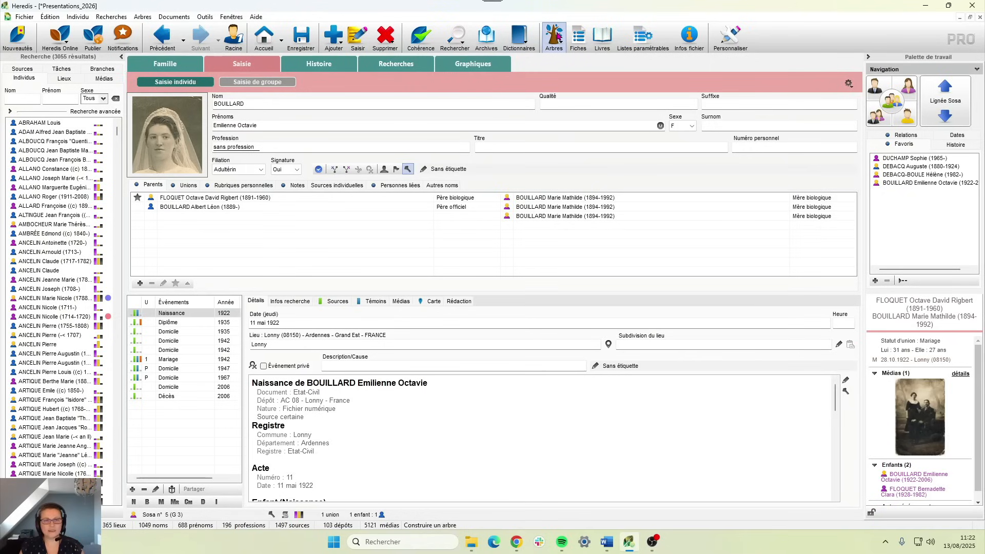
click(554, 36)
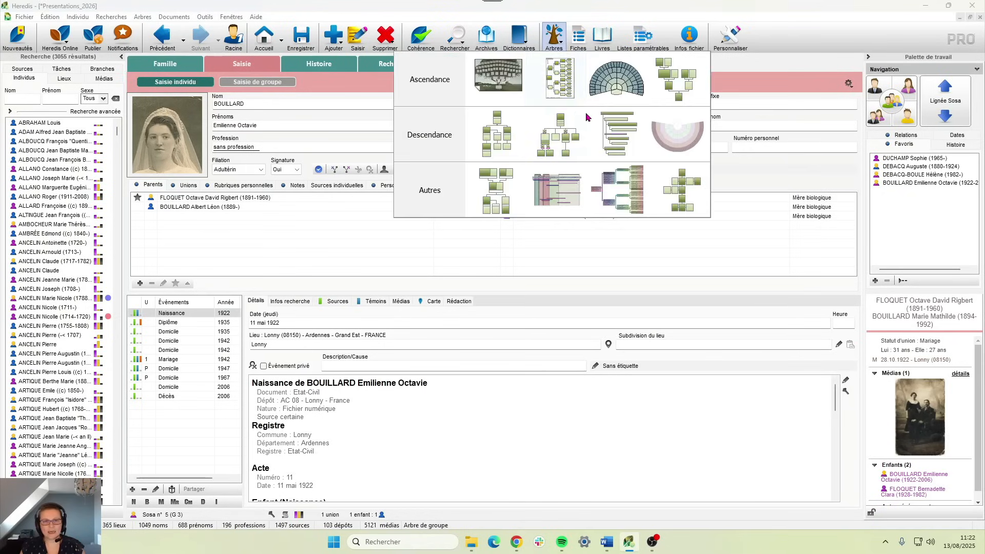
click(609, 36)
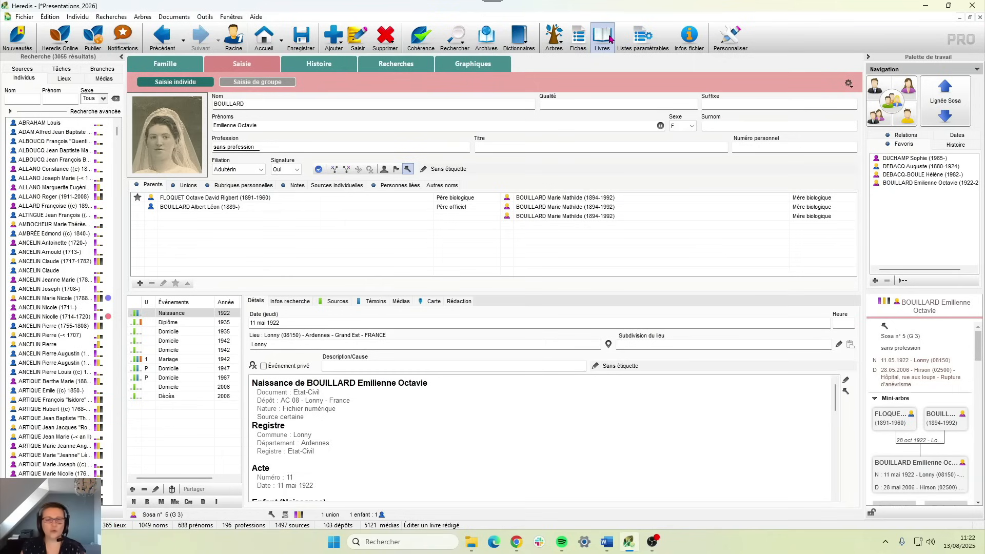
click(578, 37)
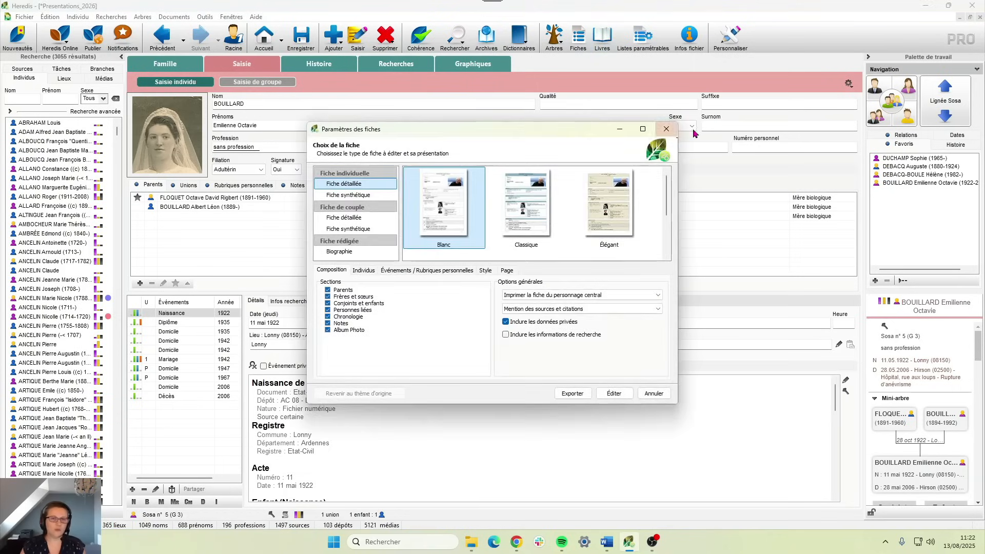
click(666, 130)
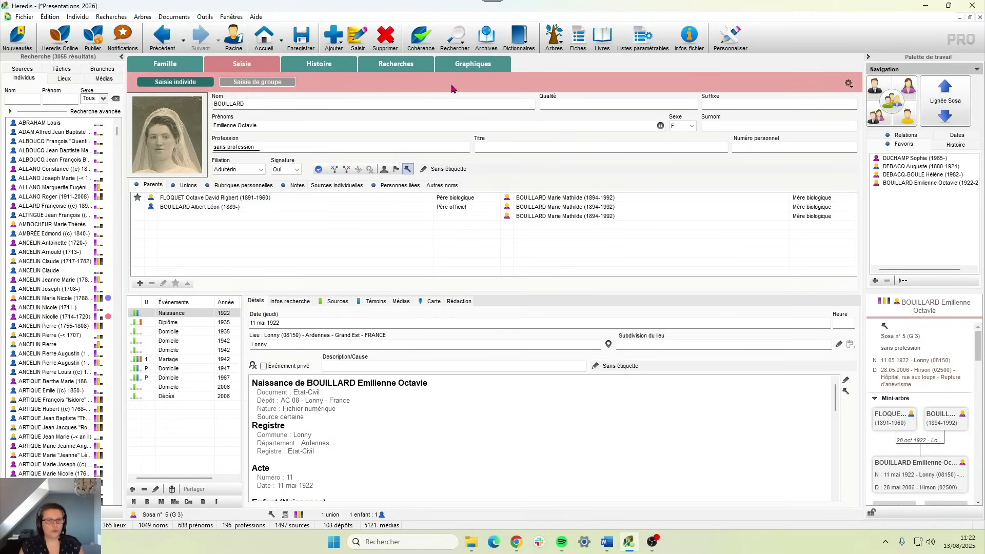
click(463, 68)
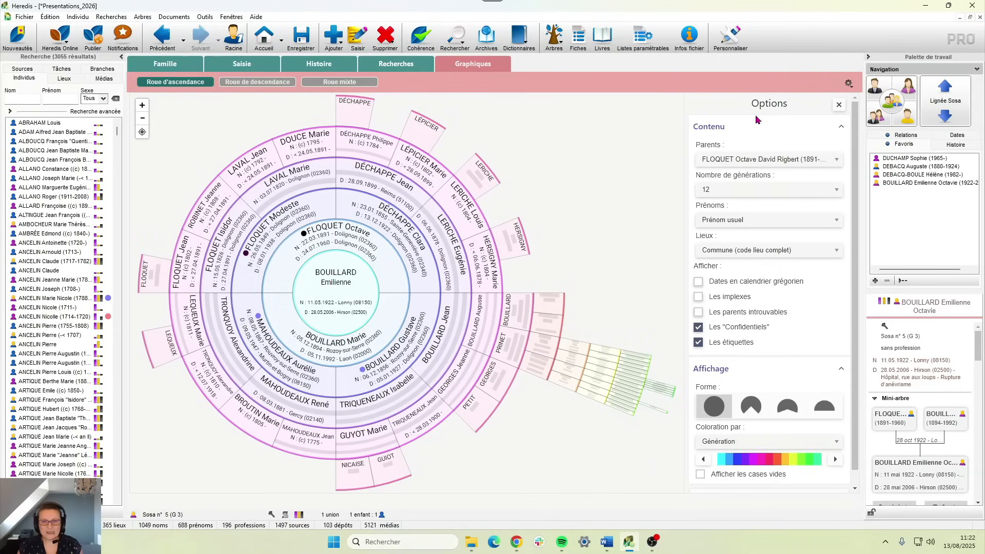
click(722, 161)
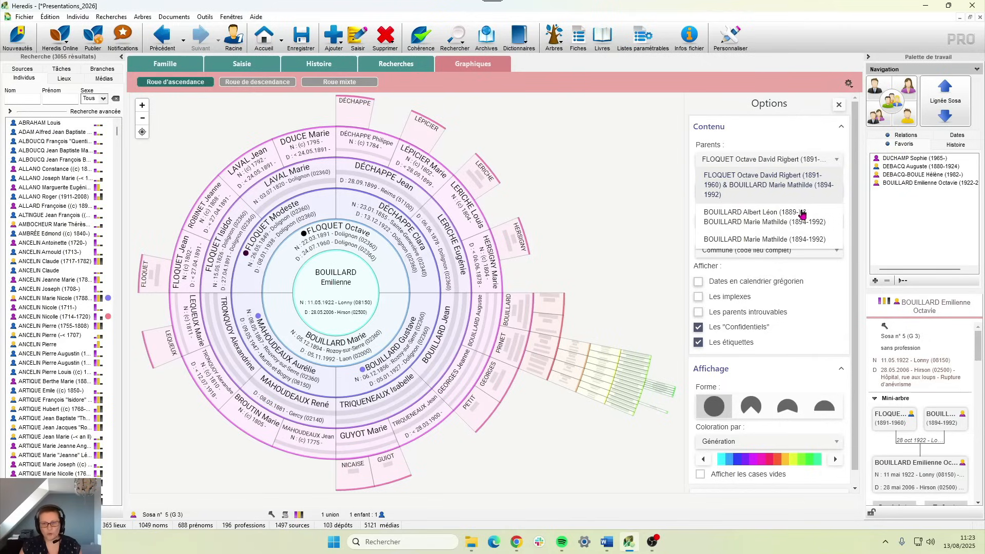
click(754, 221)
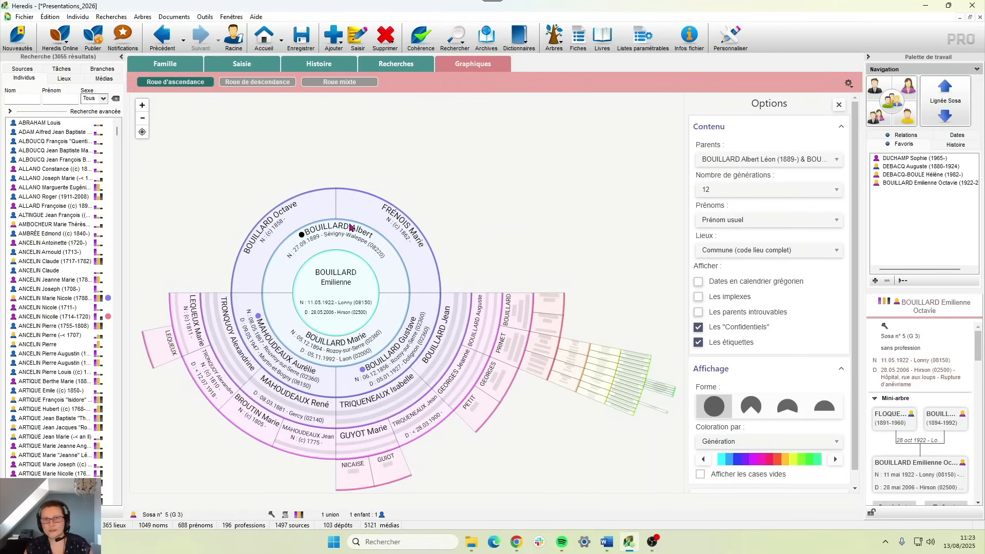
click(718, 163)
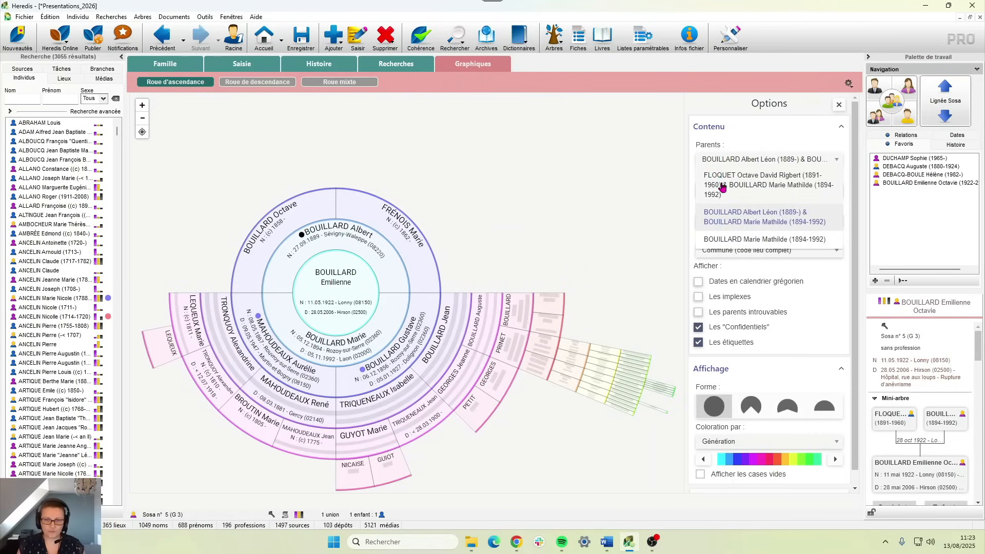
click(722, 187)
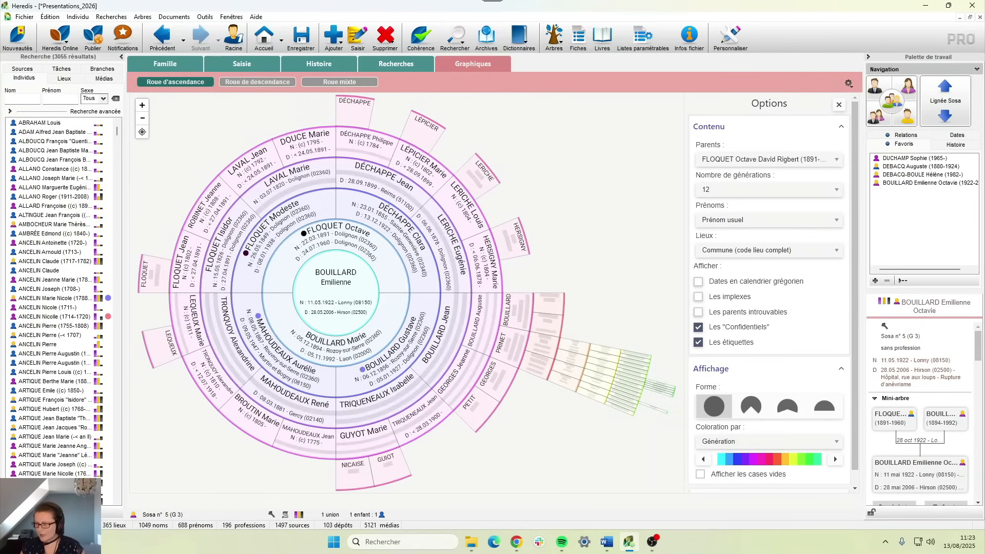
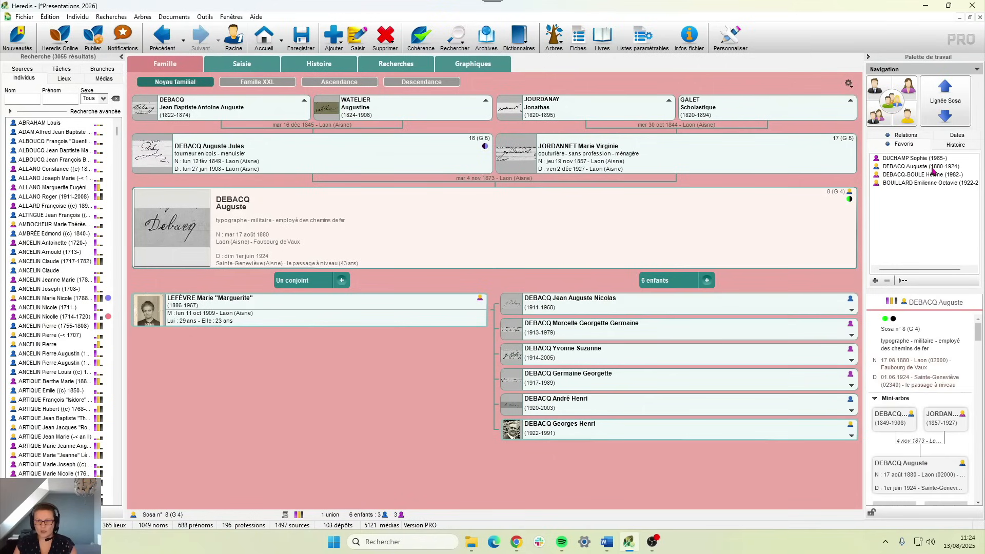
click(961, 147)
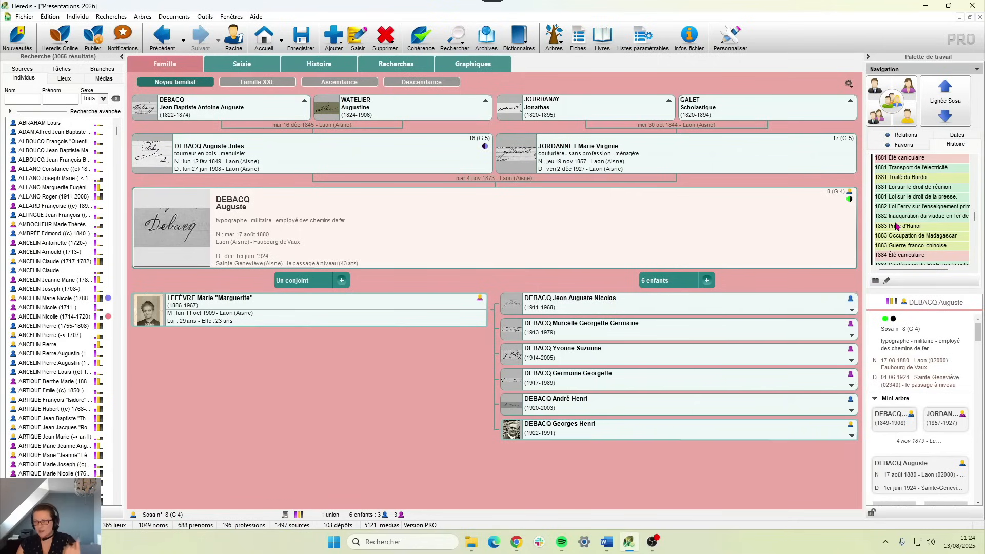
- Inspect the 1881 Été caniculaire and 1881 press freedom law events
click(902, 160)
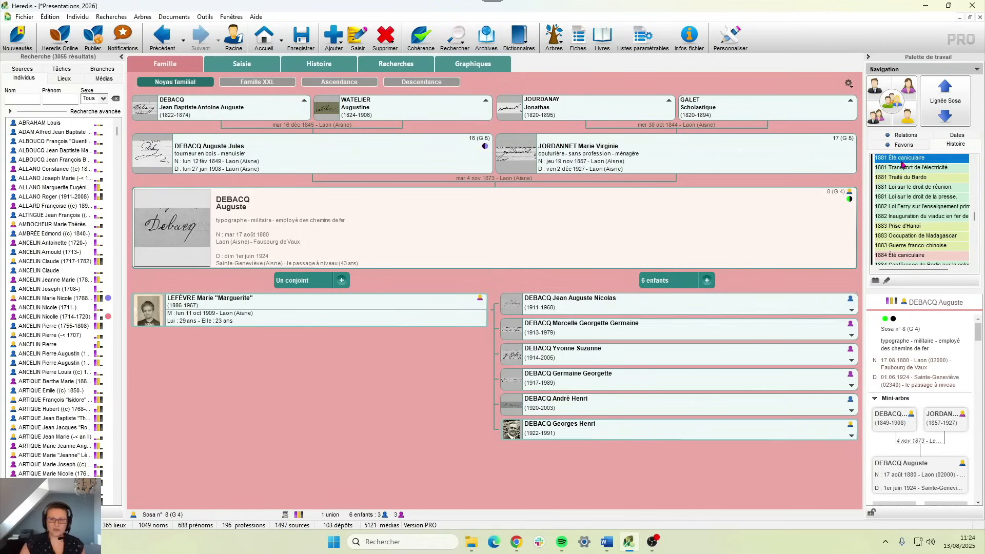
key(Down)
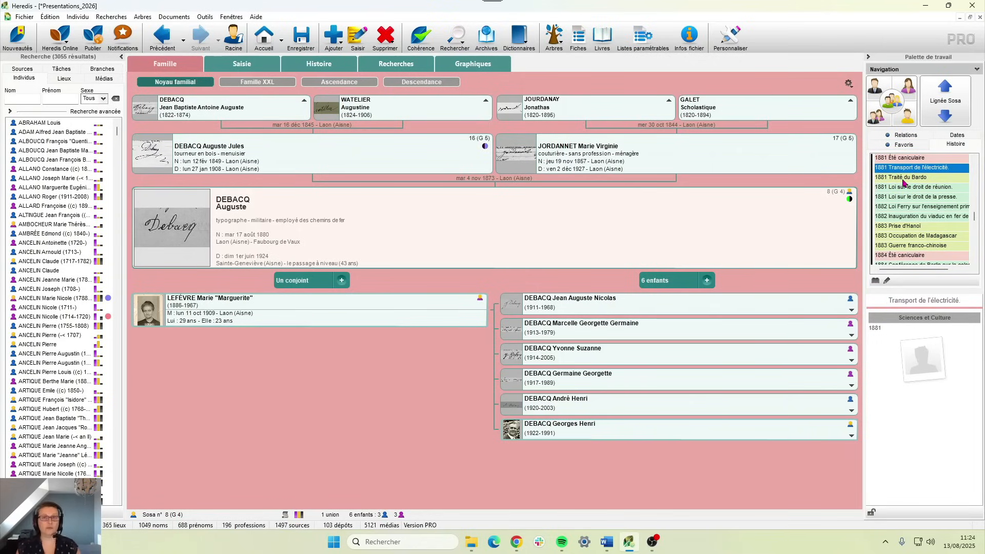
click(903, 198)
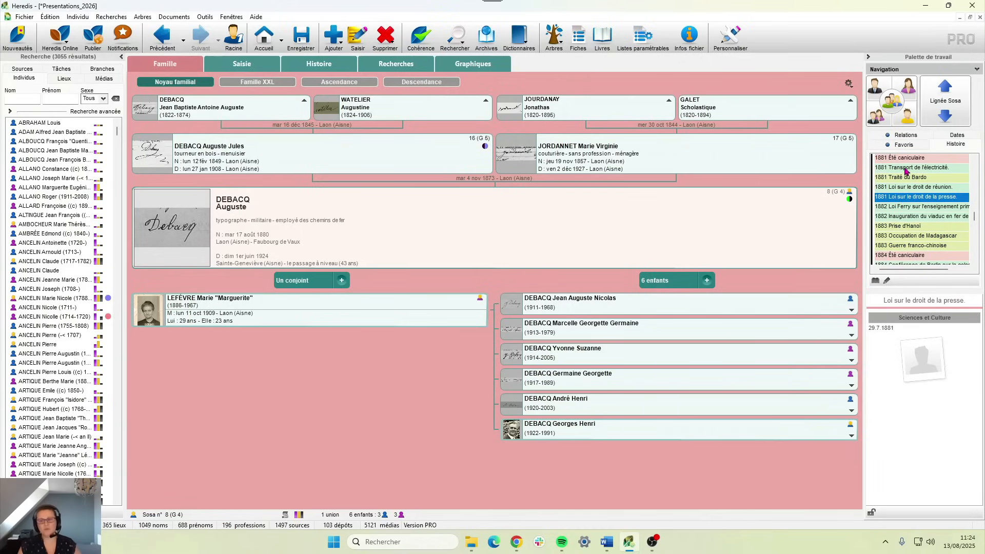
scroll(913, 199, down, 3)
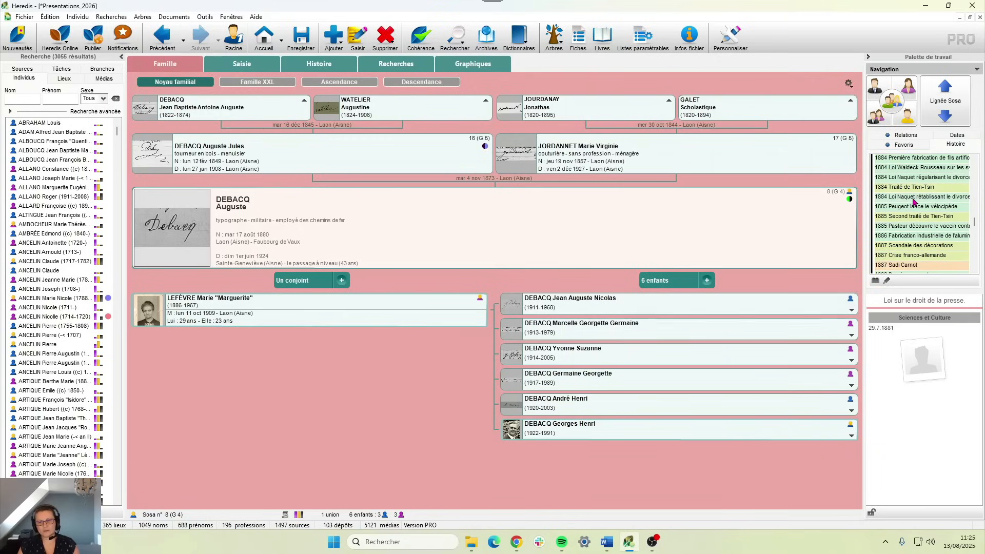
scroll(913, 201, up, 3)
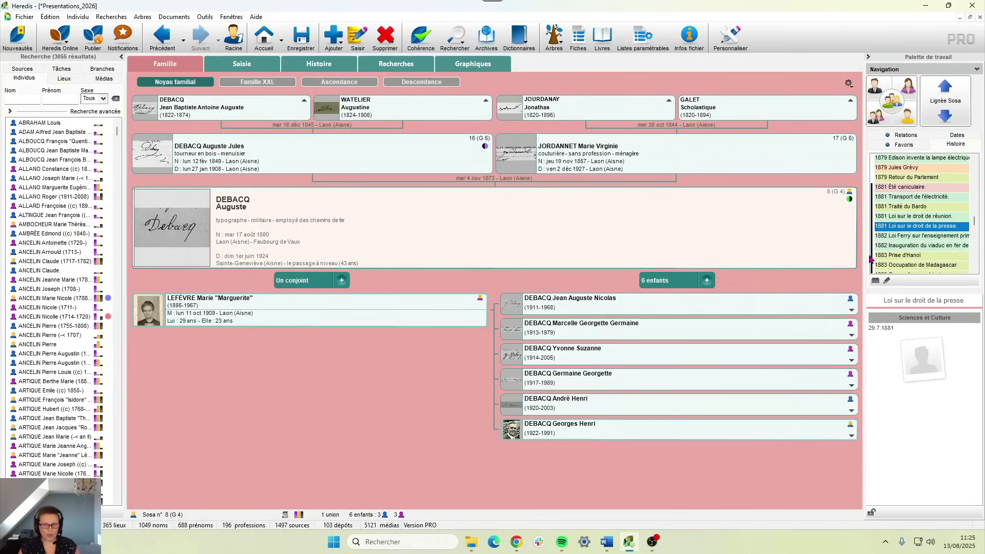
- Scroll forward through the historical events toward the 1920s
scroll(875, 246, down, 1)
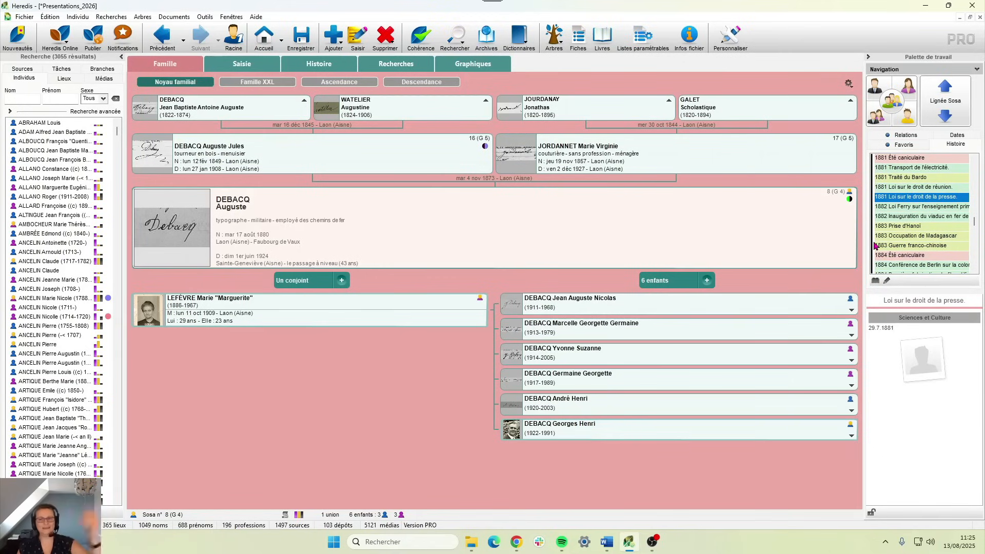
scroll(875, 247, down, 10)
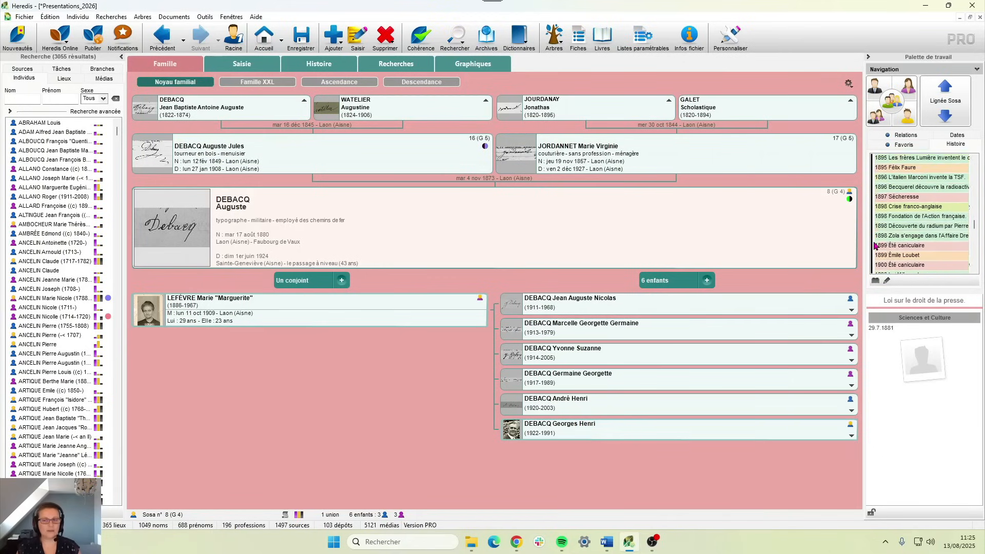
scroll(876, 246, down, 15)
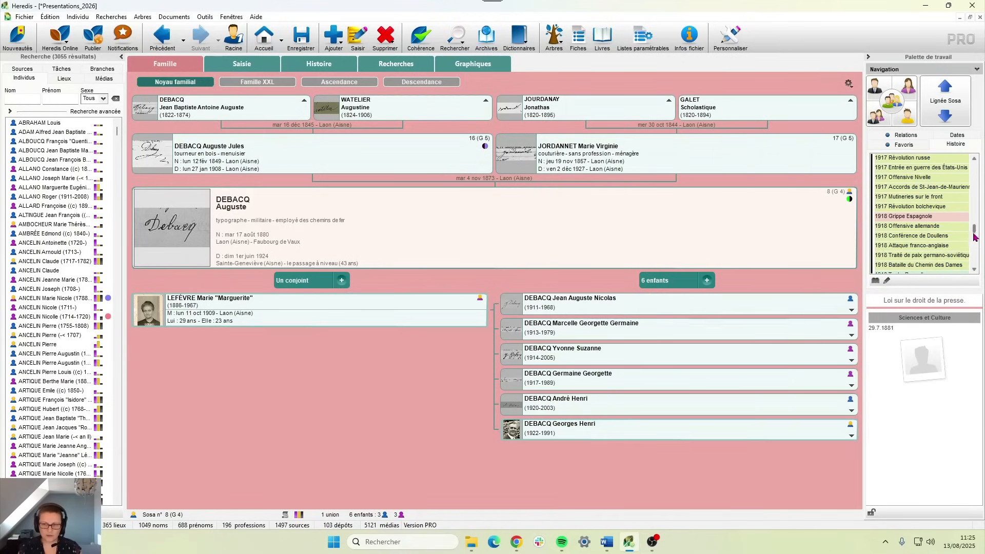
scroll(975, 237, down, 4)
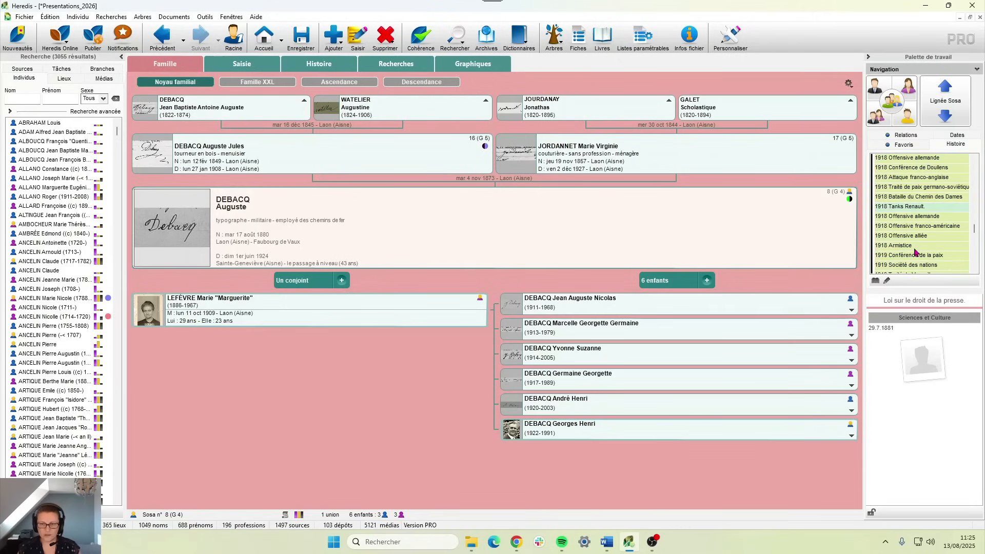
scroll(916, 251, down, 8)
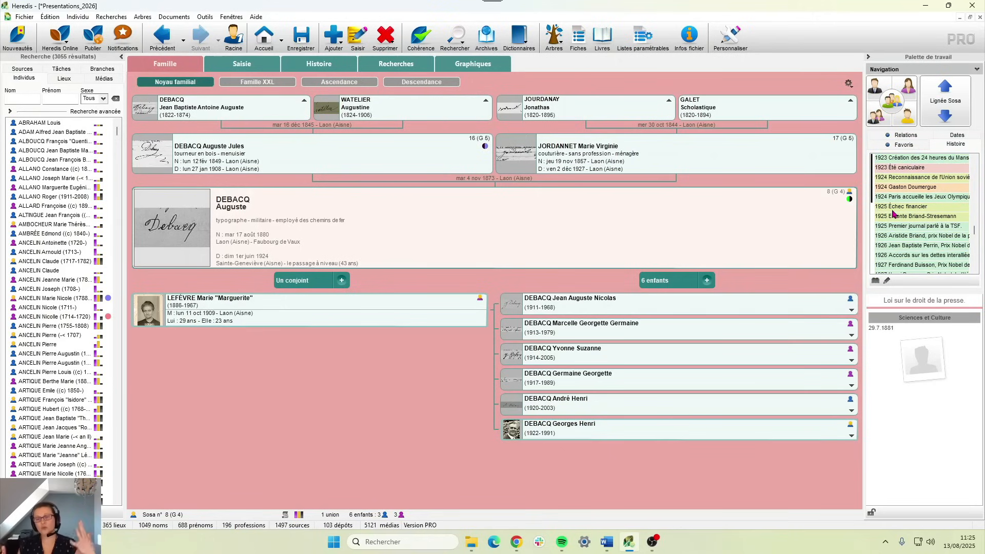
scroll(895, 213, up, 3)
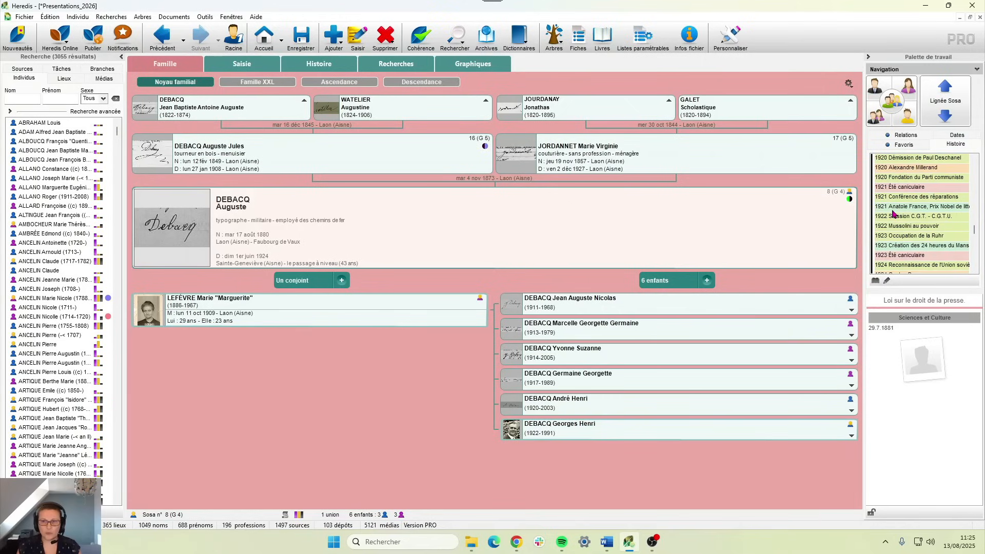
click(907, 188)
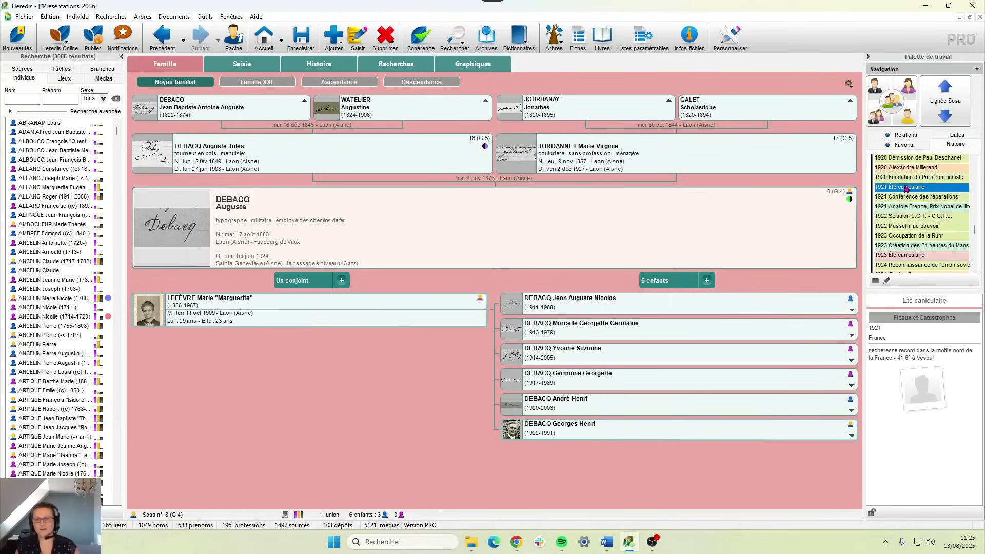
scroll(905, 189, up, 4)
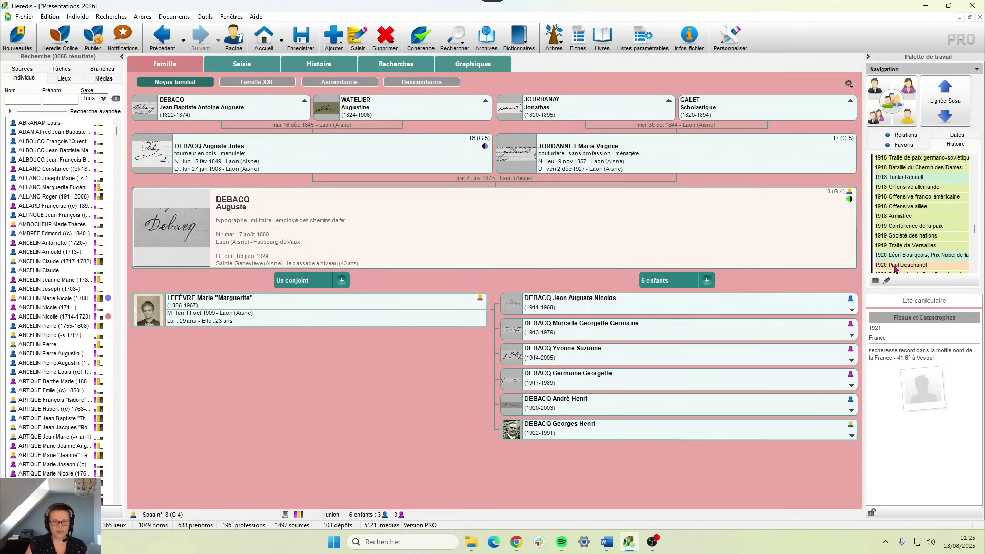
click(254, 309)
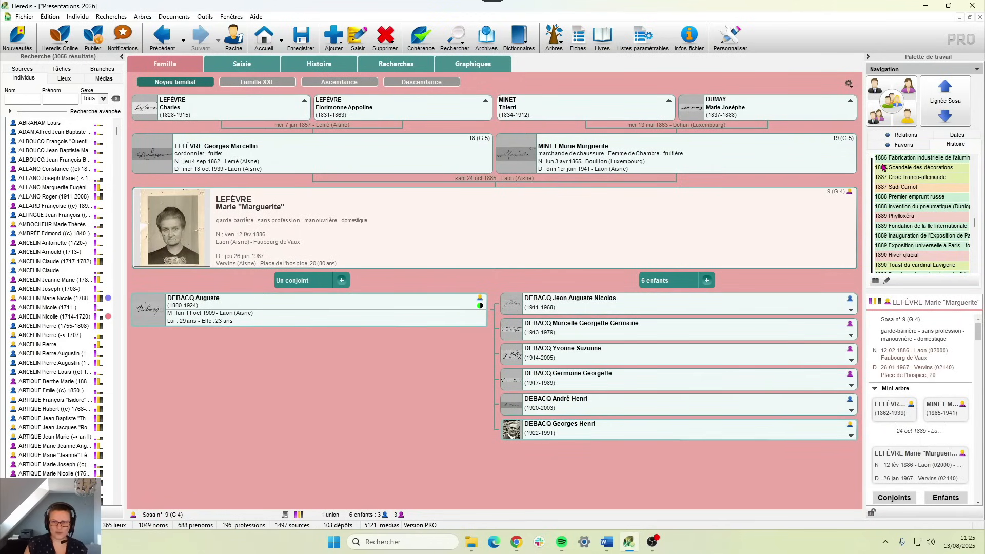
- Review Auguste's summary, then drag him back to the centre, restoring 1881–1884 history events
click(306, 322)
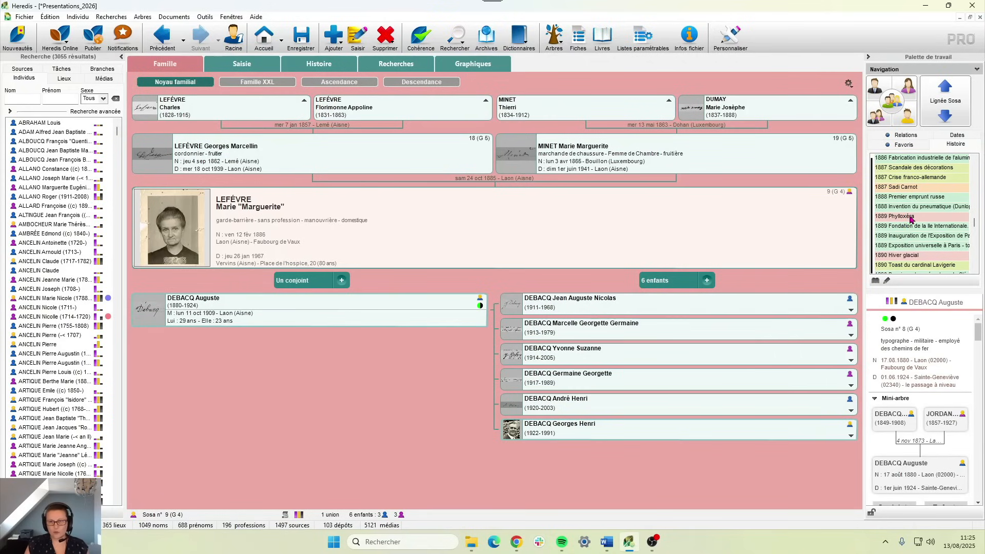
scroll(896, 192, down, 5)
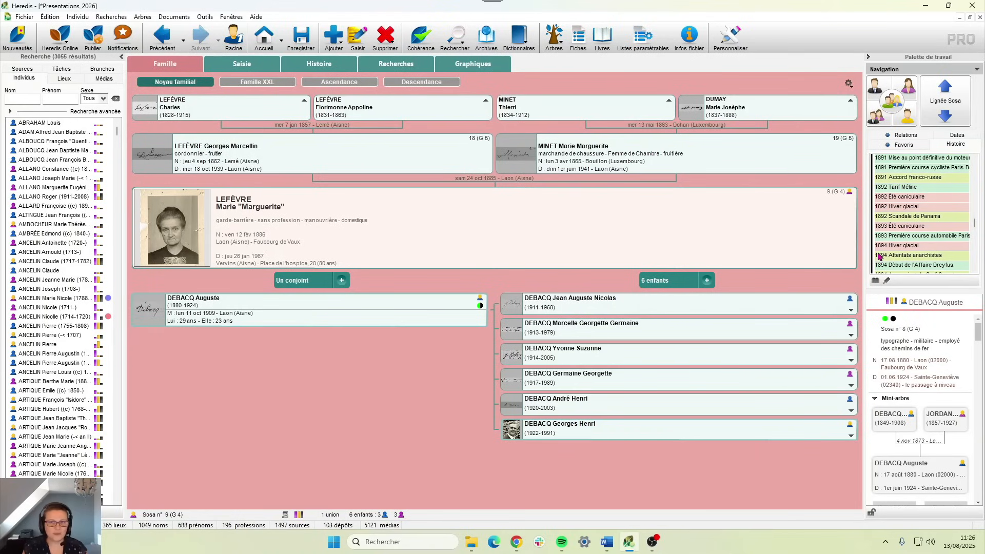
scroll(879, 256, up, 5)
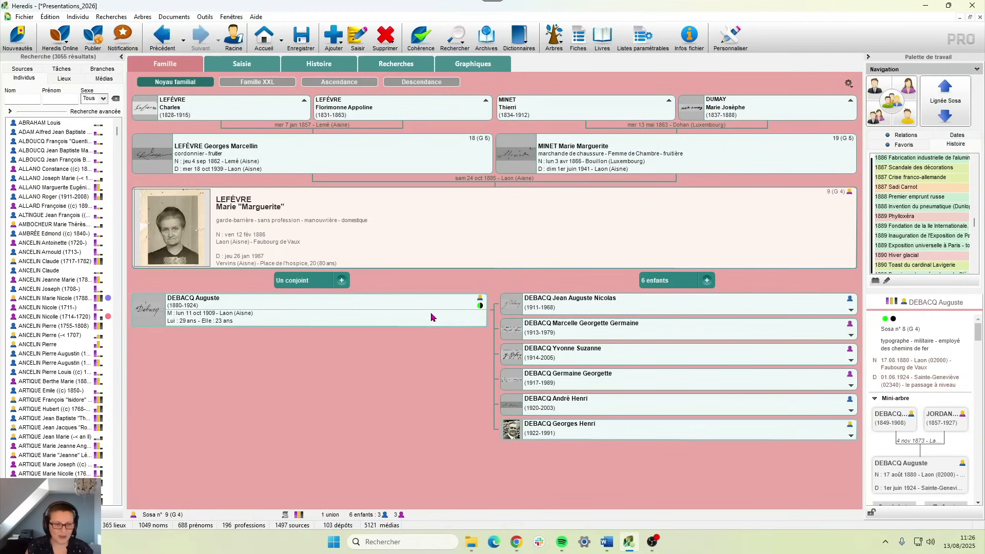
drag(455, 241, 453, 244)
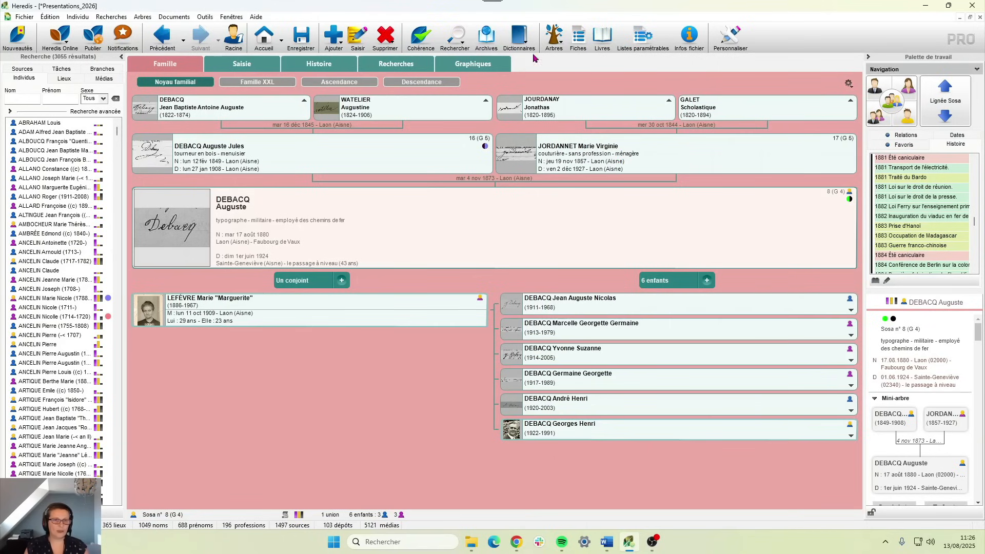
- Open Outils > Dictionnaire des faits historiques, listing all 1719 facts
click(519, 36)
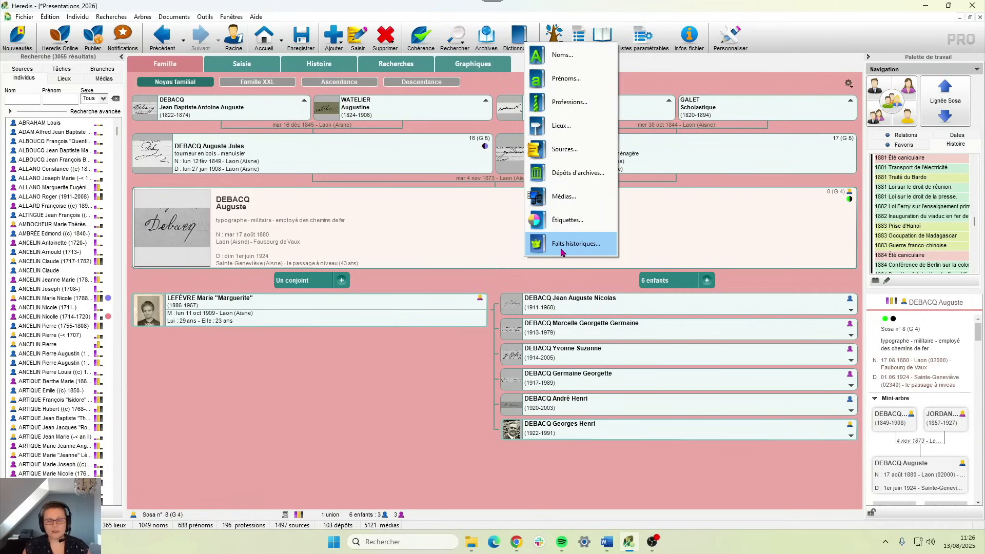
click(196, 18)
mouse_move(191, 22)
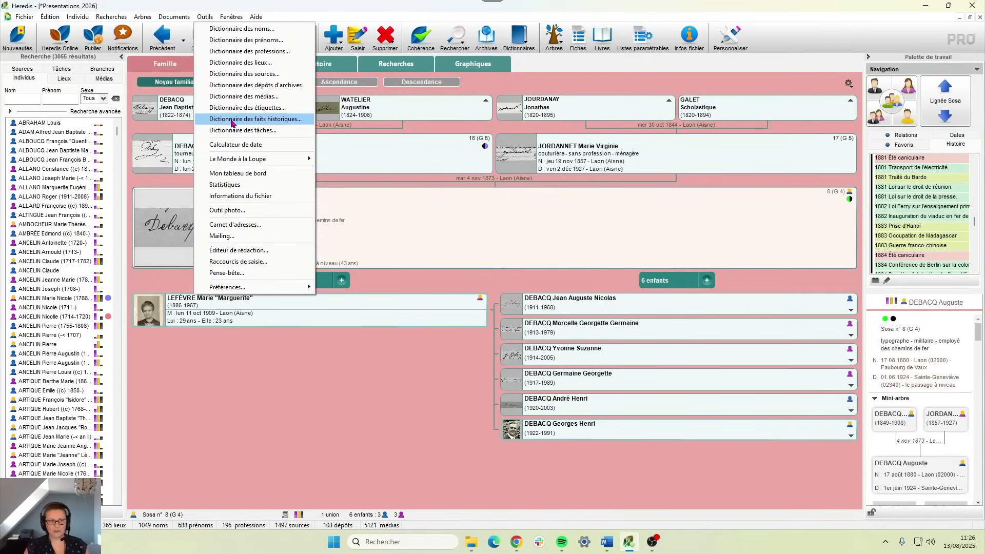
click(231, 121)
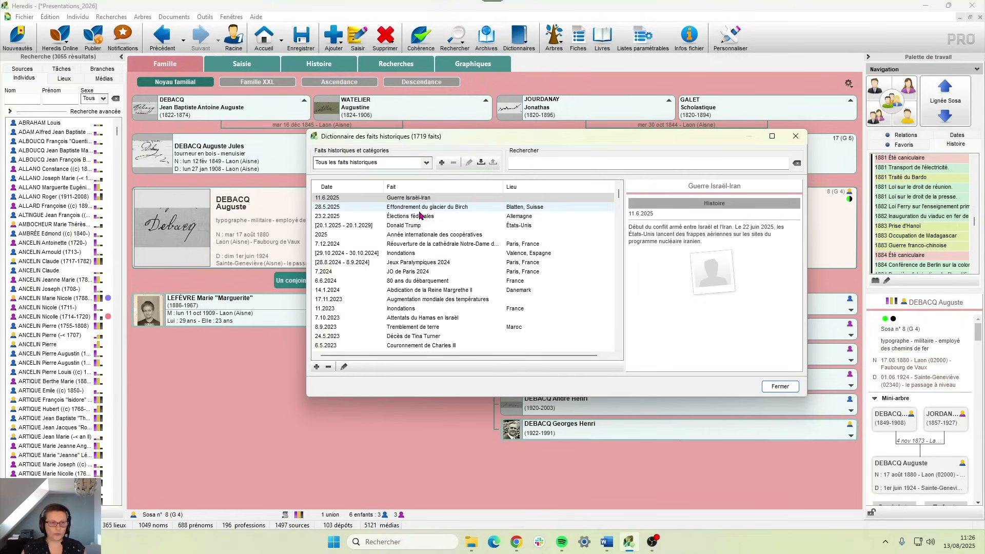
- Filter the facts dictionary to Dirigeants français (89 facts) and scroll through the leaders
click(411, 165)
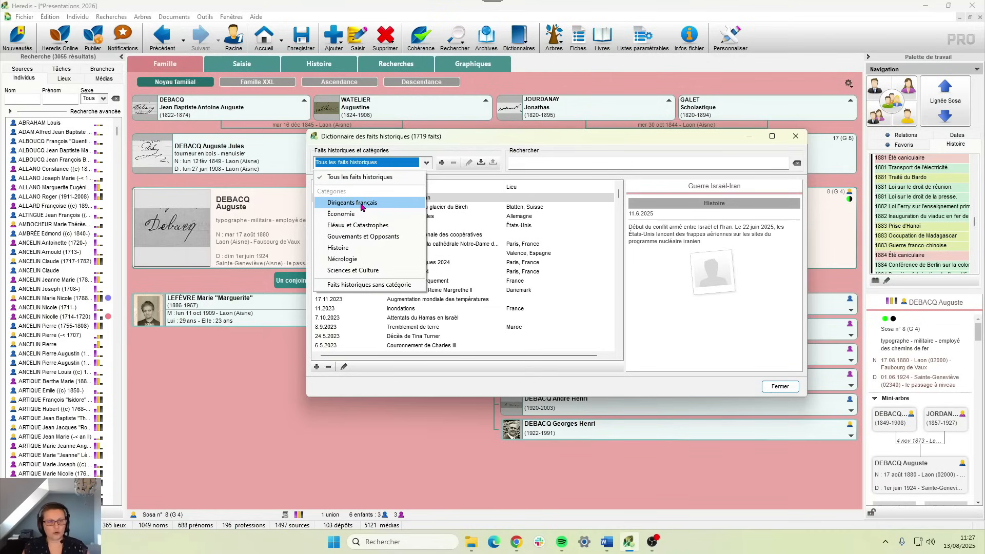
click(361, 204)
scroll(392, 226, down, 10)
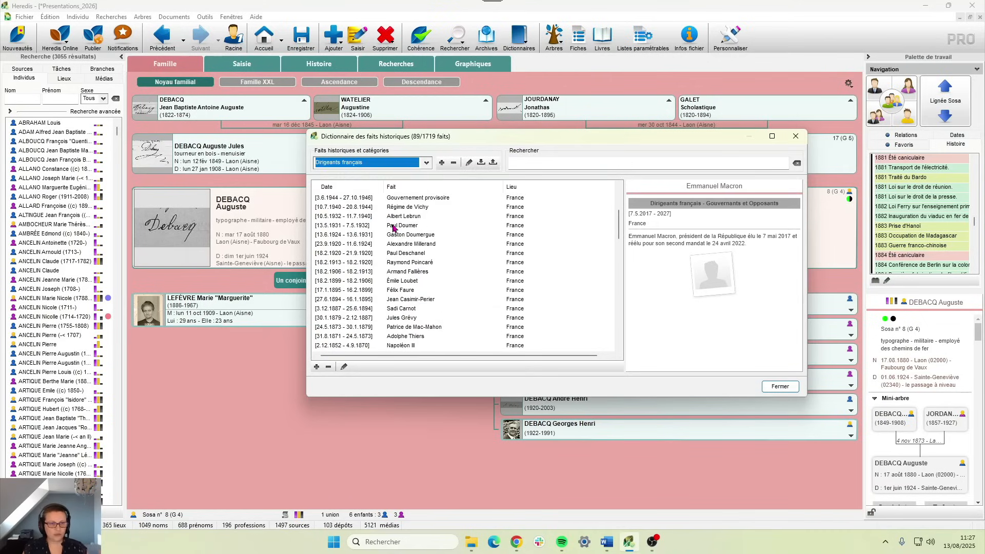
scroll(392, 228, down, 3)
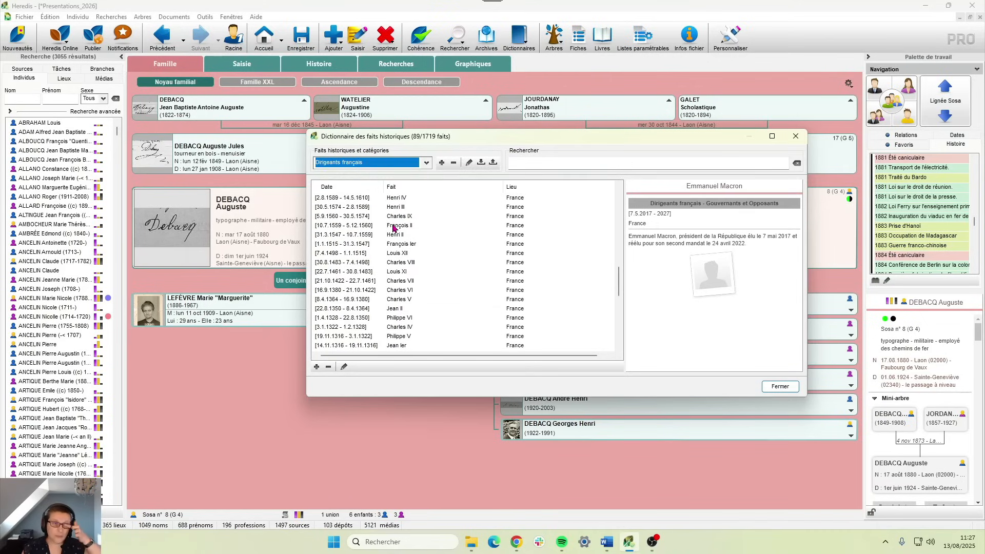
scroll(394, 228, down, 3)
click(423, 163)
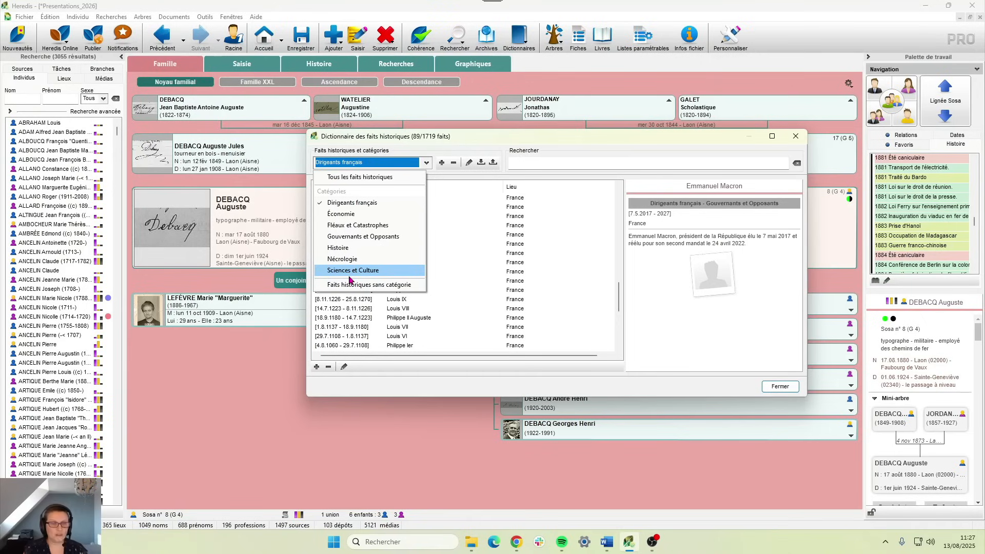
click(454, 136)
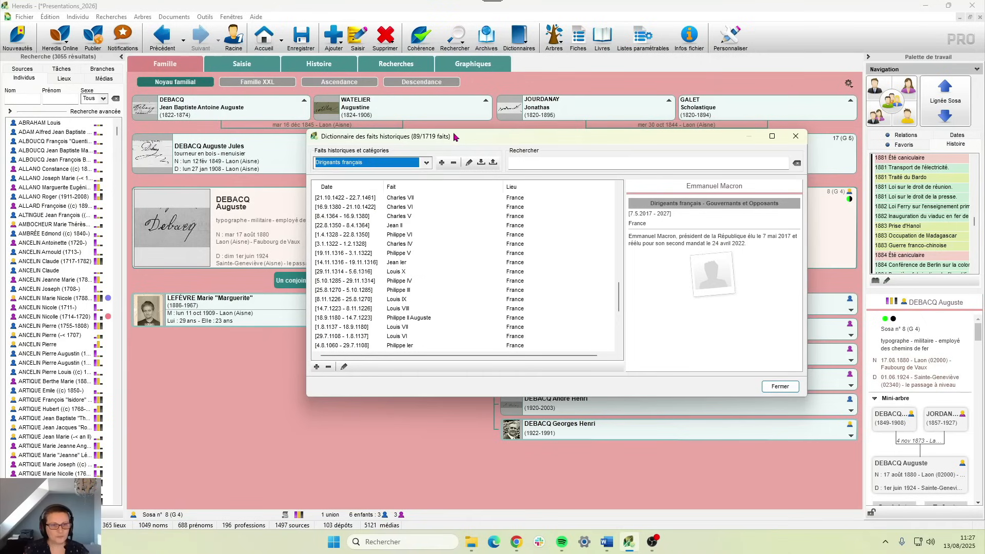
click(442, 163)
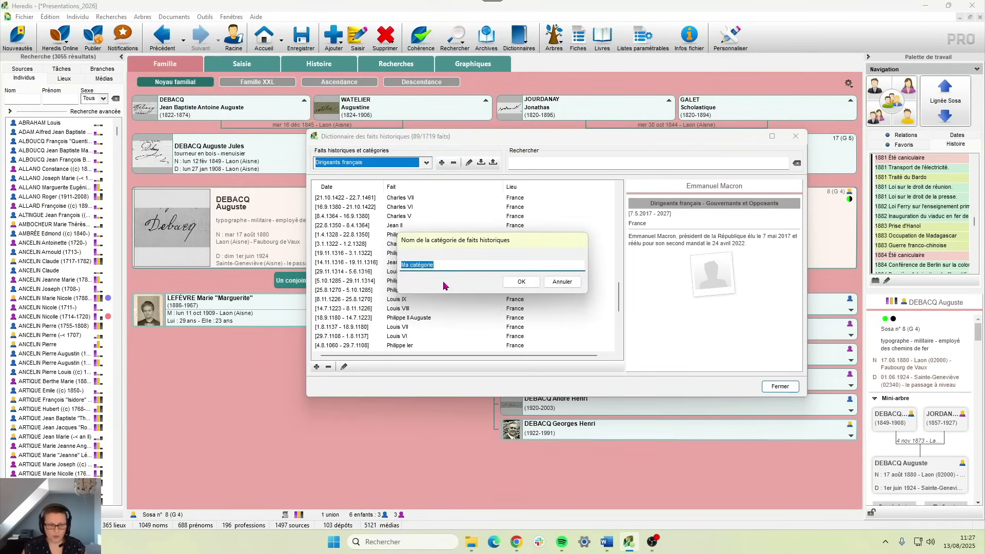
click(521, 282)
click(316, 367)
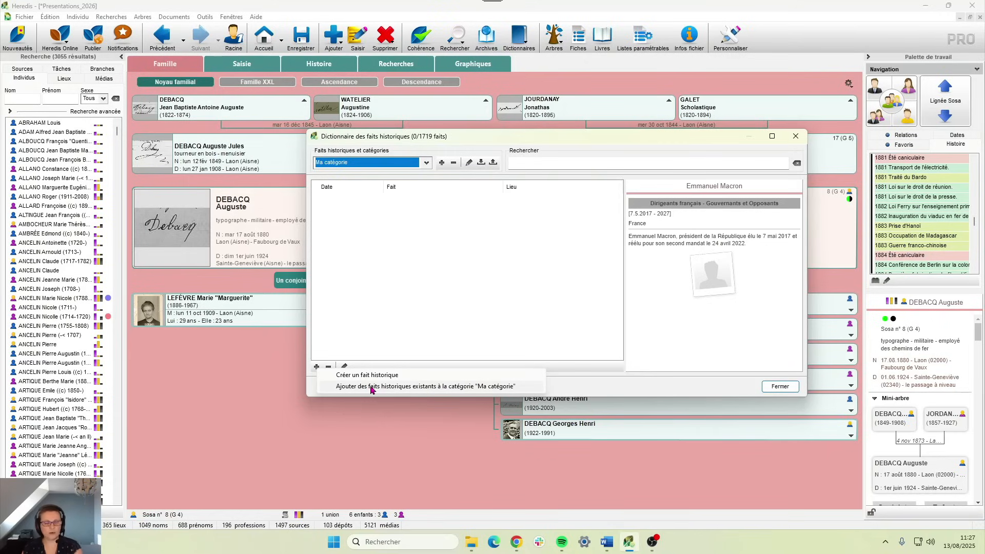
click(421, 166)
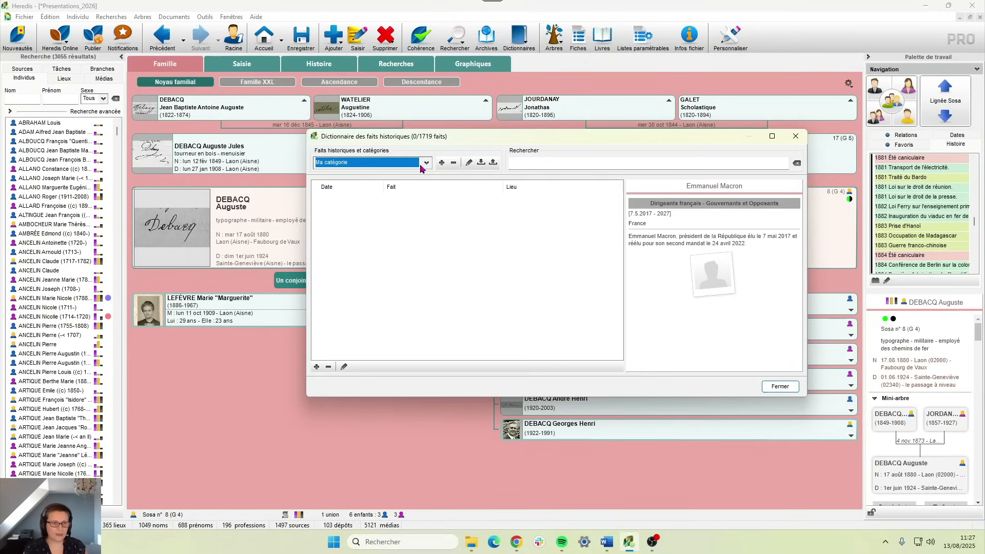
- Show the Dirigeants français facts and select Pépin Le Bref at the list's end
click(425, 164)
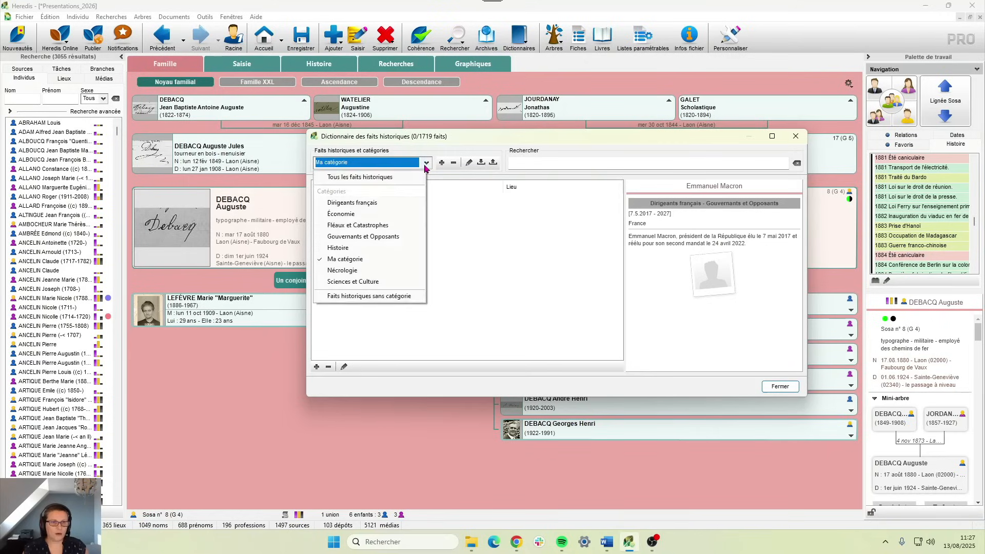
click(386, 205)
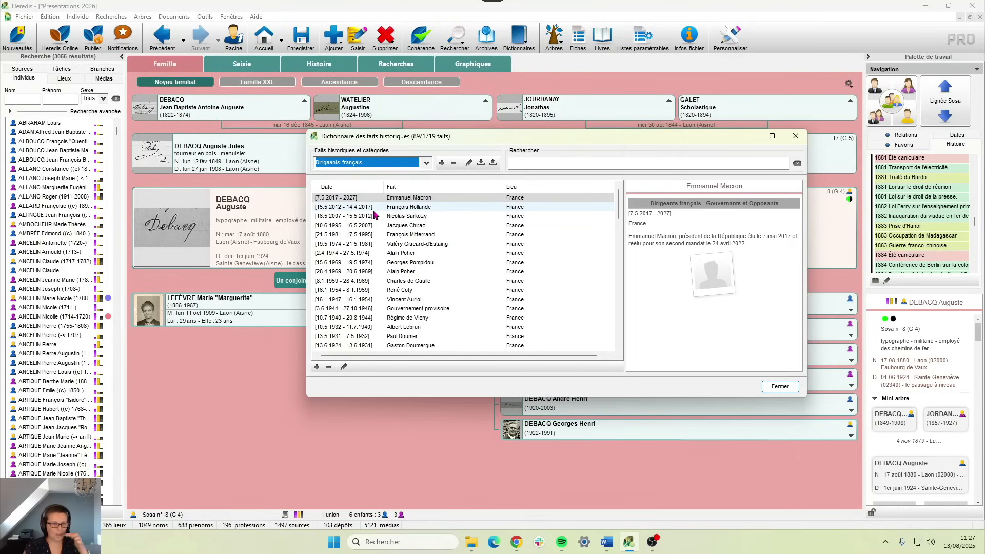
drag(619, 203, 619, 336)
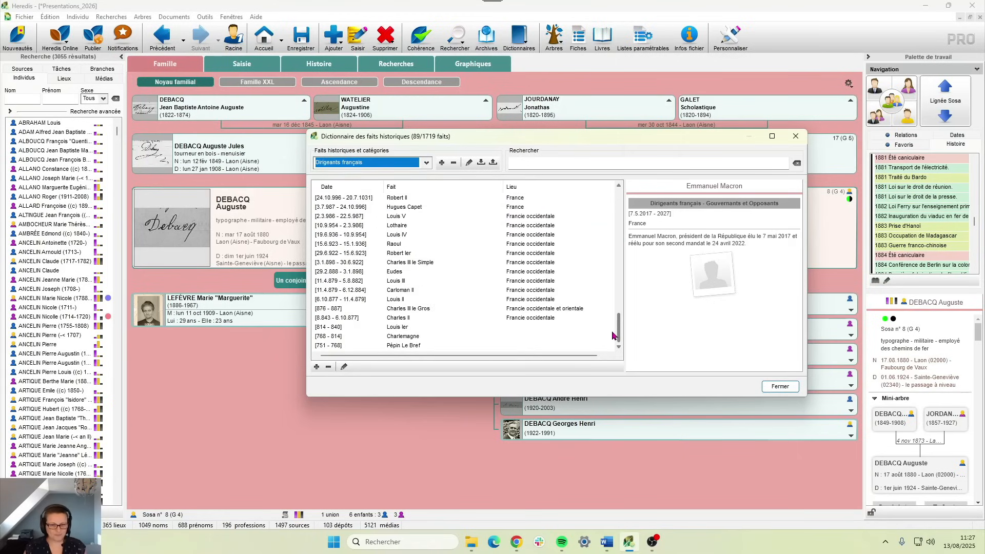
click(334, 345)
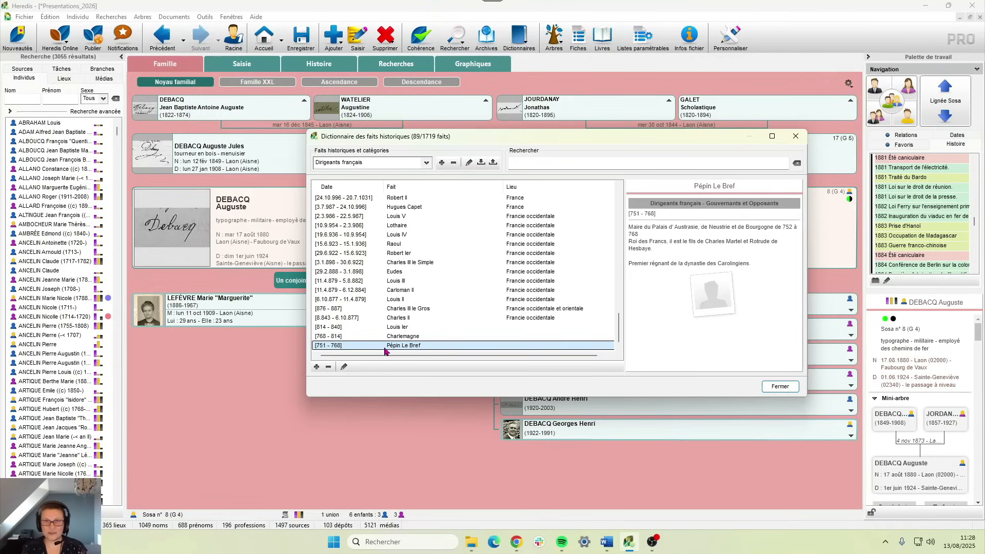
- Add the existing Clovis Ier fact, found under Gouvernements et Opposants by searching 'clov'
click(316, 366)
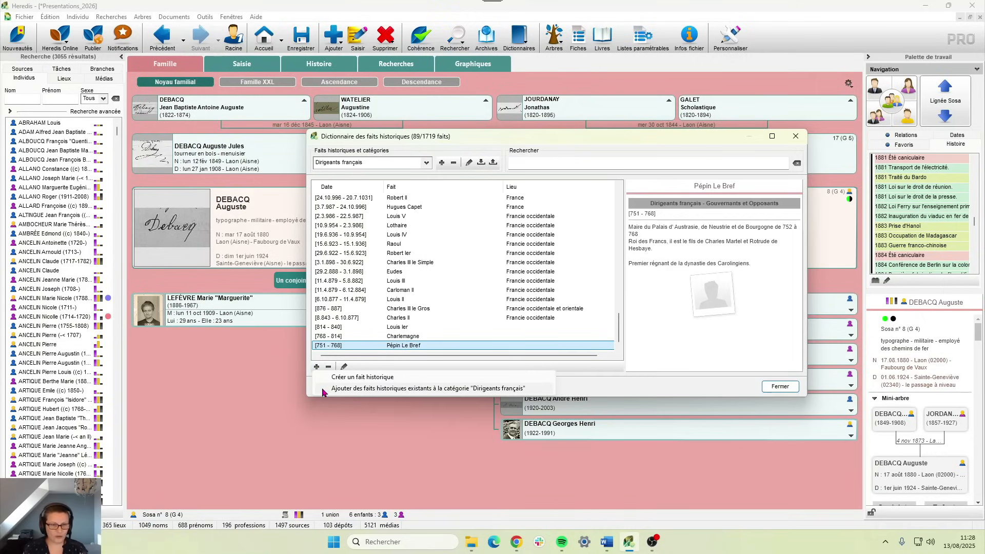
click(382, 390)
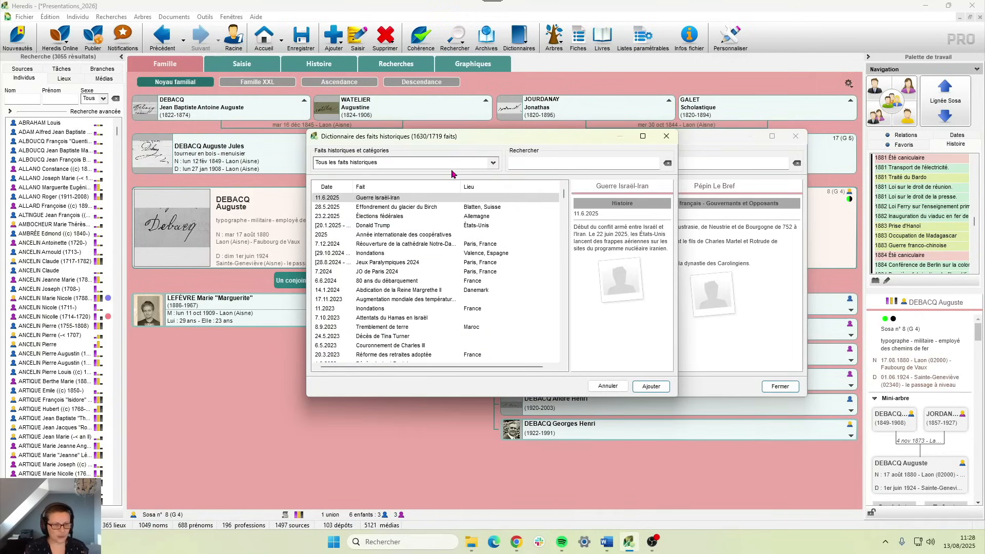
click(382, 162)
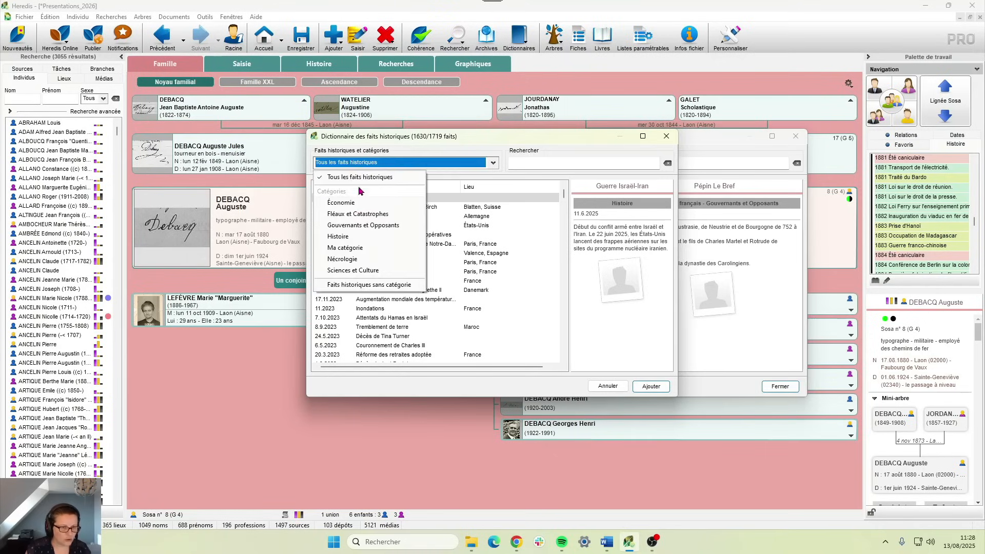
click(362, 226)
click(510, 163)
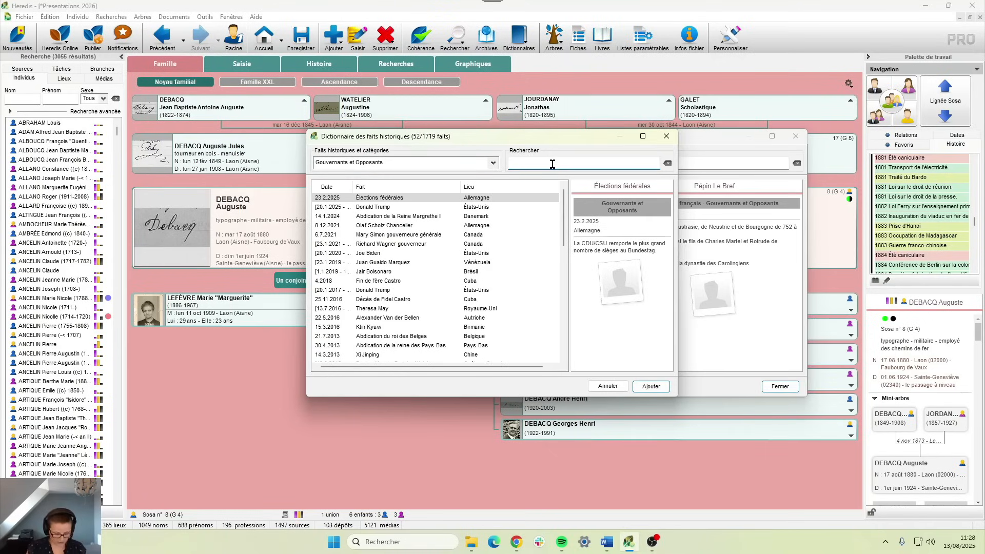
text(clov)
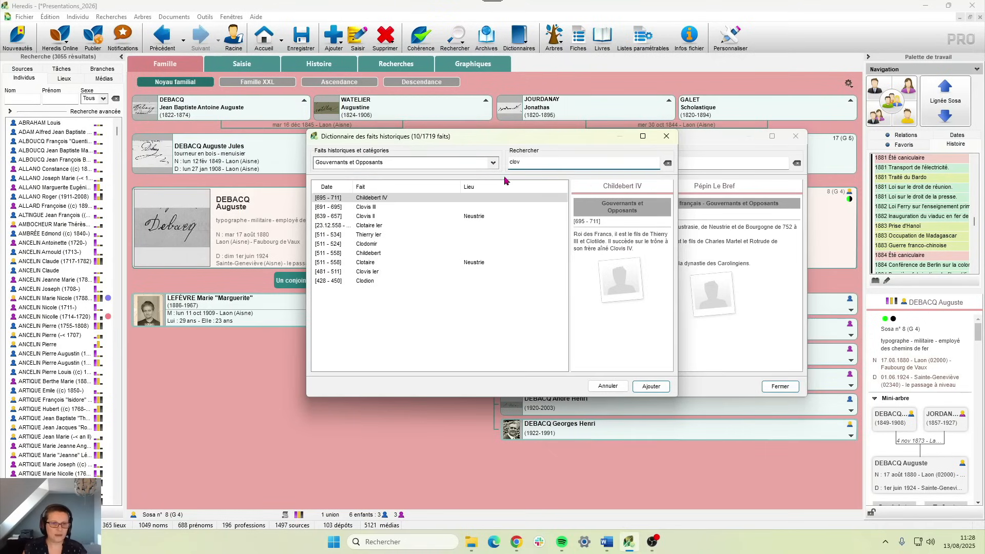
click(359, 271)
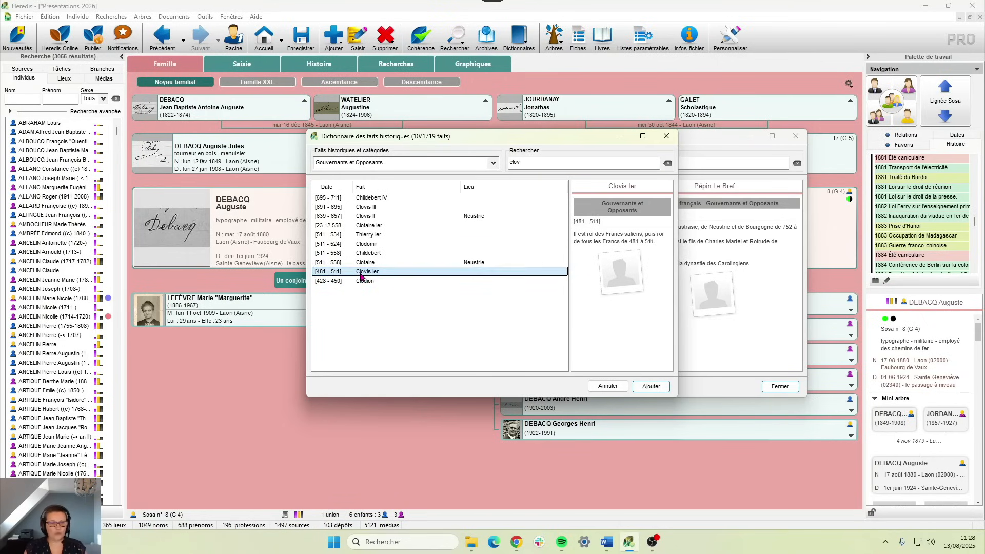
click(650, 386)
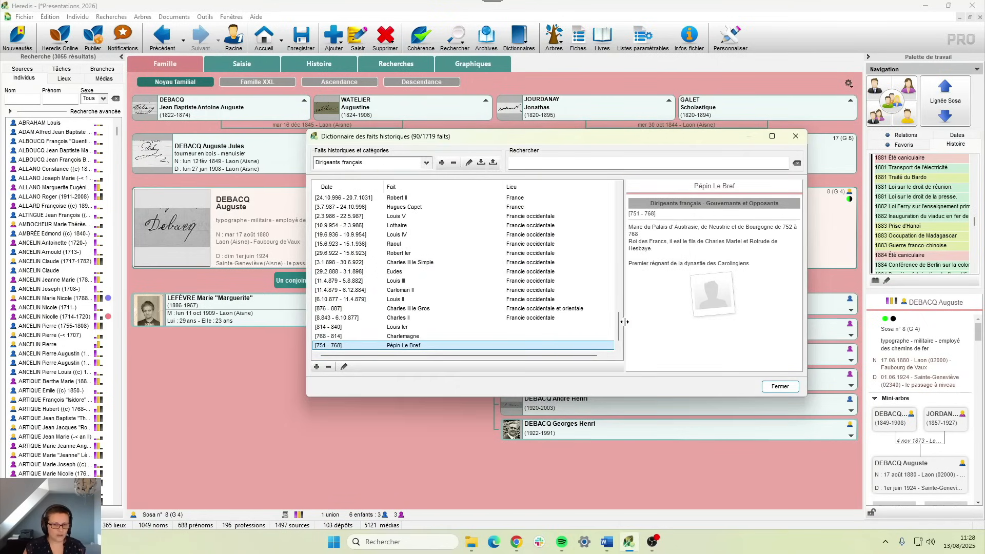
- Tag the Clovis Ier (481–511) fact with the Histoire category as well
scroll(624, 331, down, 1)
click(399, 346)
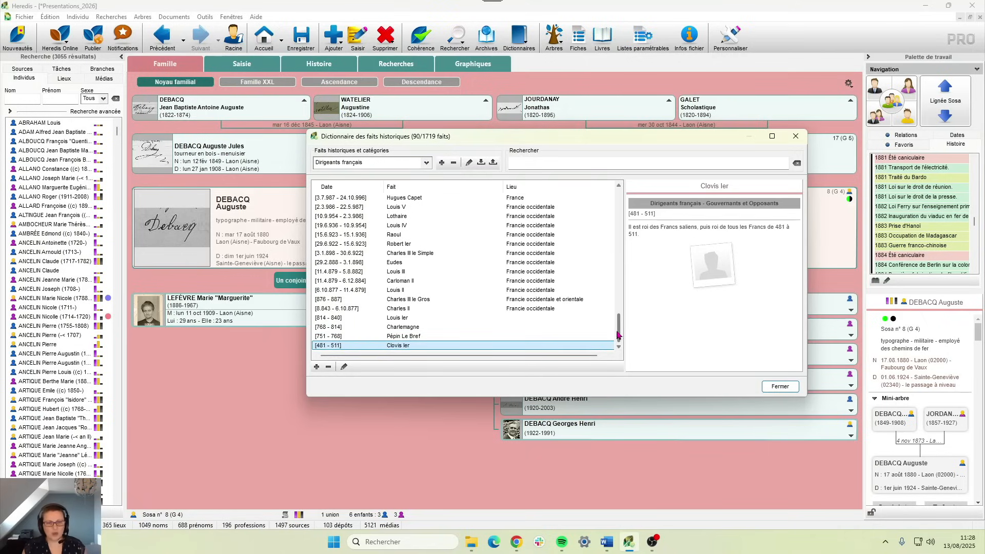
drag(618, 334, 602, 292)
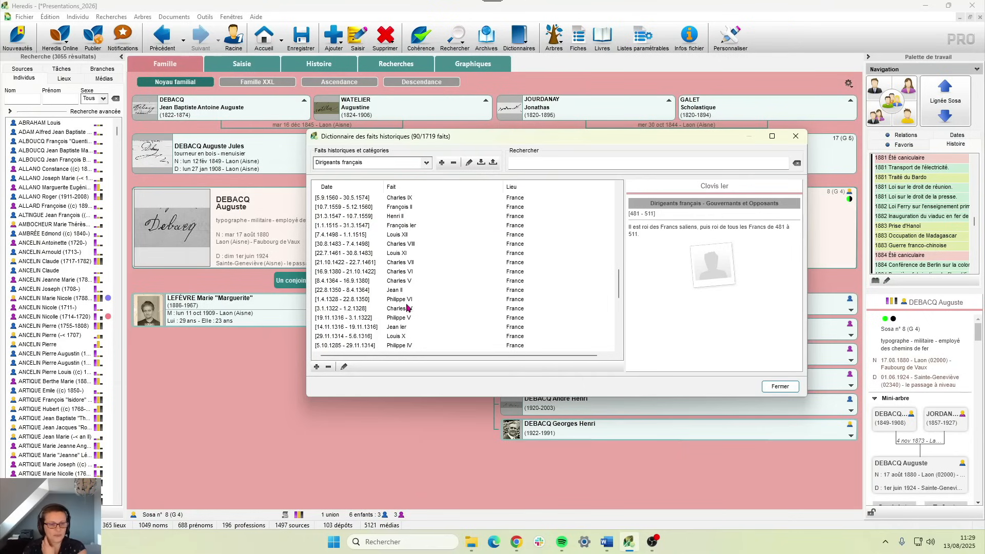
scroll(409, 308, down, 9)
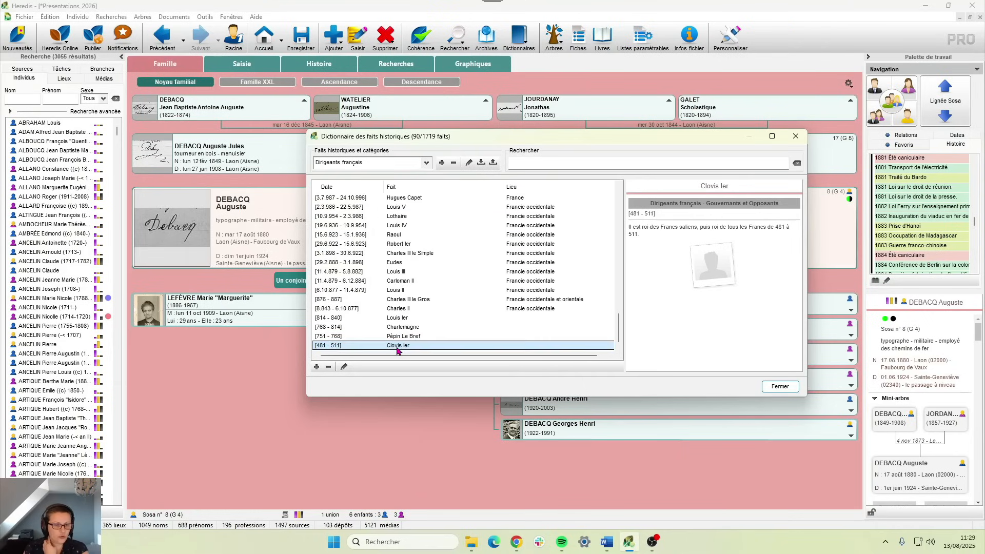
double_click(398, 345)
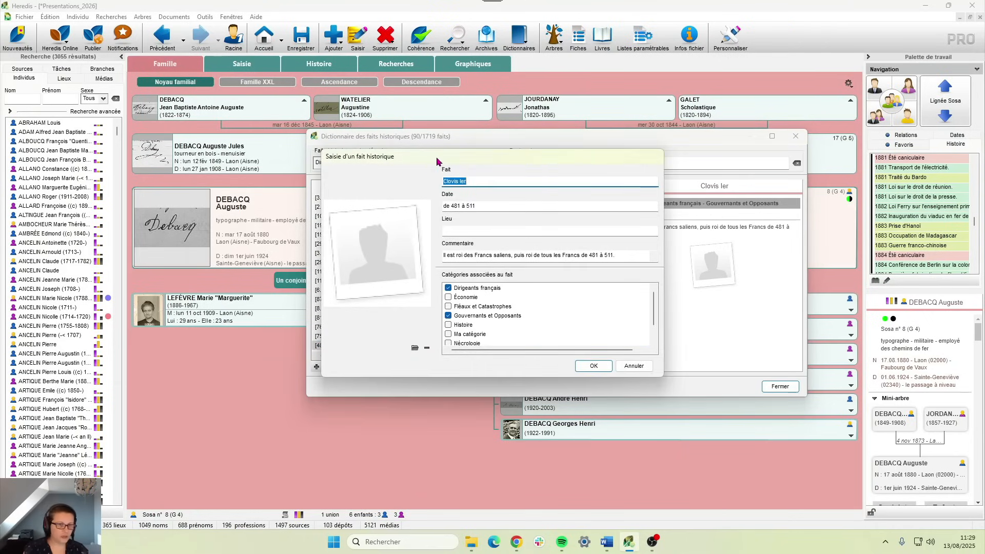
drag(433, 158, 459, 137)
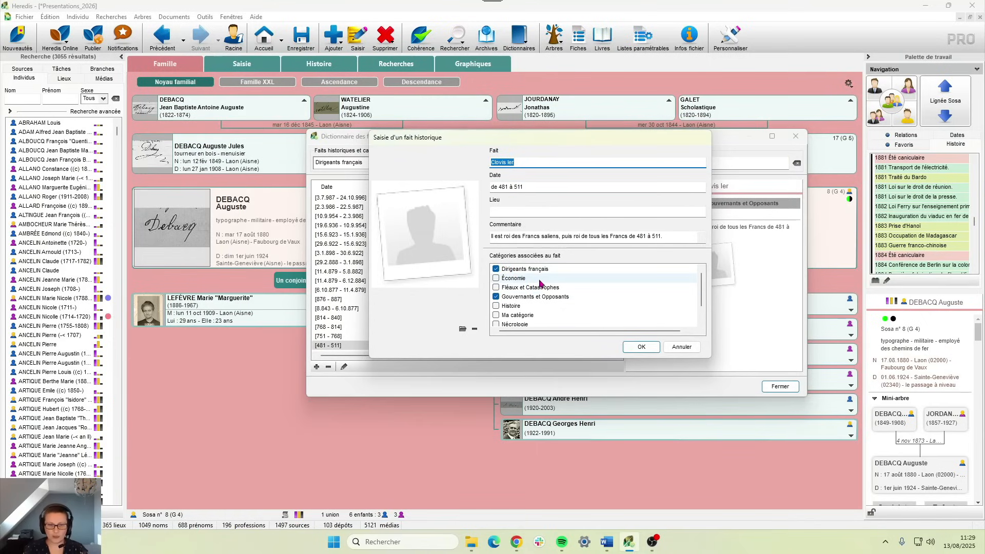
click(496, 306)
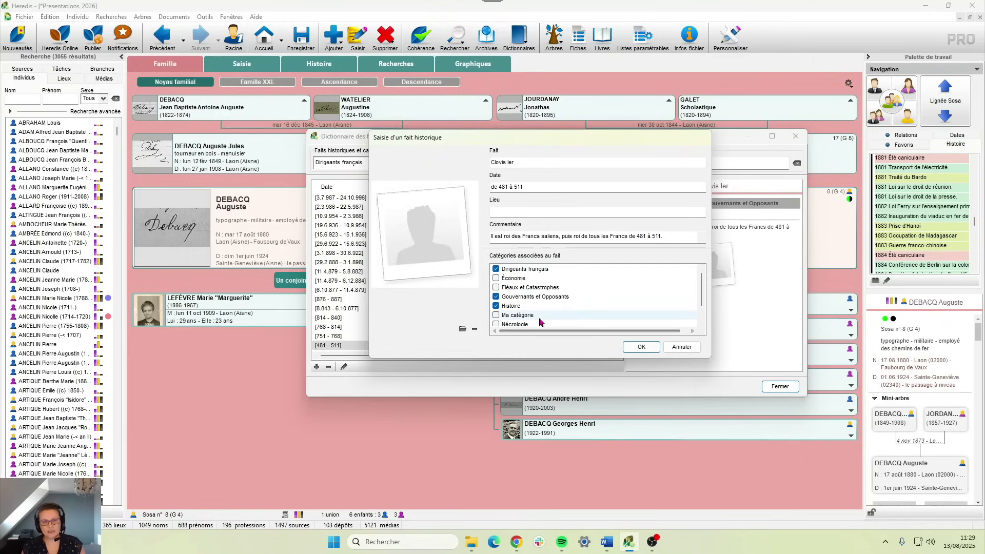
click(639, 349)
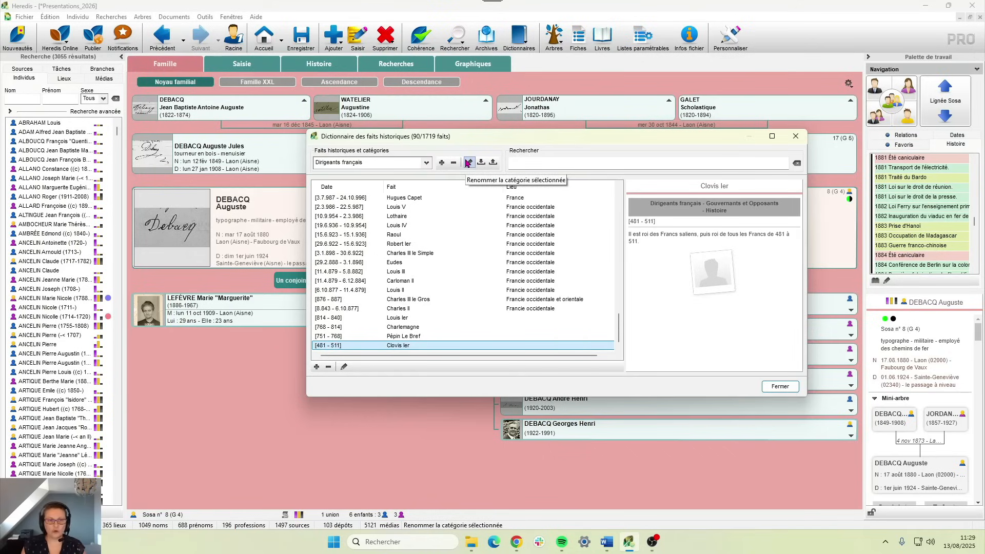
- Rename the Ma catégorie category to 'Ma catégorie perso'
click(338, 163)
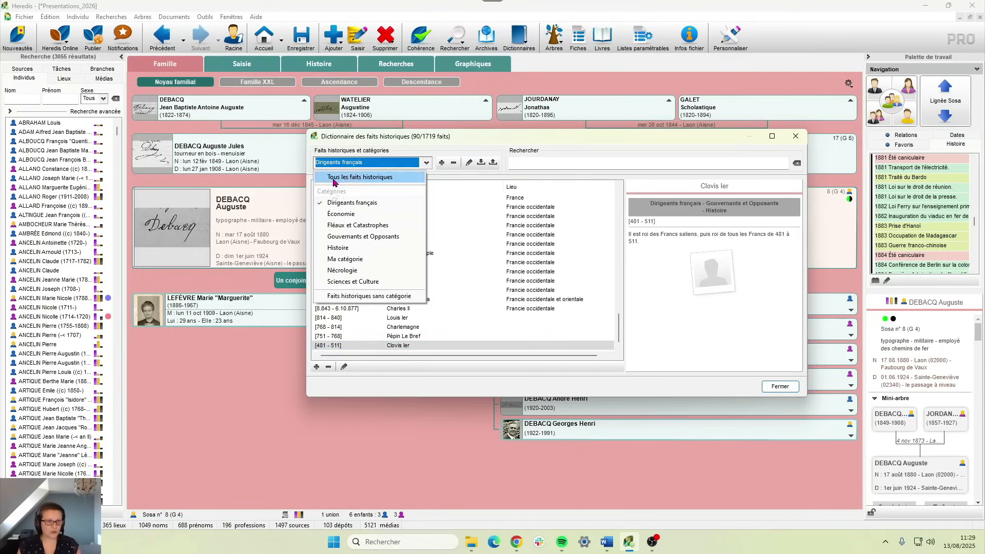
click(345, 259)
click(469, 162)
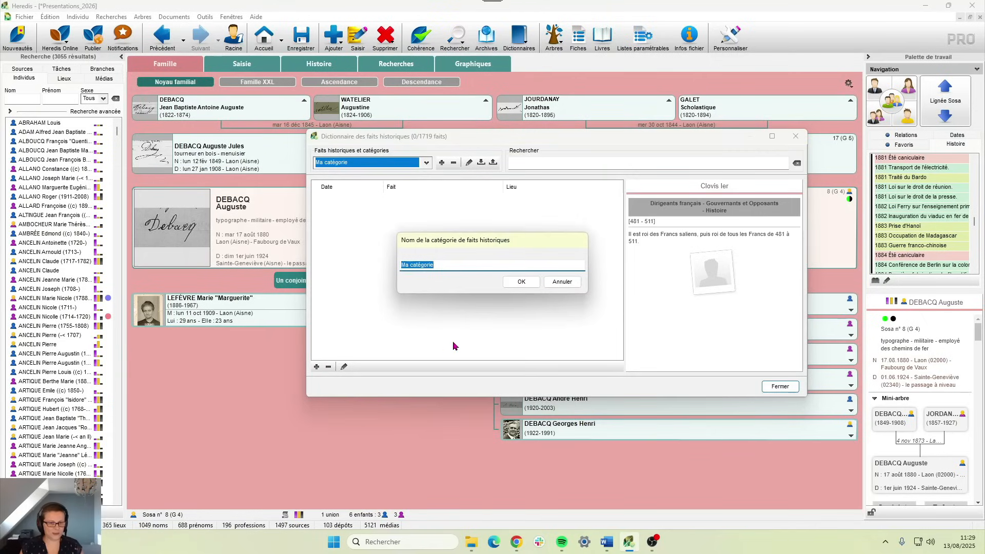
text(M)
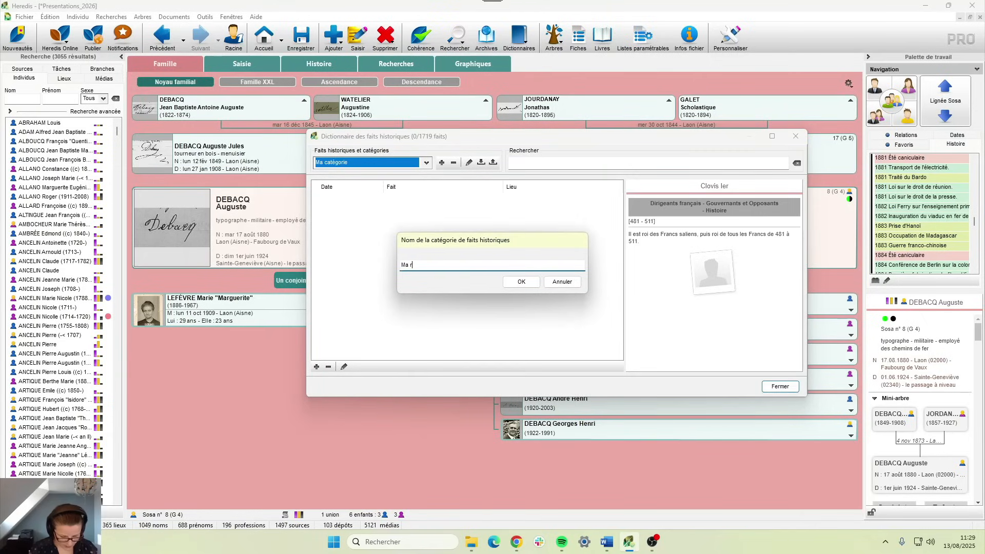
text(a catégo)
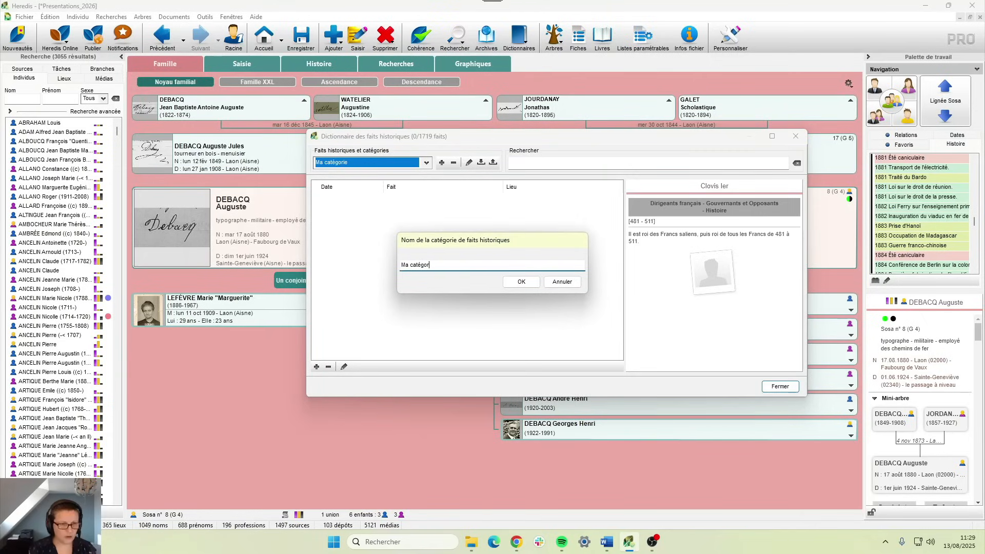
text(rie pers)
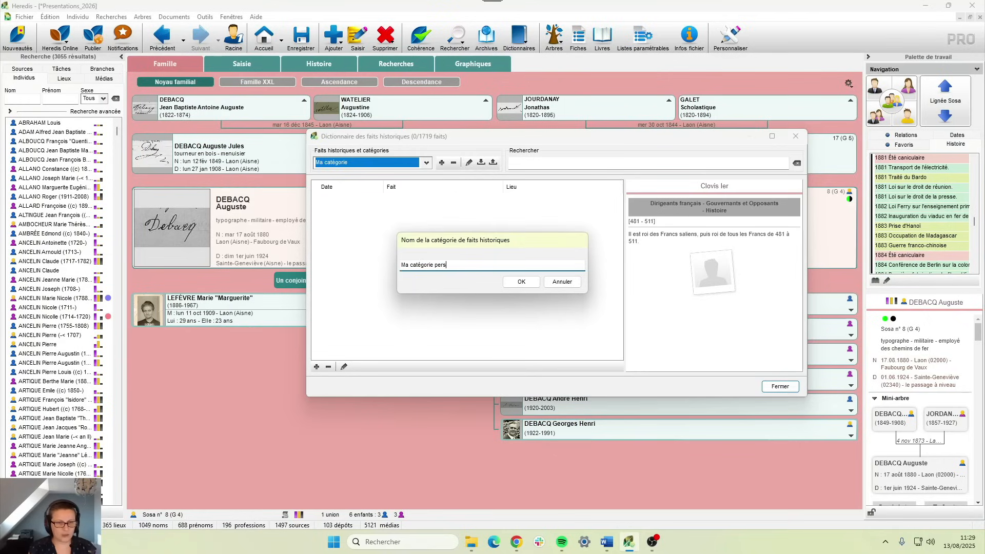
text(o)
click(521, 282)
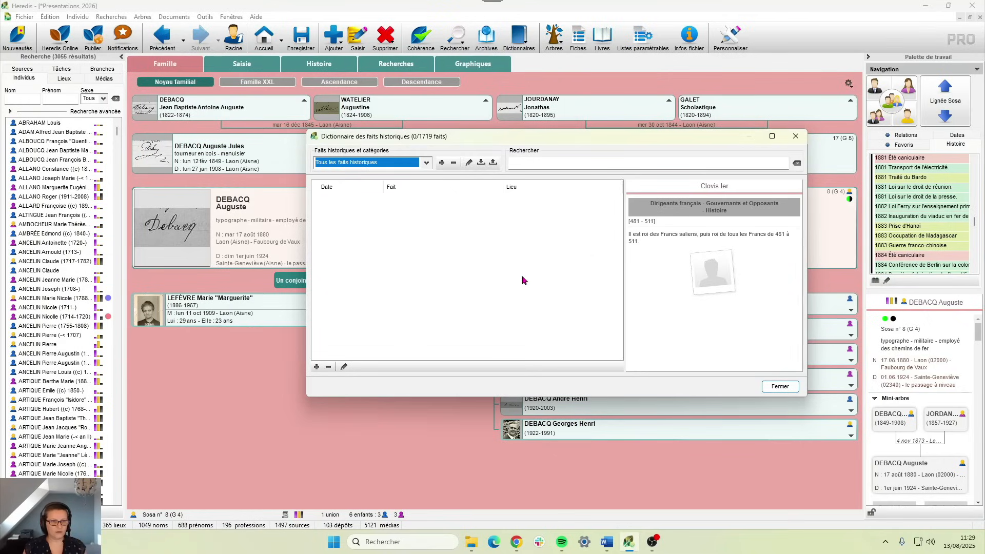
- Check the renamed category, then return to the 90 Dirigeants français facts
click(422, 165)
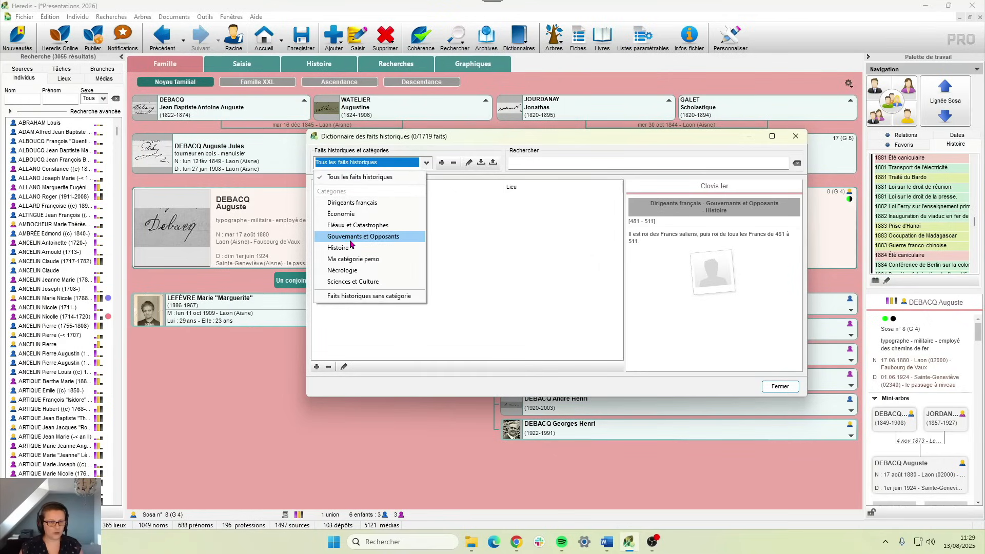
click(330, 259)
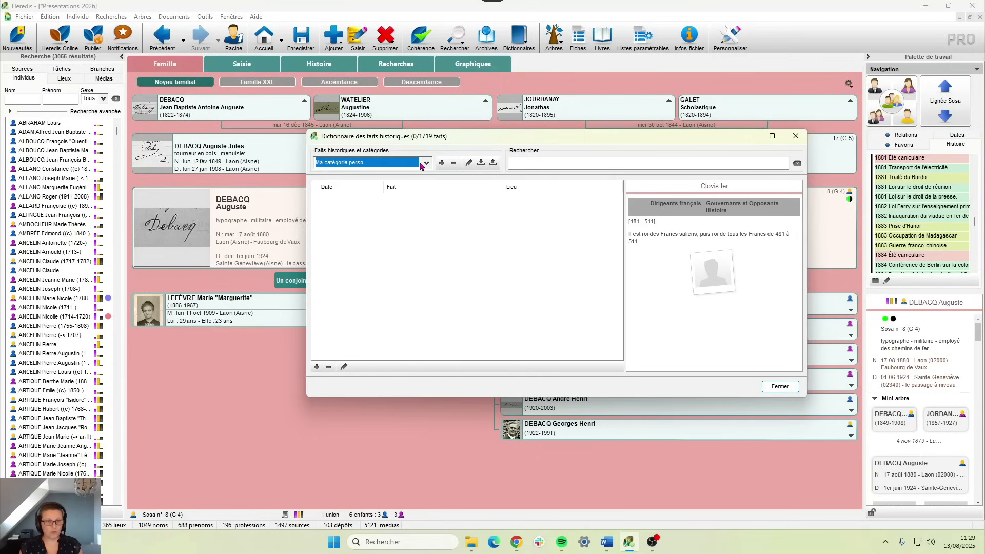
click(426, 163)
click(381, 202)
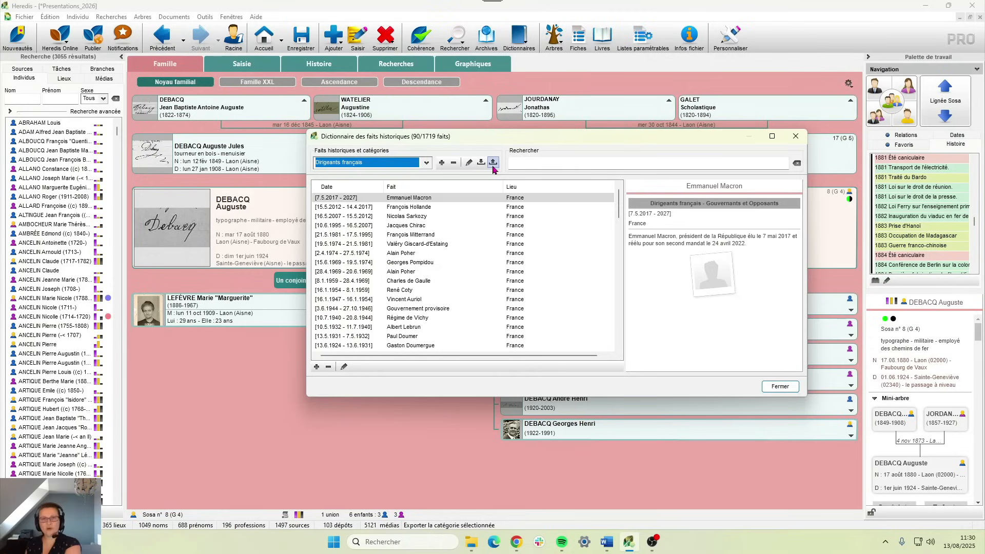
- Try exporting the Dirigeants français category, keeping it selected
click(493, 165)
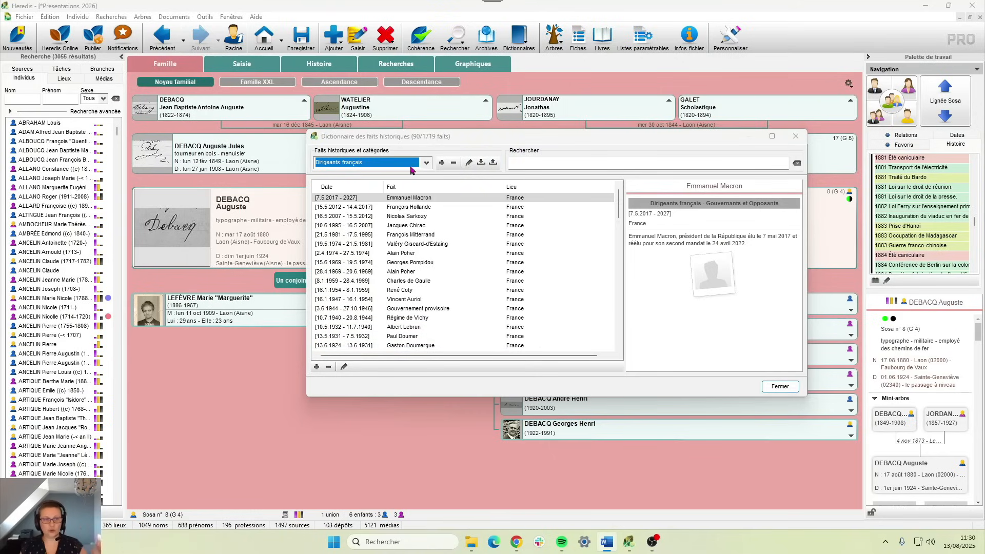
click(413, 163)
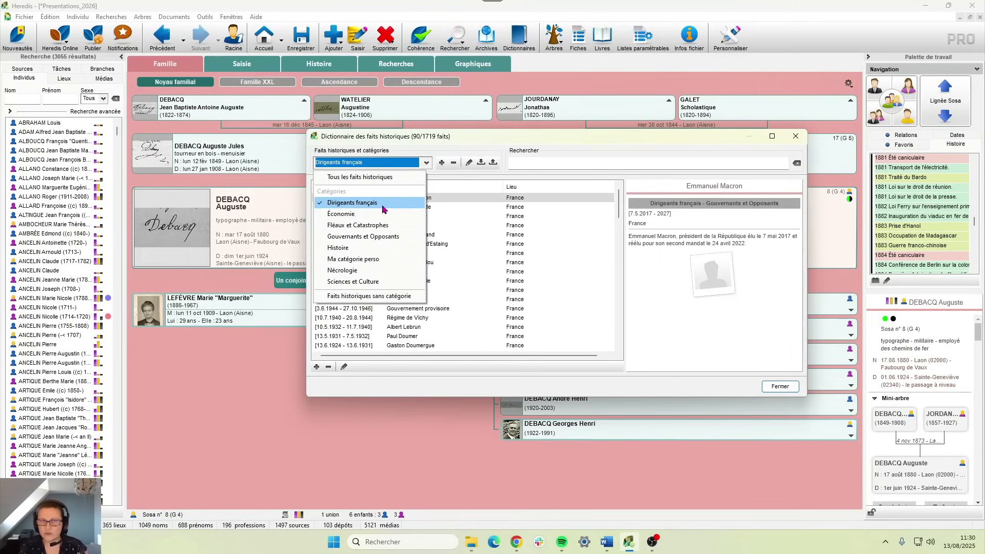
click(481, 143)
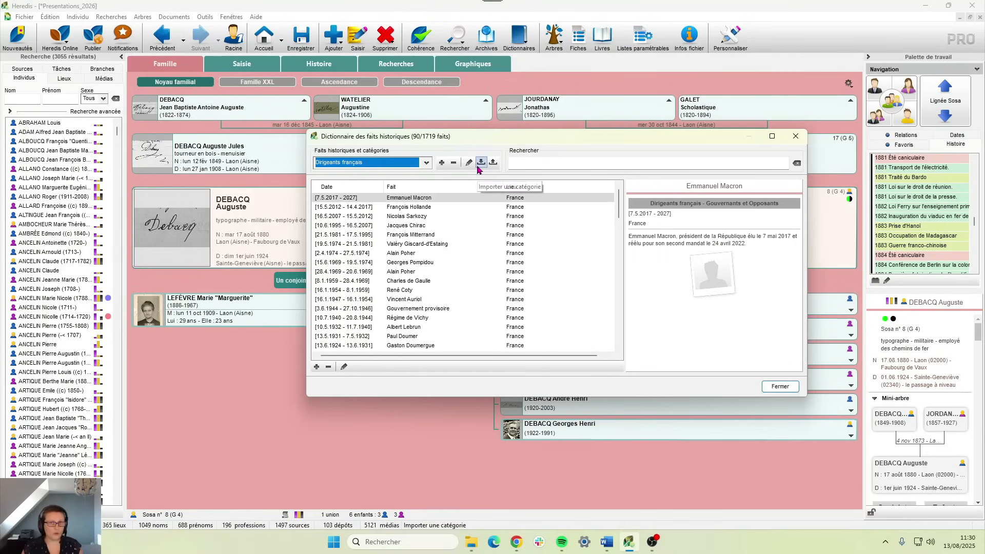
- Import Première Guerre mondiale.htf from Documents > Cours > Presentations > H26
click(479, 163)
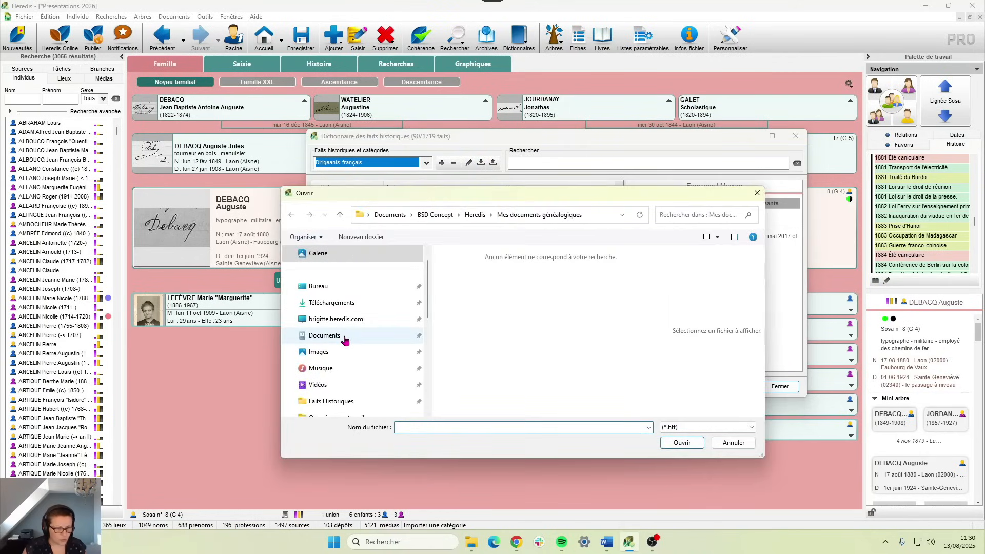
click(345, 340)
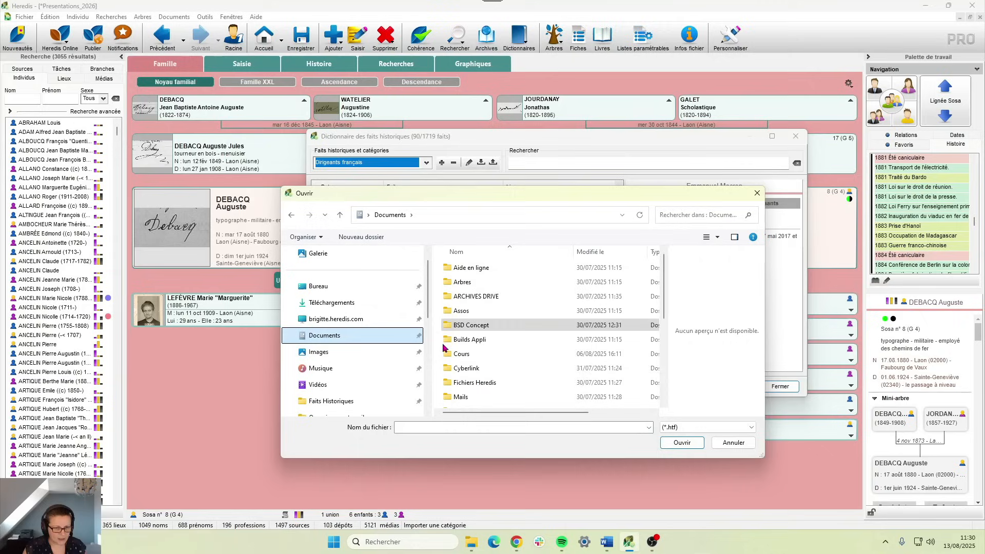
double_click(466, 368)
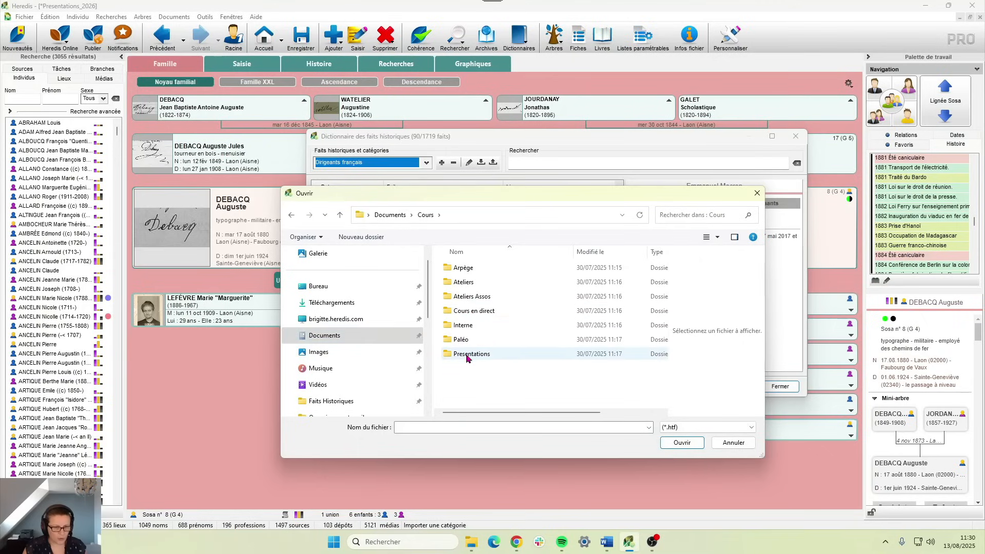
double_click(468, 354)
double_click(459, 311)
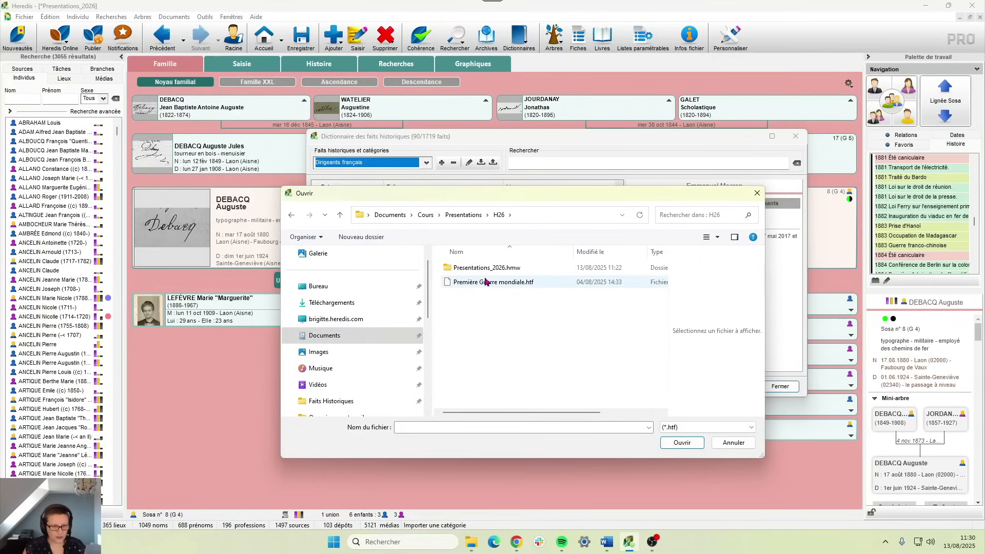
click(485, 282)
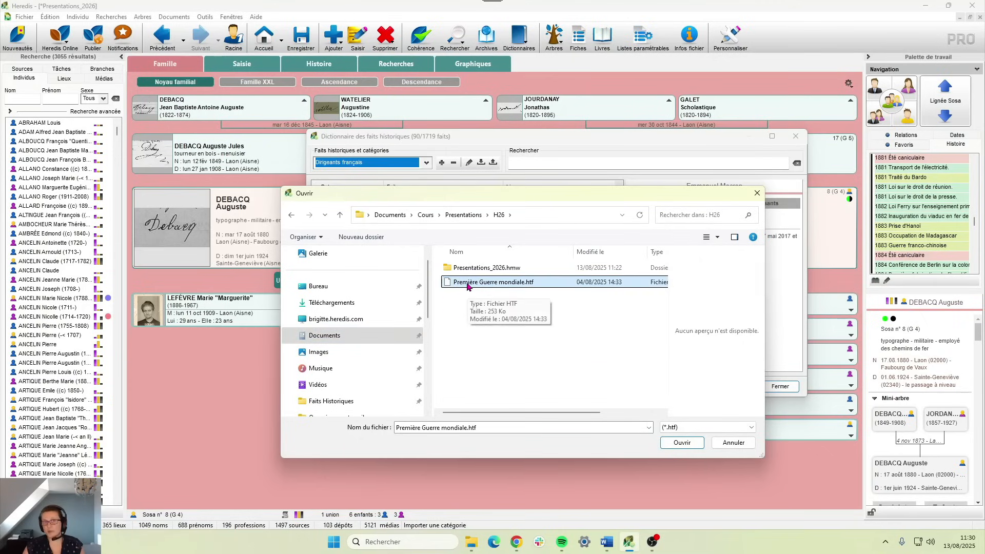
click(676, 444)
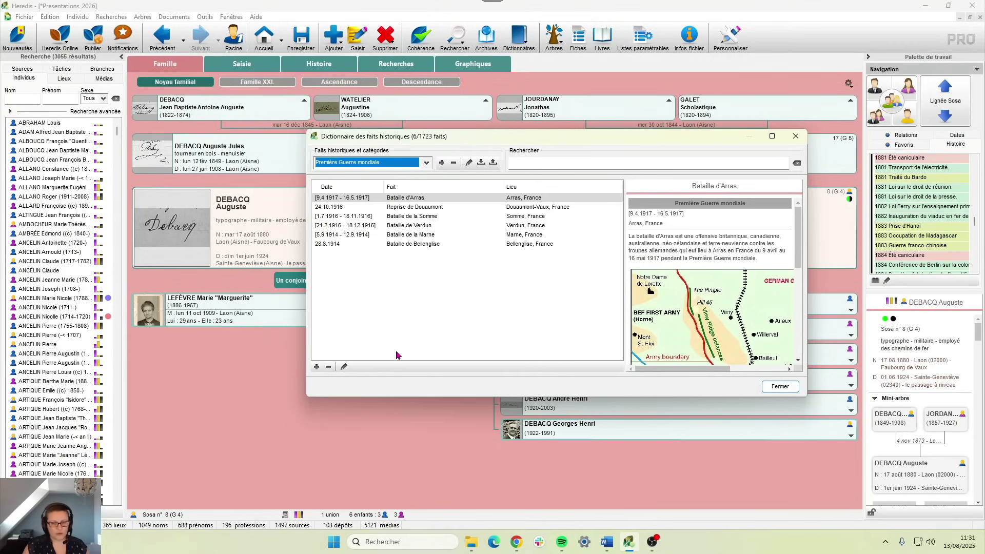
click(768, 392)
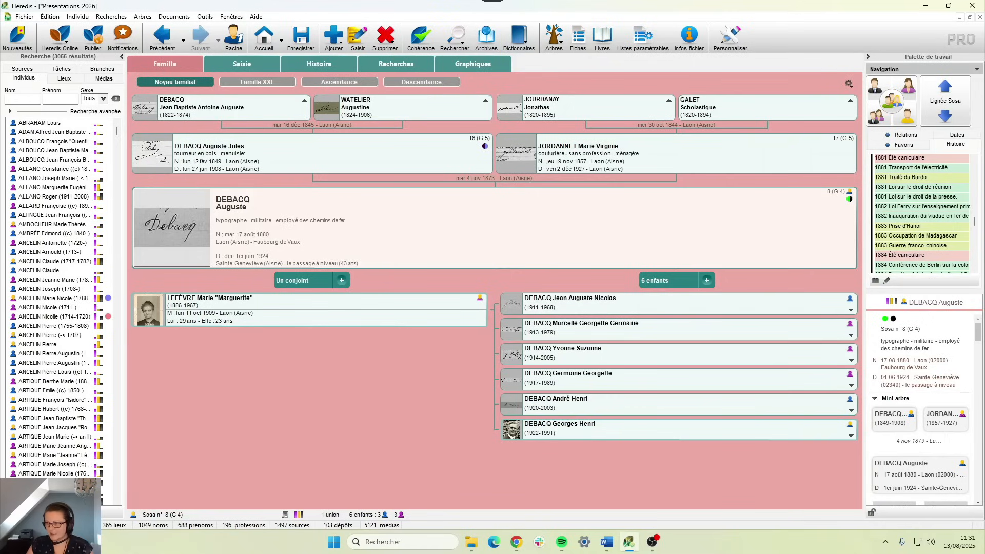
key(alt+Tab)
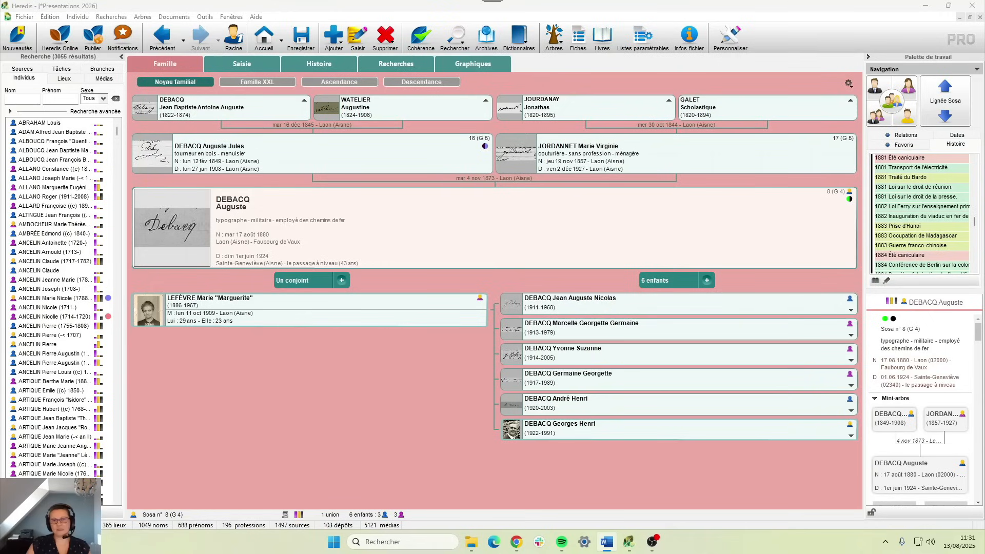
key(alt+Tab)
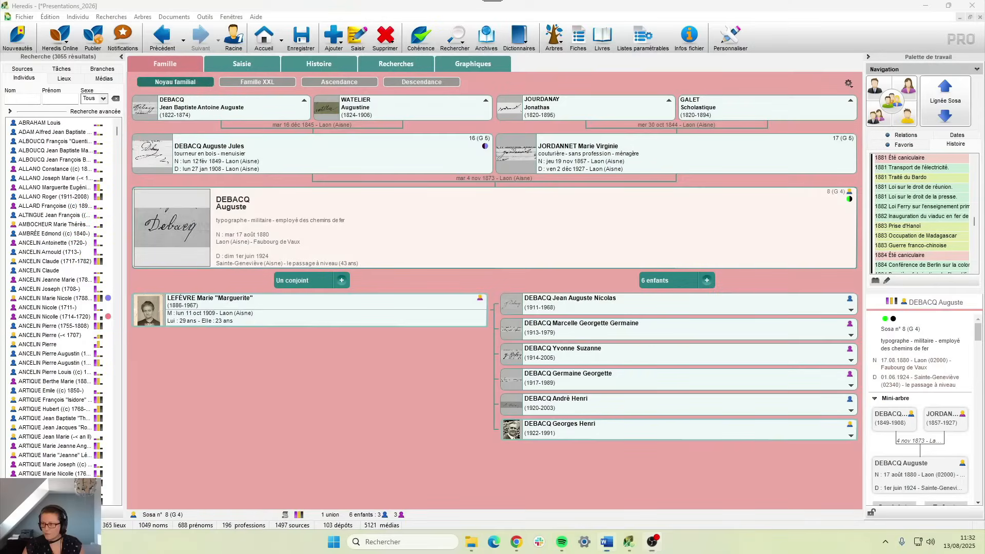
click(320, 65)
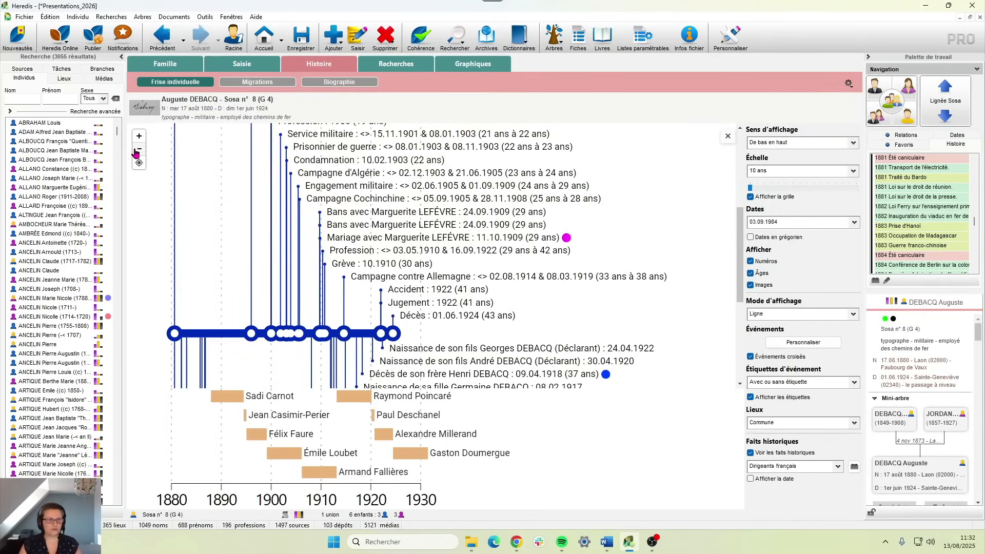
click(139, 149)
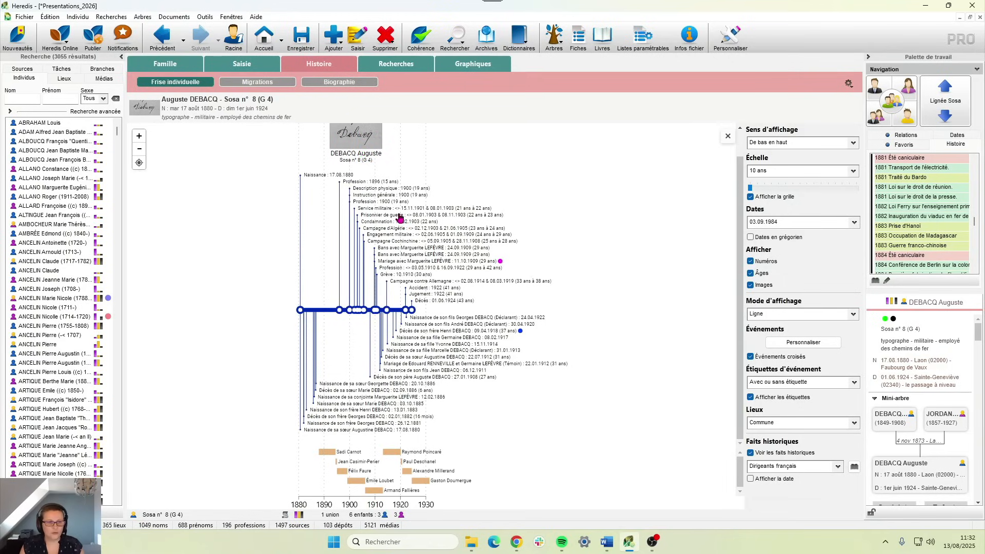
key(ctrl+s)
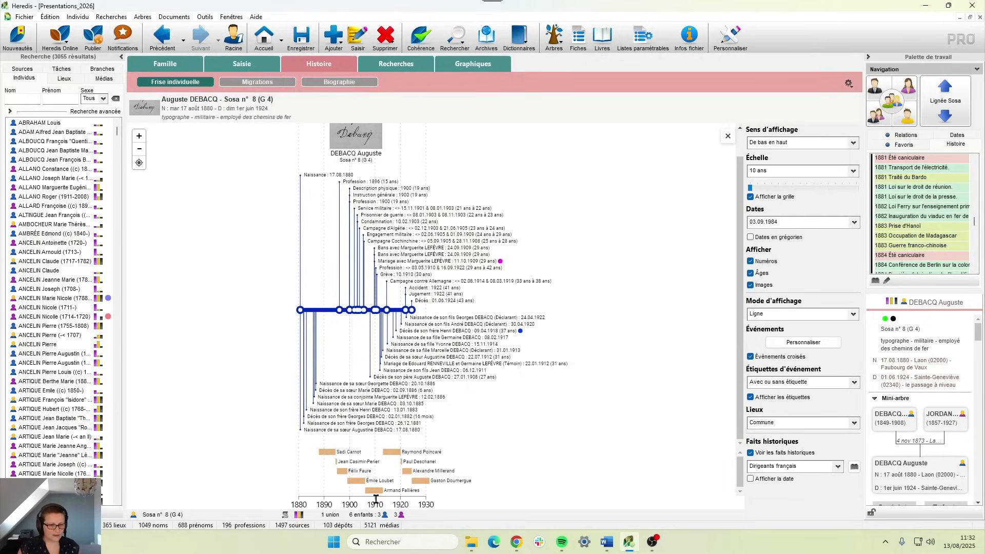
- Set Sens d'affichage to De haut en bas and adjust the timeline zoom
click(785, 145)
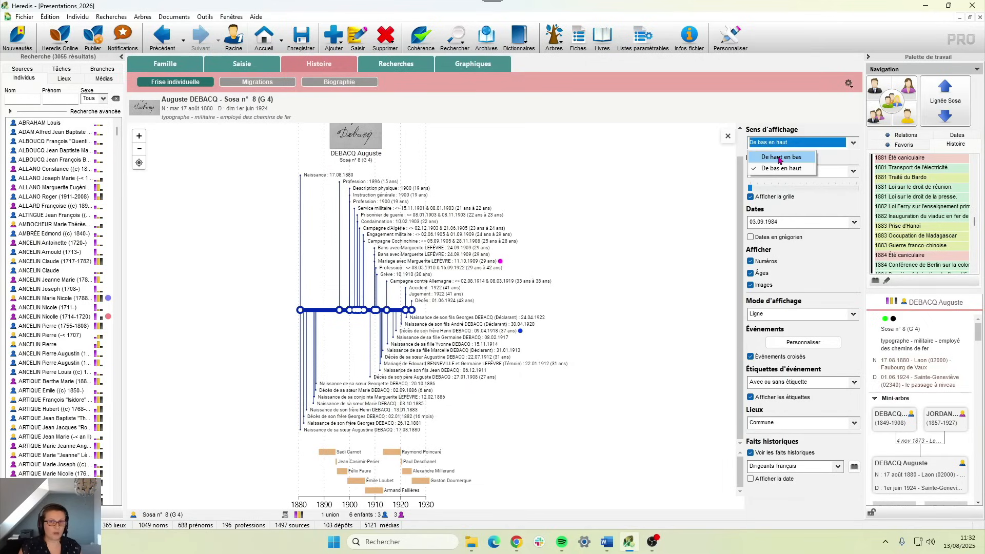
click(779, 160)
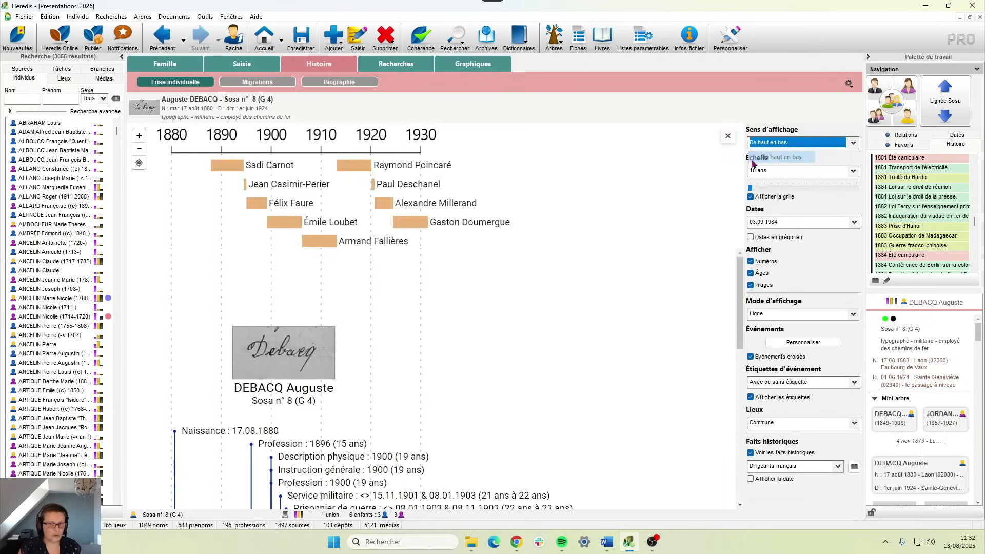
click(139, 149)
click(139, 149)
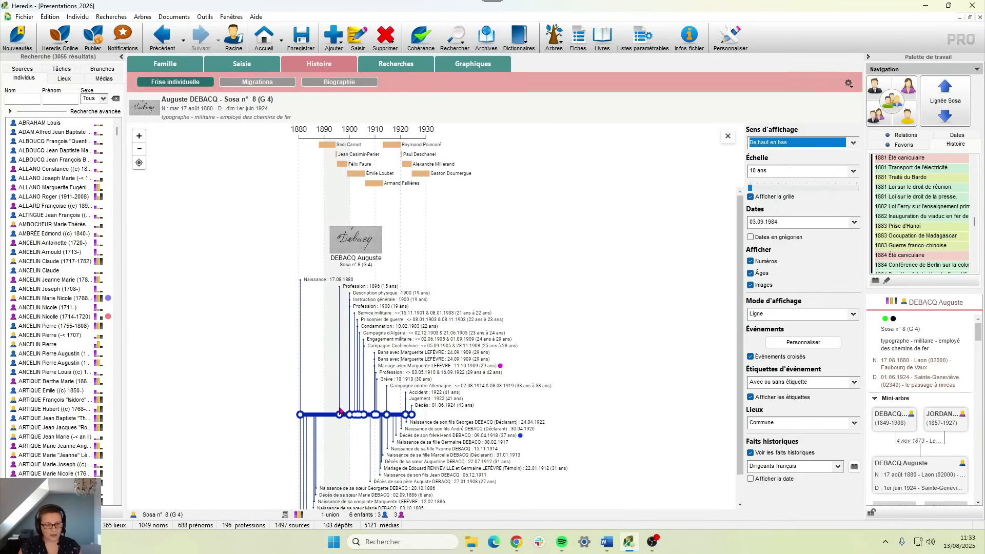
click(139, 135)
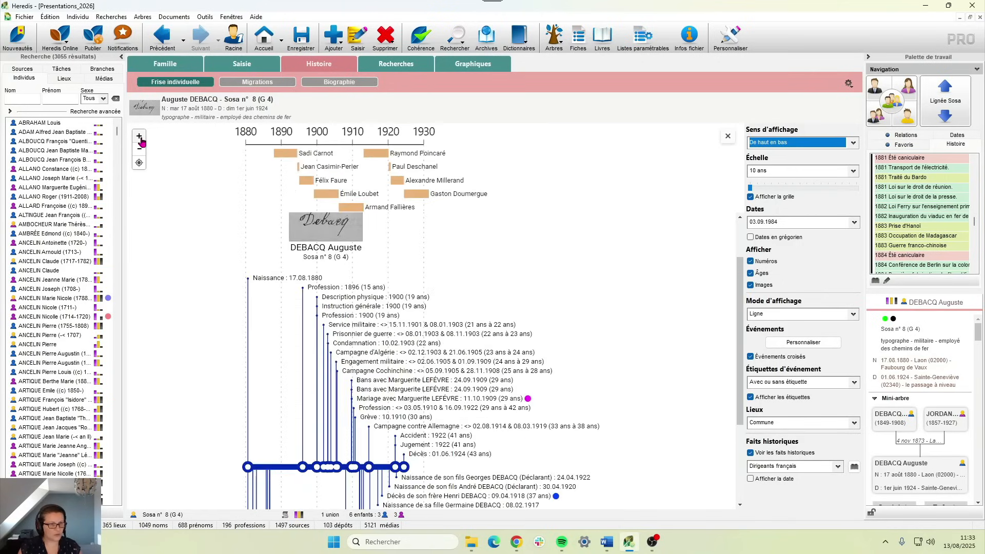
scroll(280, 353, down, 3)
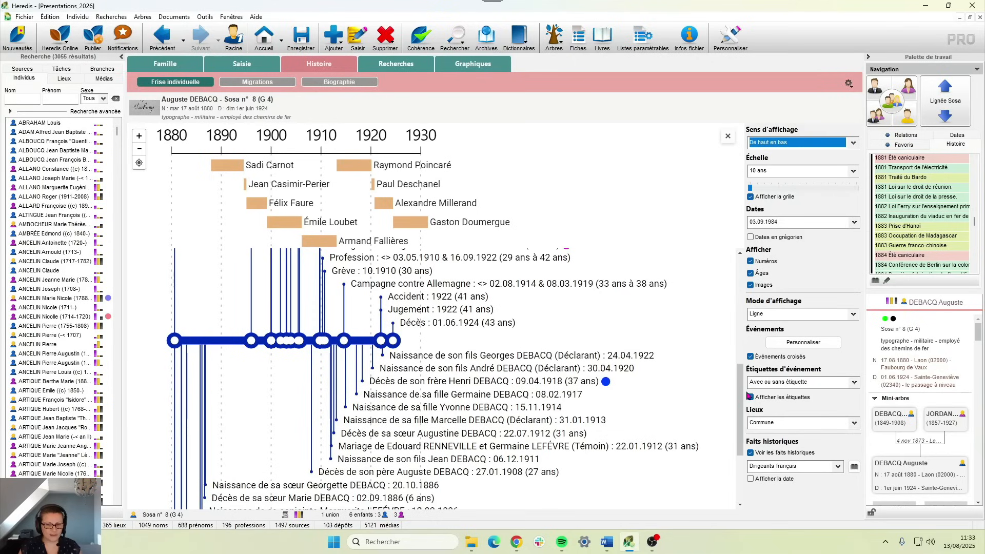
drag(740, 392, 740, 363)
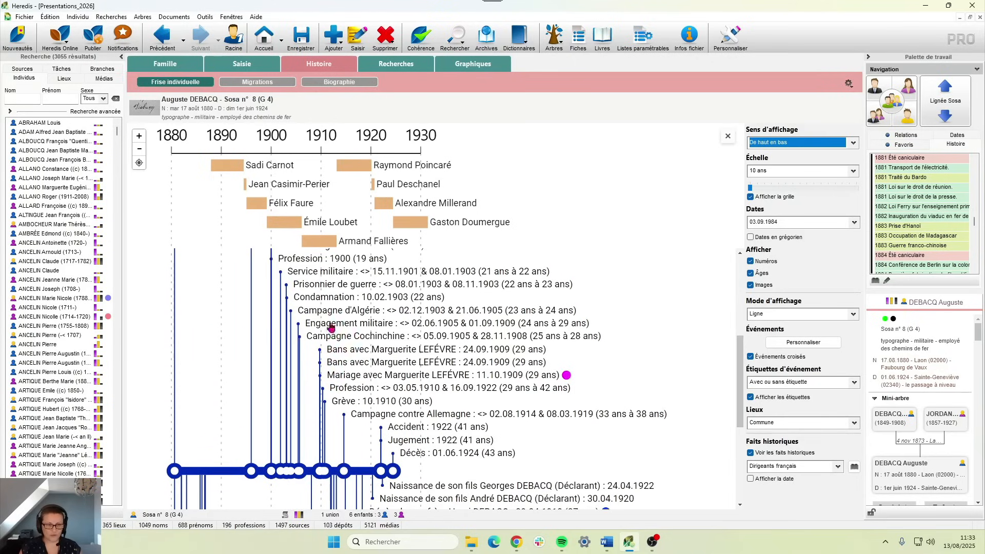
scroll(374, 405, down, 4)
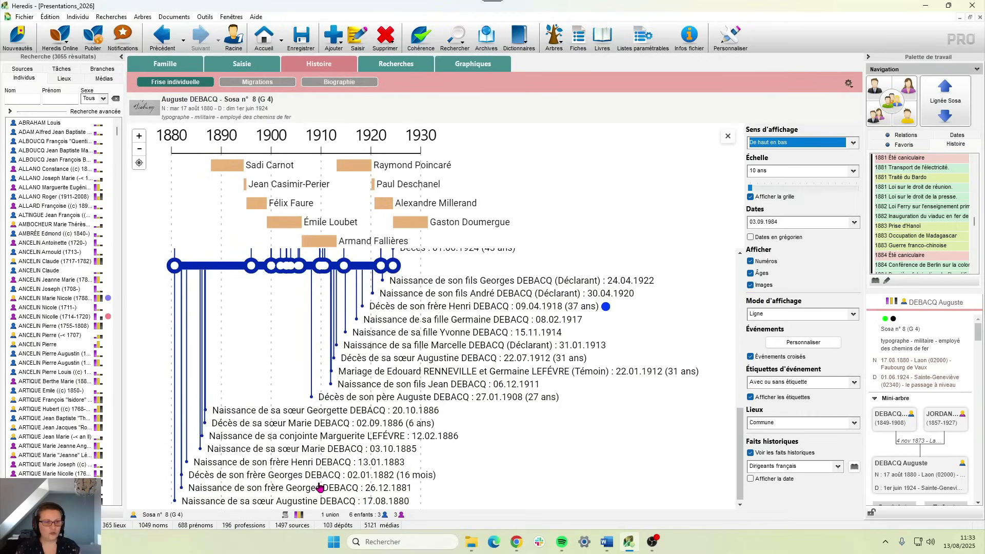
click(140, 149)
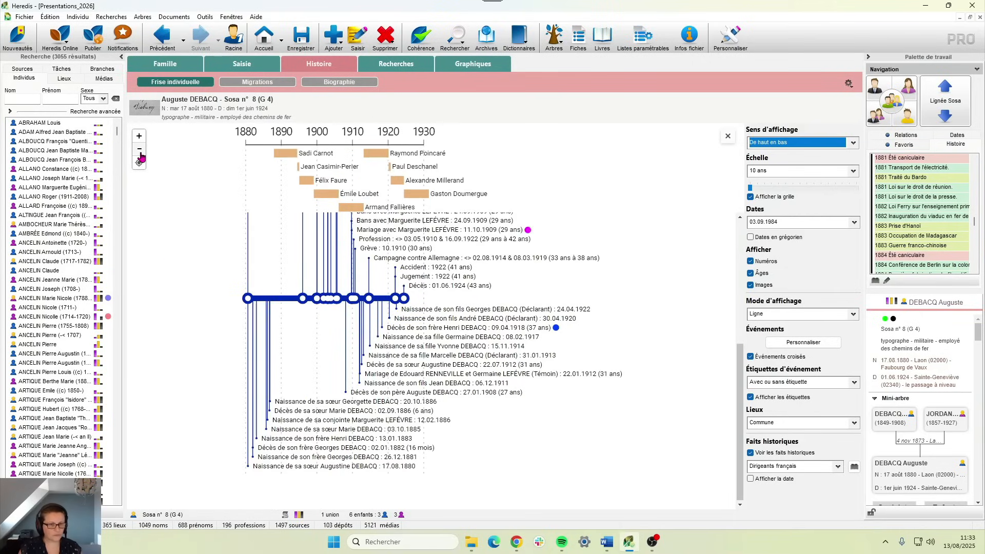
click(140, 150)
scroll(438, 296, up, 1)
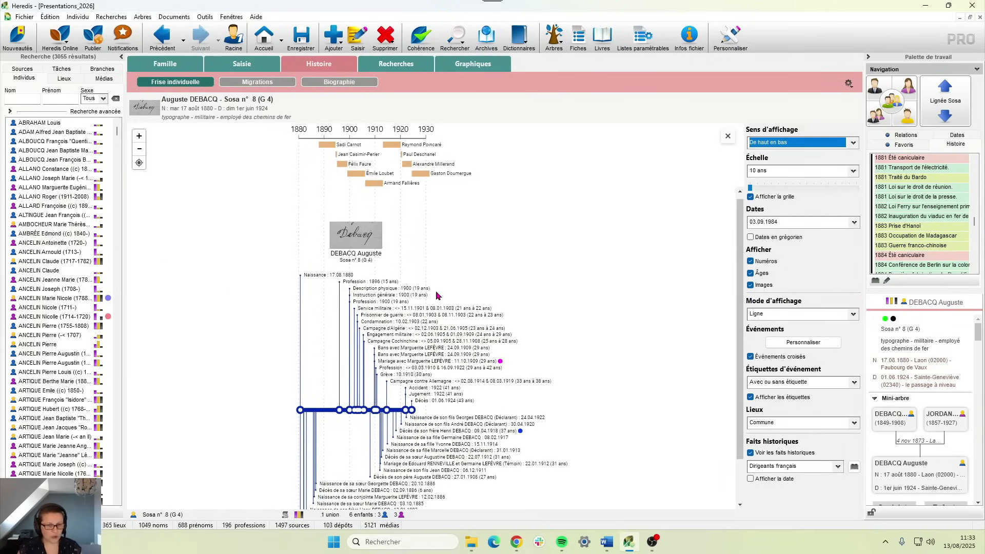
click(766, 171)
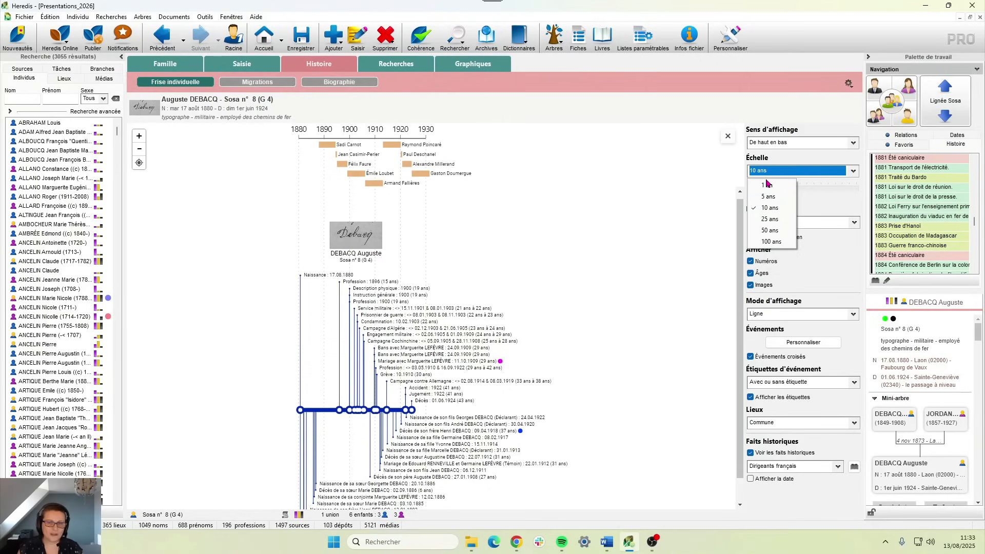
- Keep the 10-year scale, show grid lines, and spread the years around 1900–1910
click(812, 203)
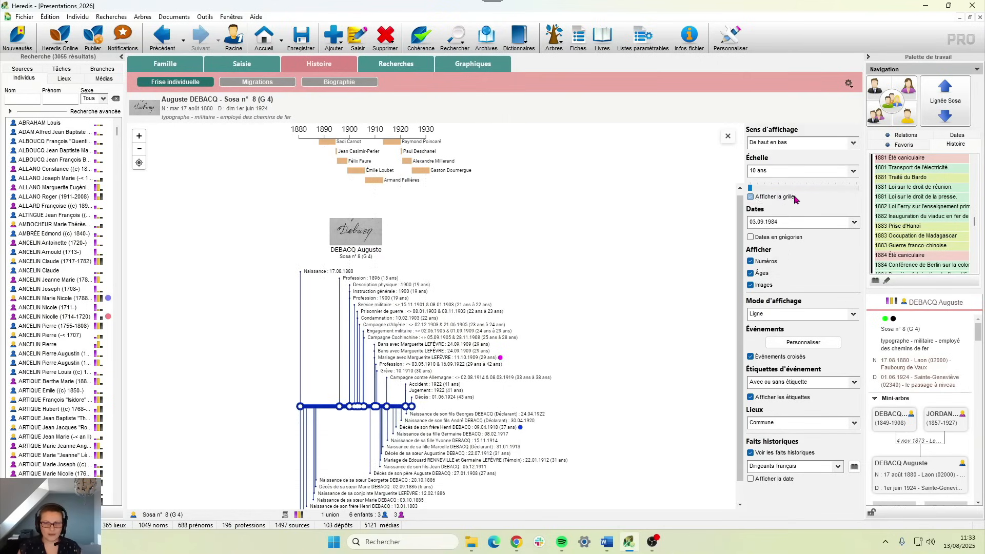
drag(752, 189, 757, 188)
click(751, 197)
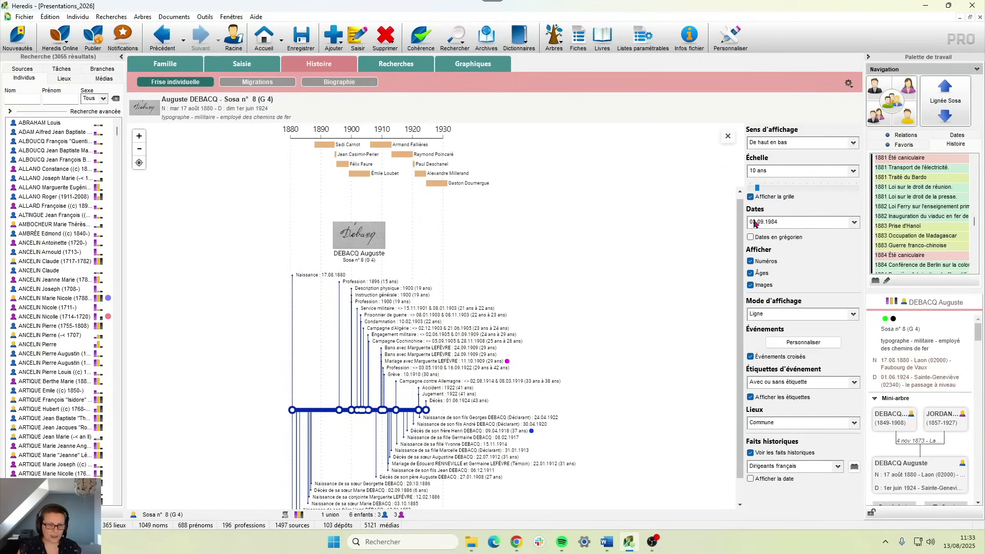
drag(759, 191, 850, 199)
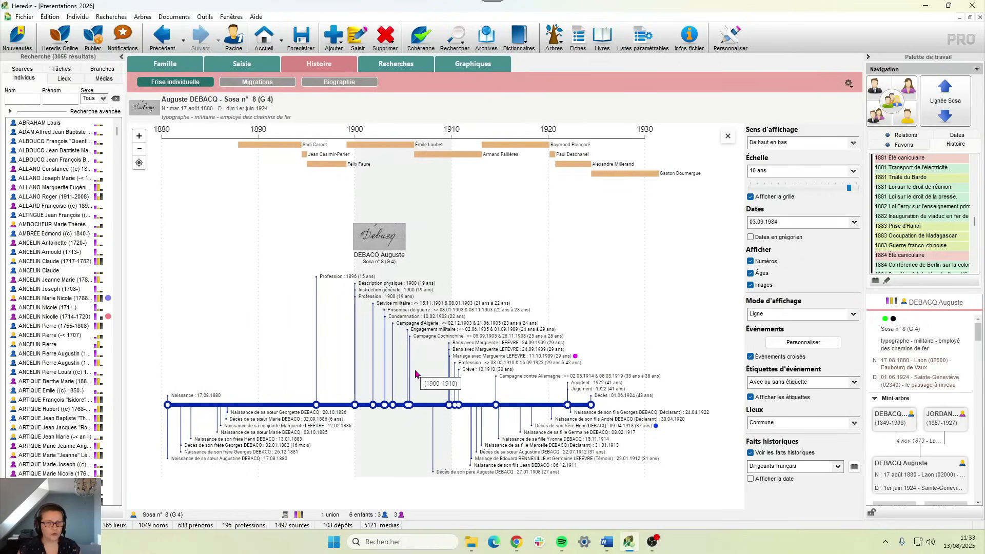
click(139, 135)
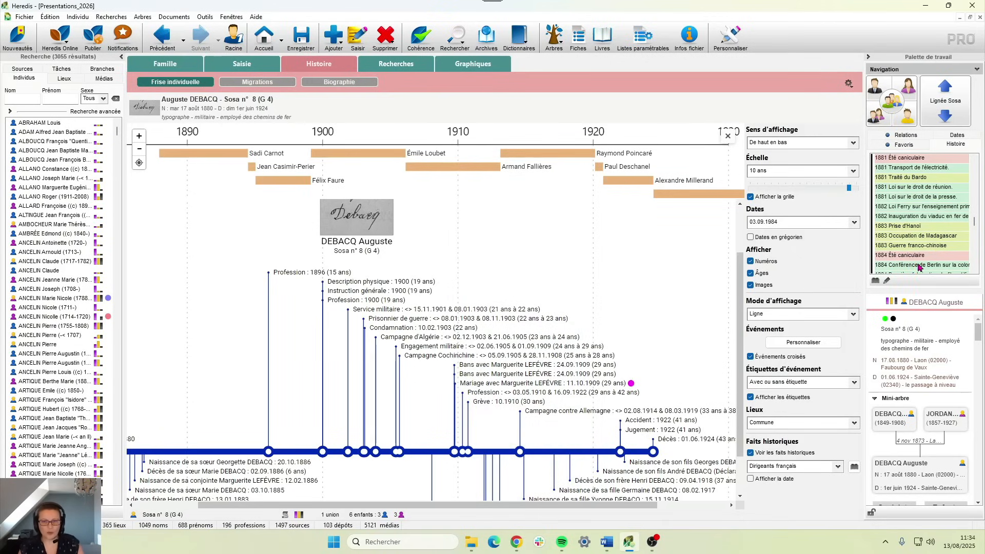
click(794, 314)
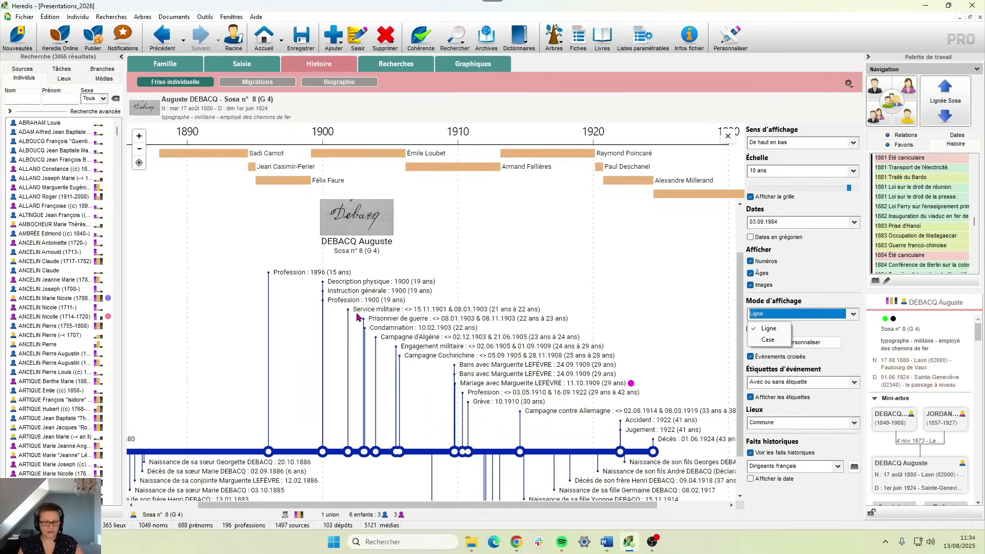
- Choose Case display mode so events appear as boxes, then pan to later events
click(773, 342)
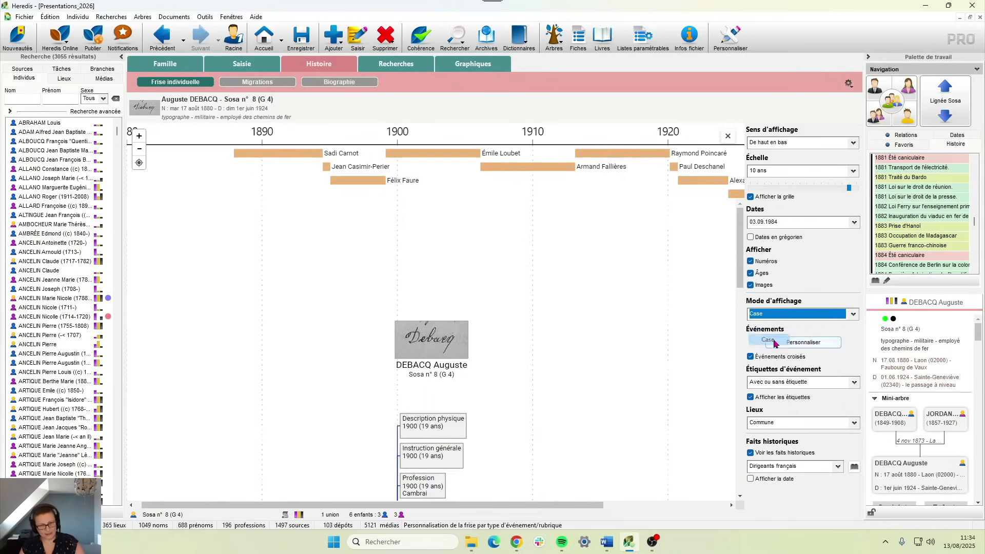
scroll(732, 347, down, 5)
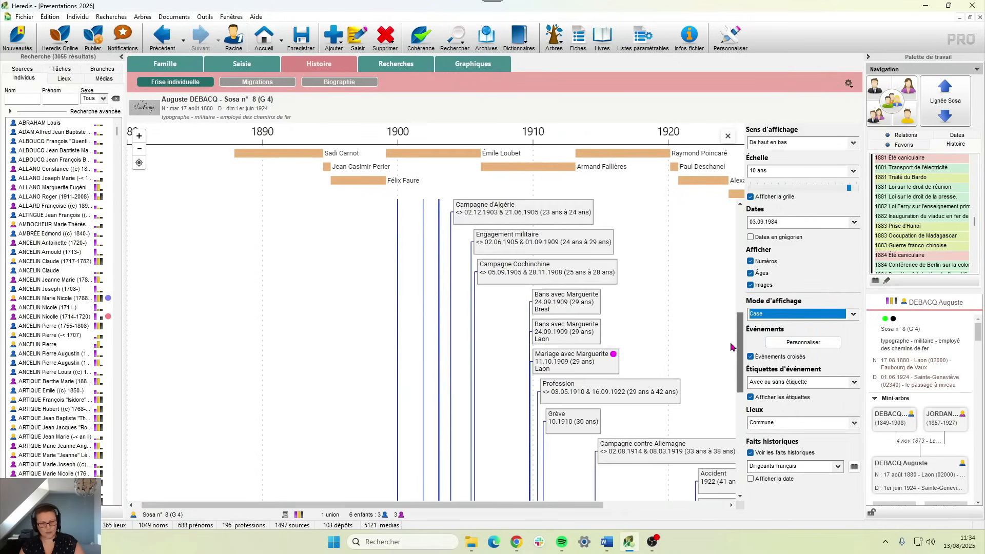
scroll(733, 347, down, 3)
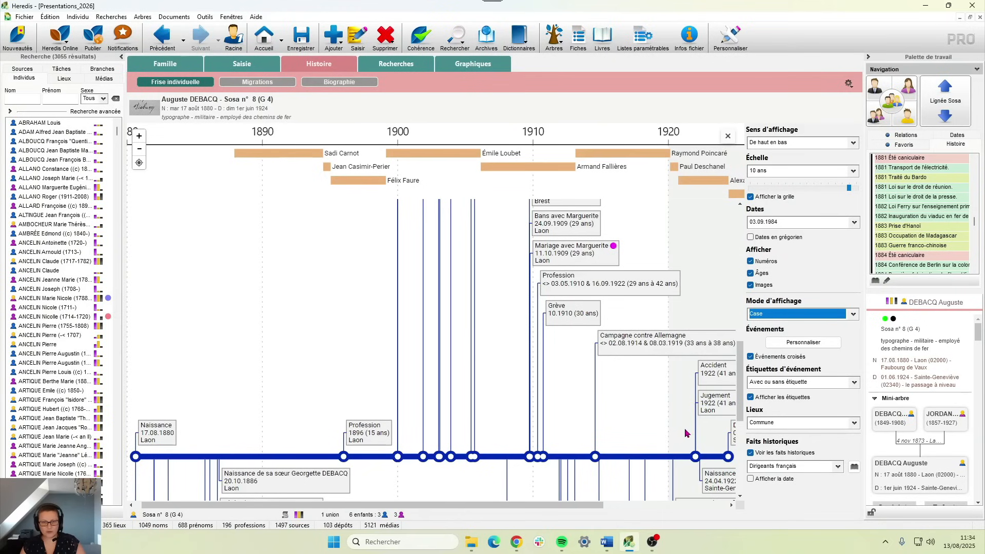
drag(676, 433, 558, 344)
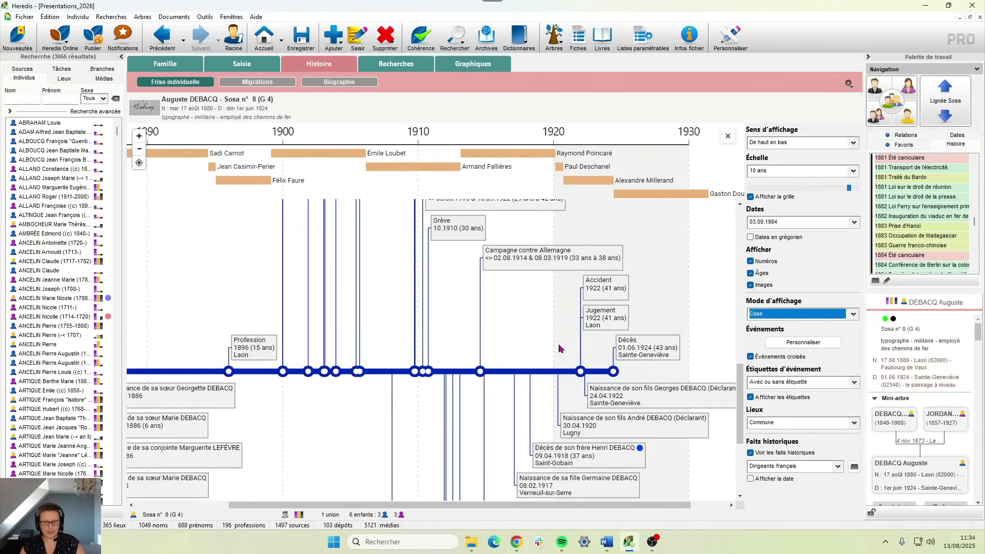
click(824, 345)
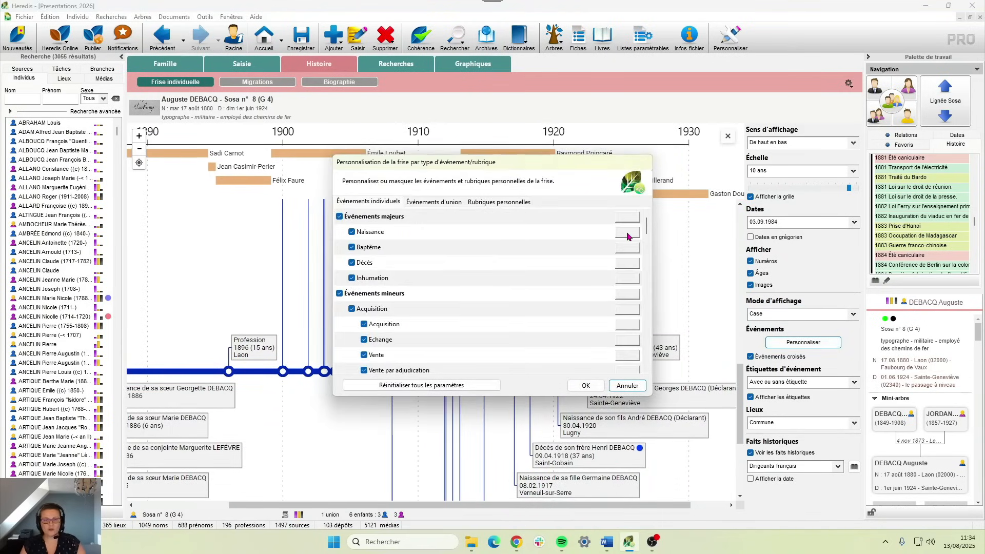
- Give Naissance events the yellow-green colour and apply it to the timeline
click(627, 236)
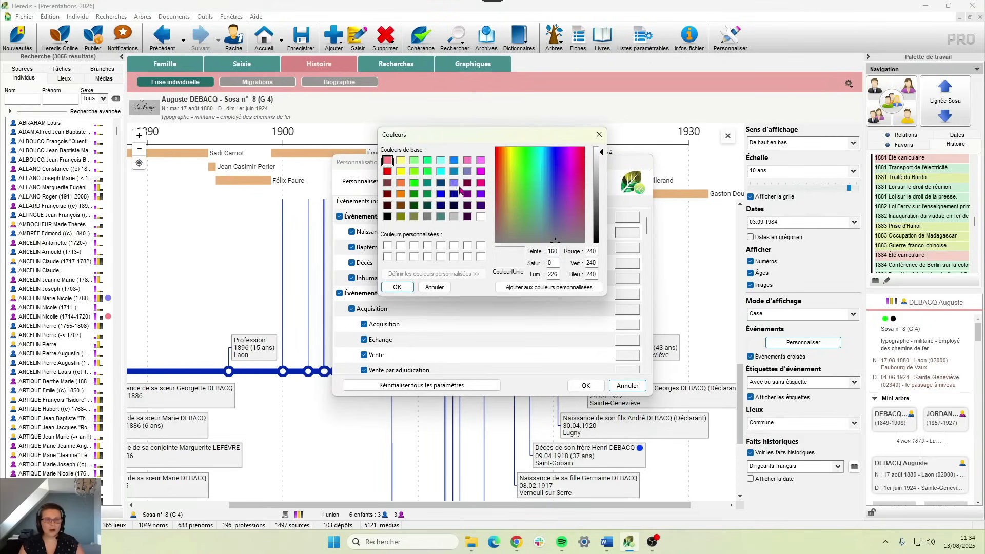
click(415, 171)
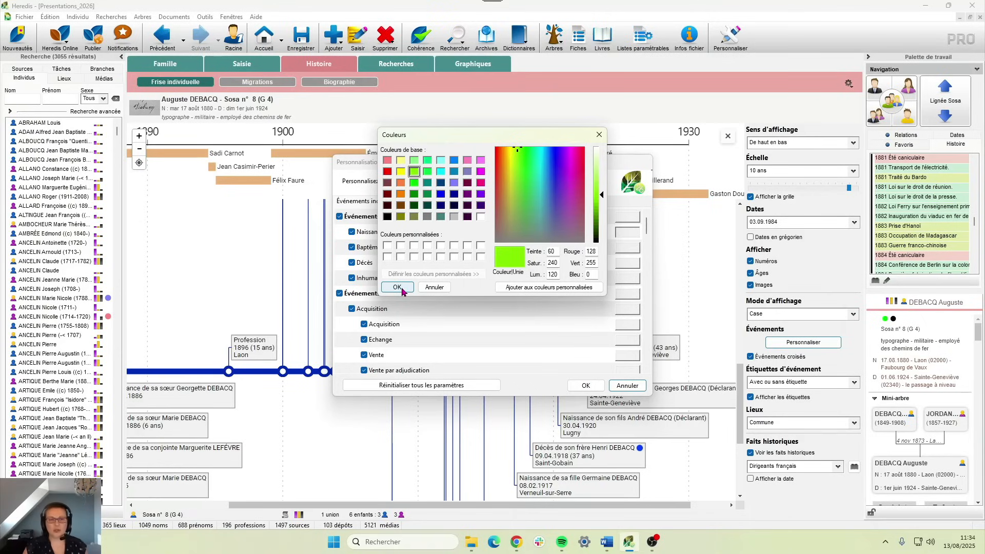
click(398, 287)
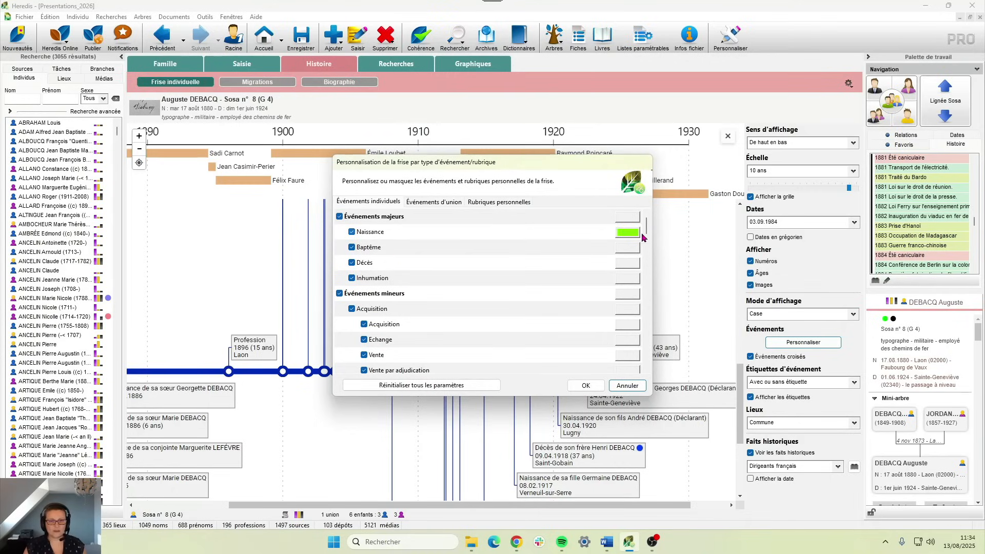
click(589, 385)
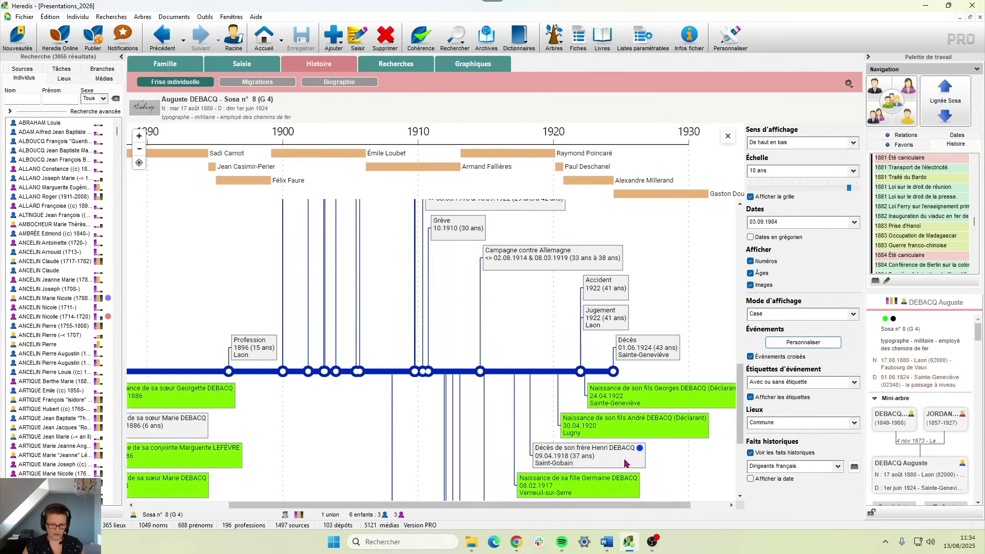
- View the sister's Naissance details, then reopen the event-type customisation
scroll(196, 395, left, 3)
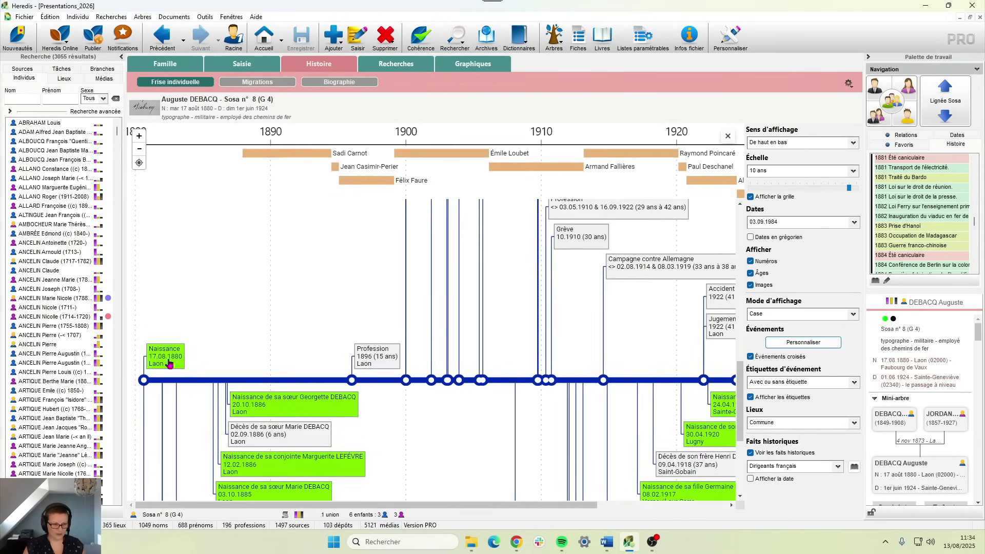
click(248, 403)
scroll(251, 359, down, 3)
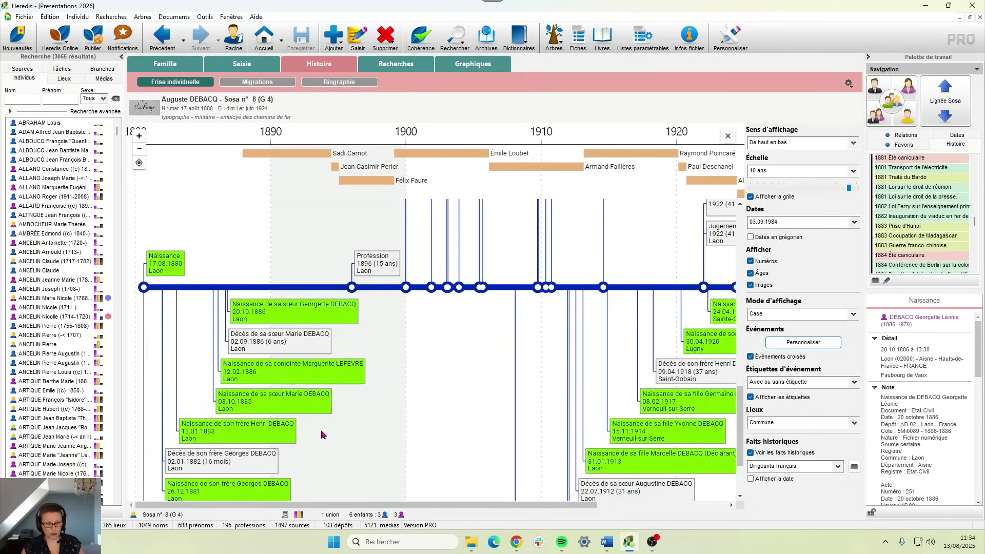
click(785, 342)
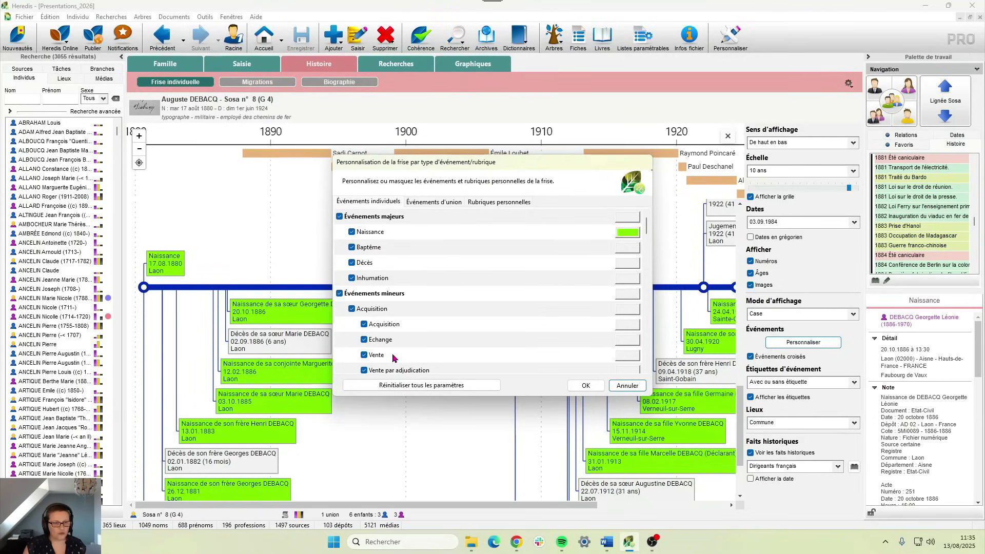
- Untick Acquisition and Acte notarié, leave Domicile unticked, and apply the changes
scroll(395, 357, down, 2)
scroll(366, 292, down, 4)
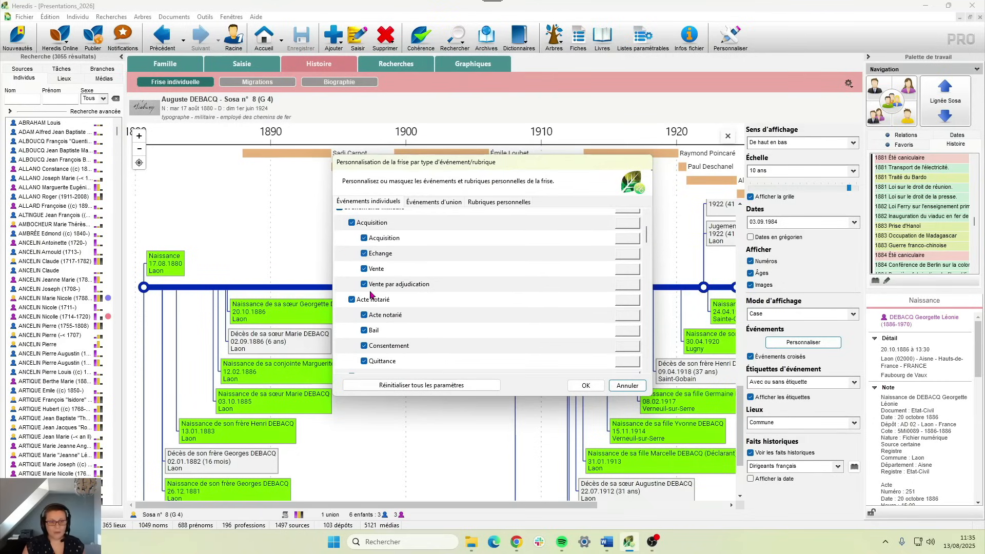
scroll(359, 282, up, 4)
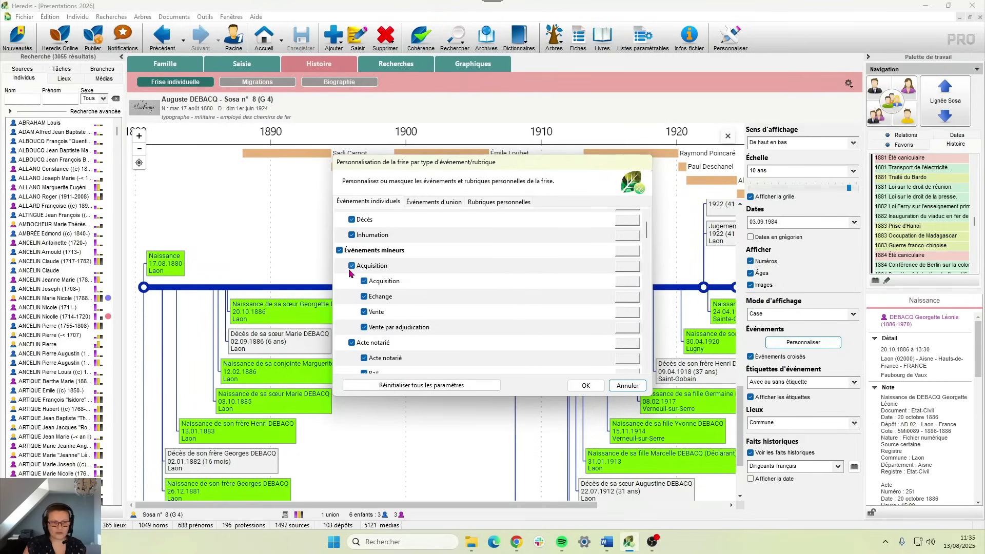
click(351, 266)
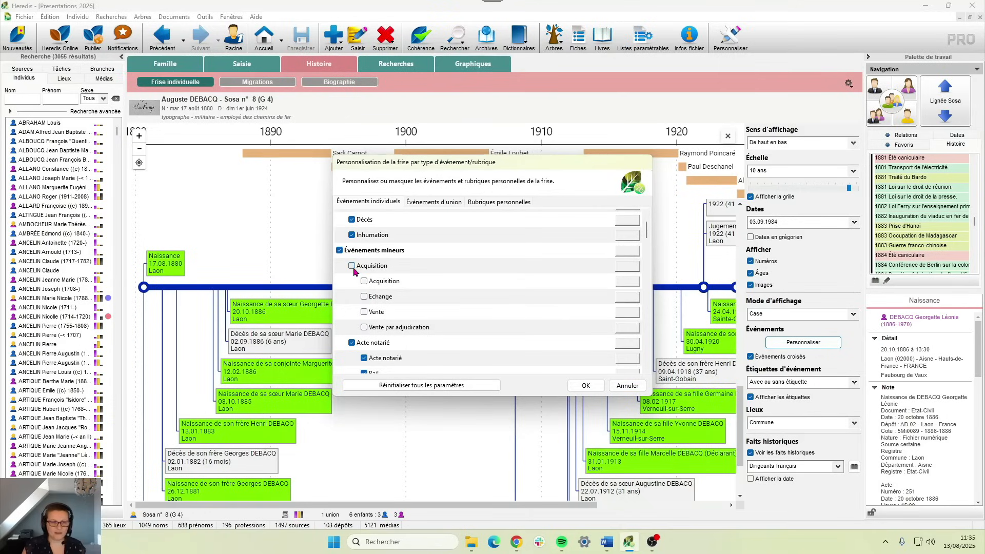
click(351, 342)
scroll(466, 336, down, 4)
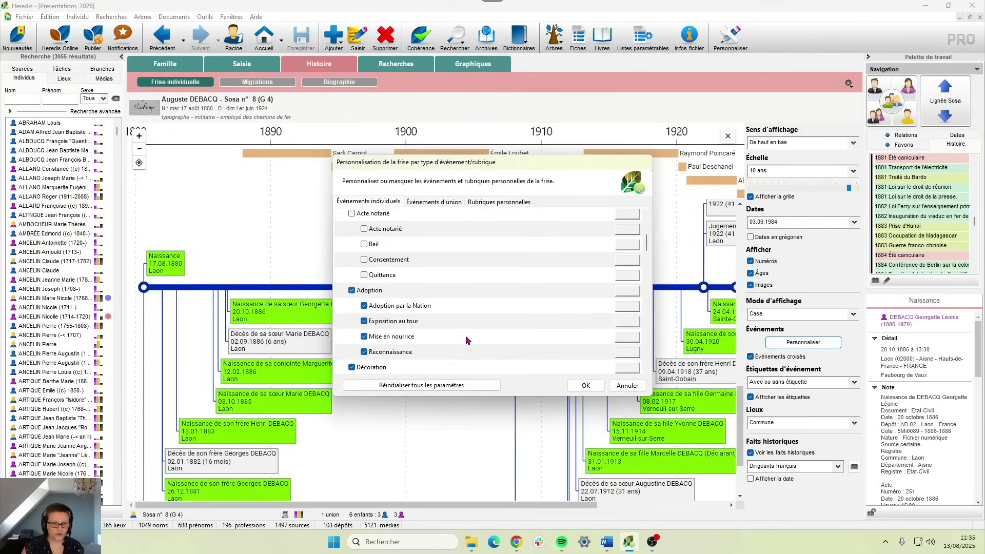
scroll(345, 323, down, 1)
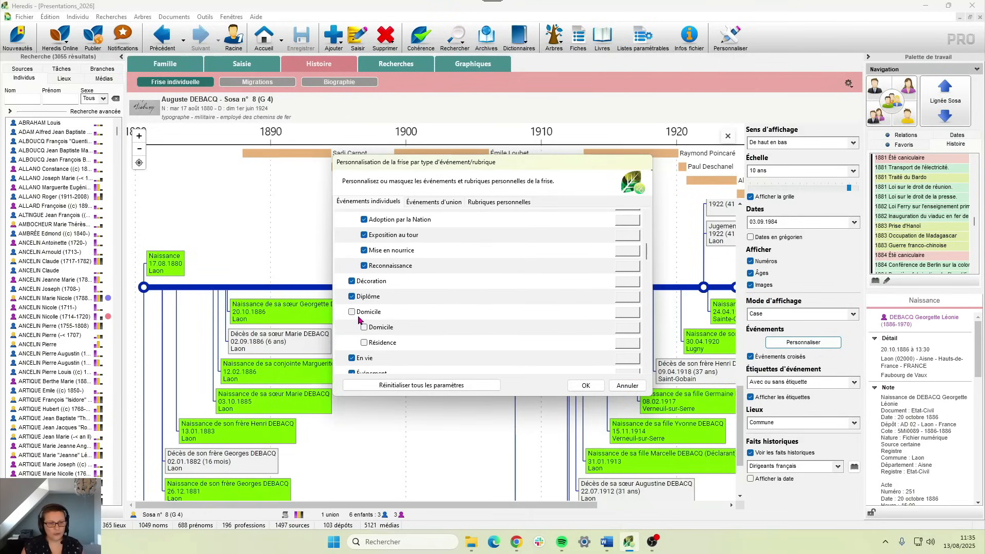
click(352, 313)
click(352, 313)
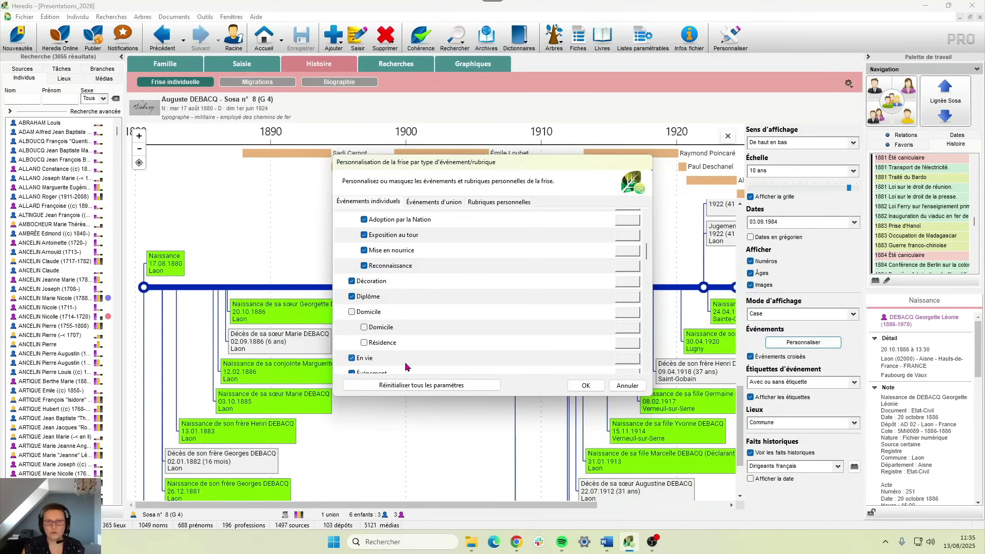
scroll(434, 347, down, 3)
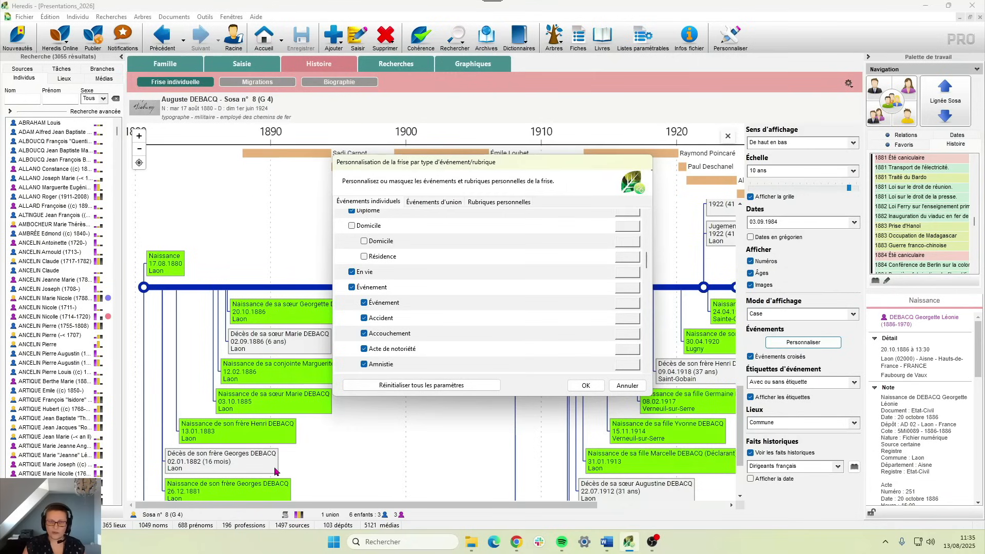
scroll(419, 332, up, 6)
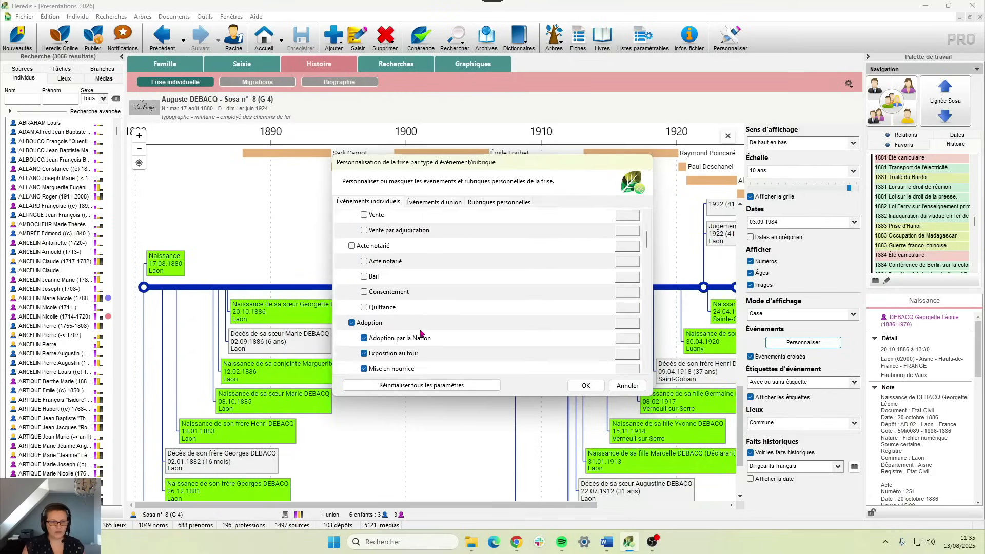
scroll(419, 332, up, 10)
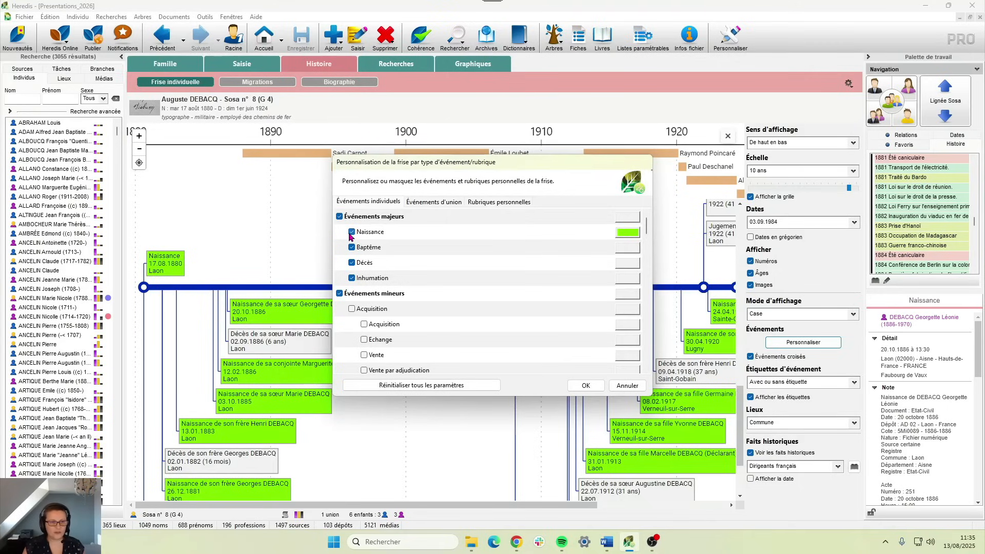
click(586, 385)
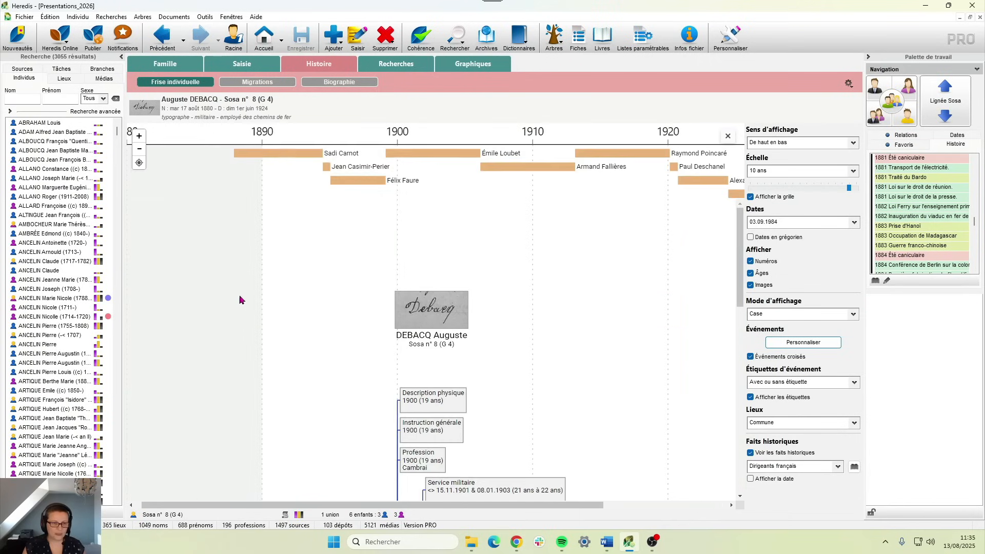
- Zoom out to show his 1880 birth through 1924 death beside the presidents
scroll(374, 424, down, 10)
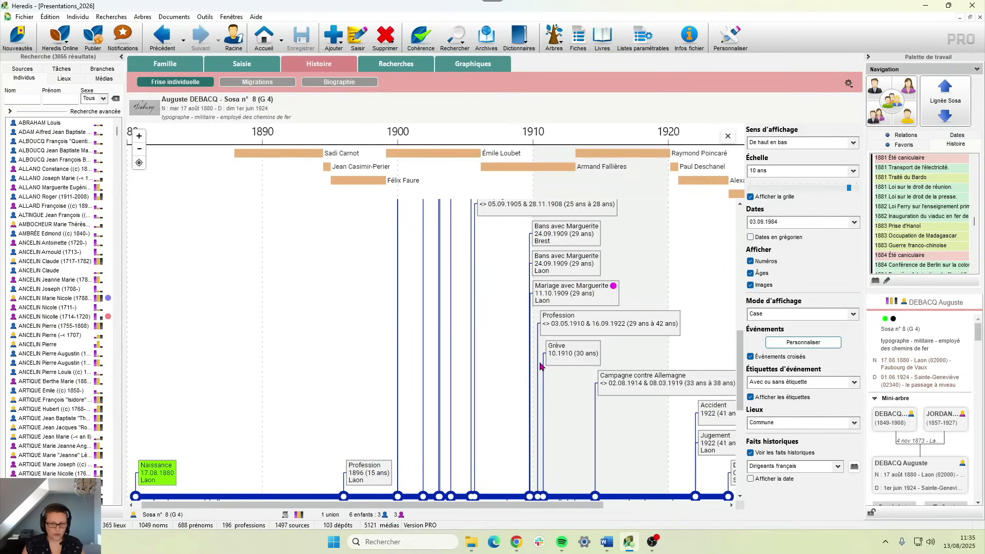
click(139, 150)
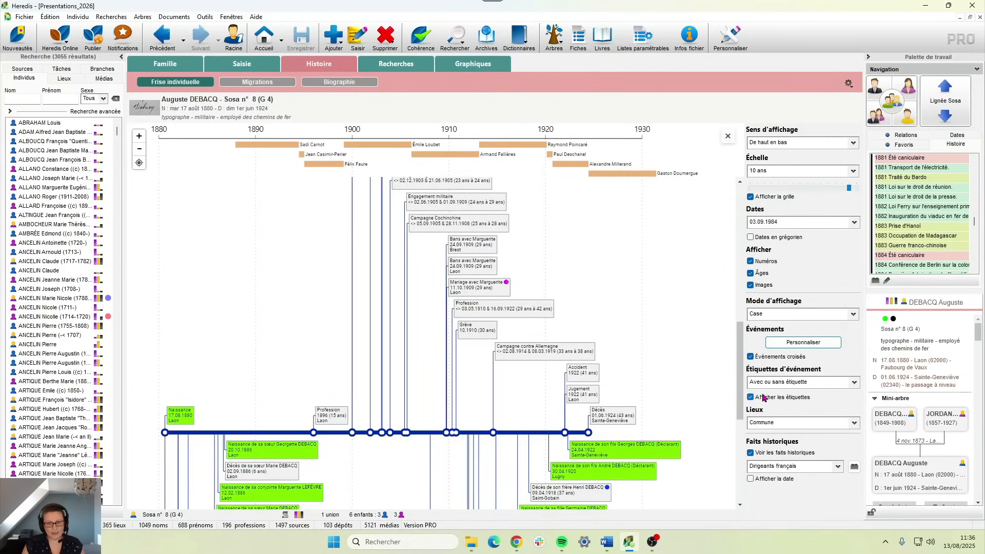
- Keep Afficher les étiquettes ticked, zoom back in, and scroll up to the family events
click(751, 398)
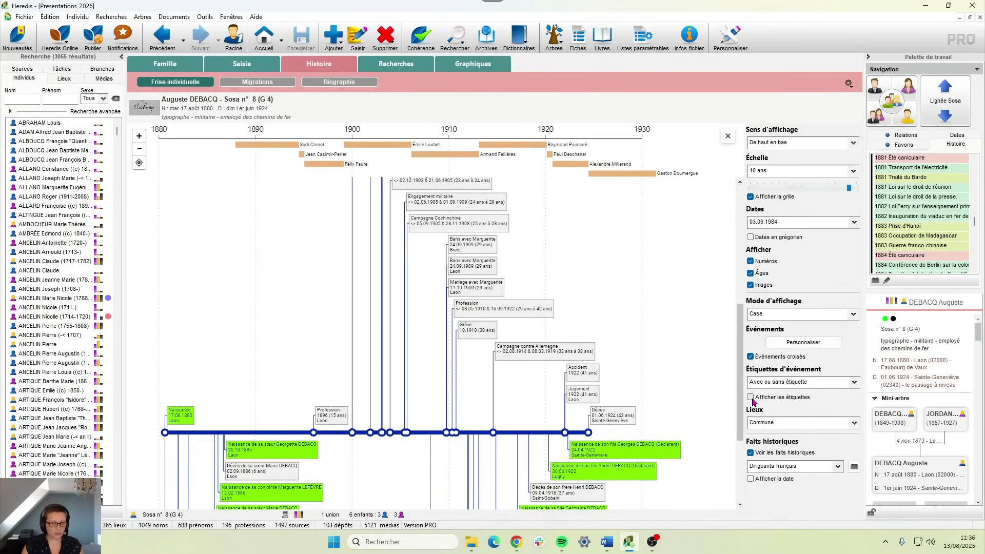
click(751, 398)
scroll(595, 499, down, 3)
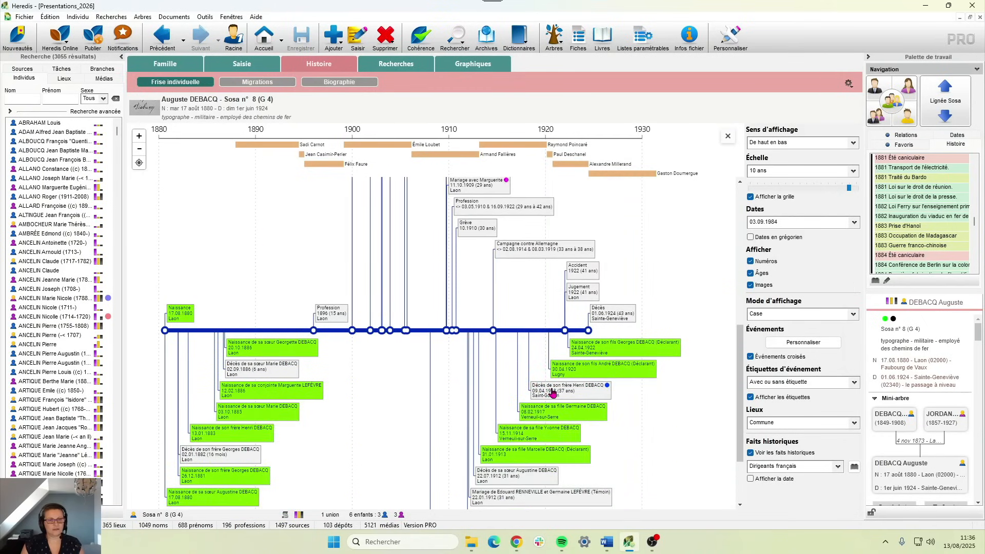
click(139, 136)
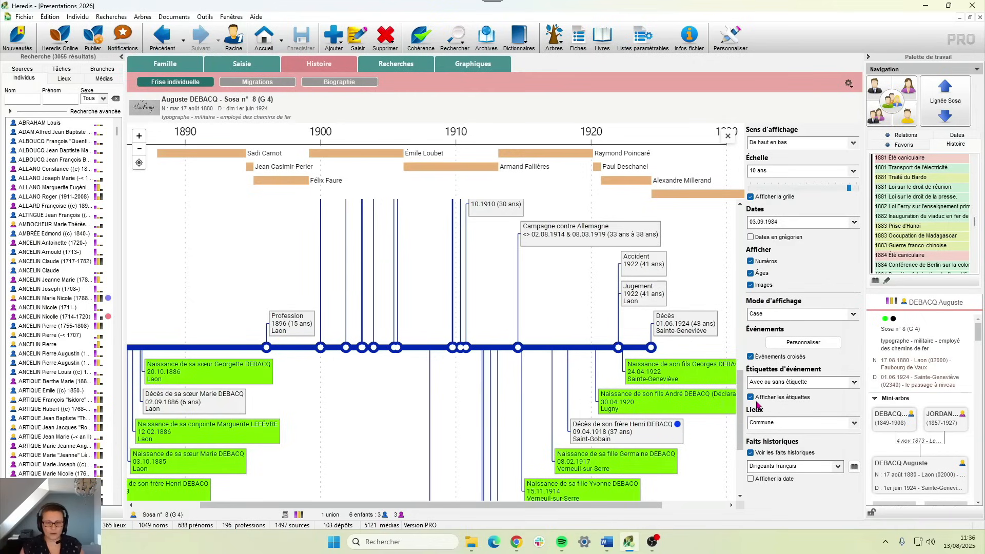
drag(740, 405, 711, 414)
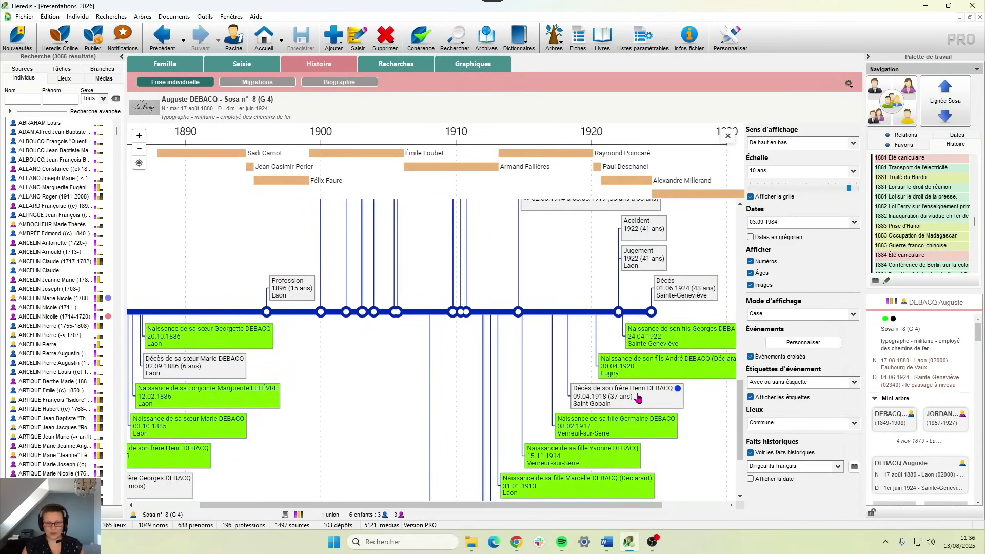
click(796, 382)
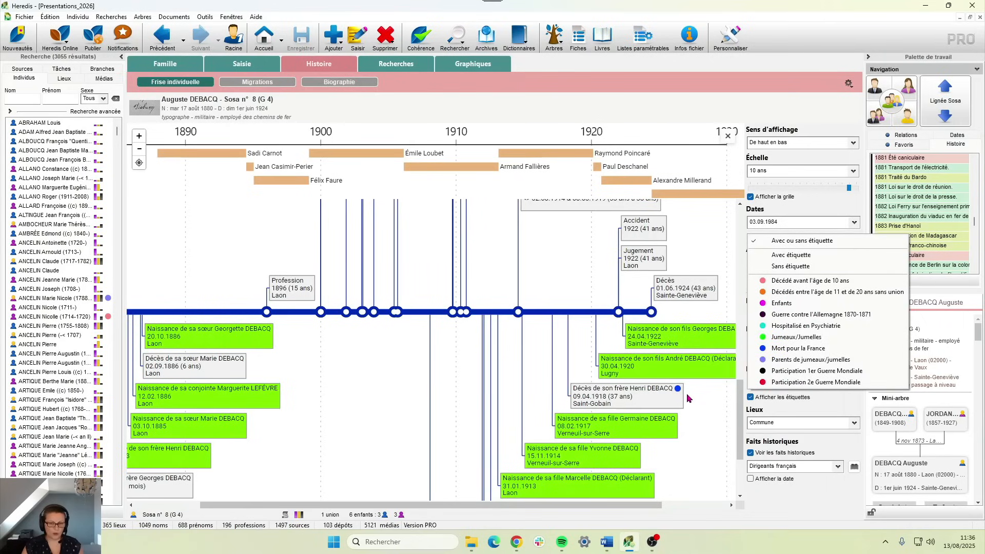
click(779, 349)
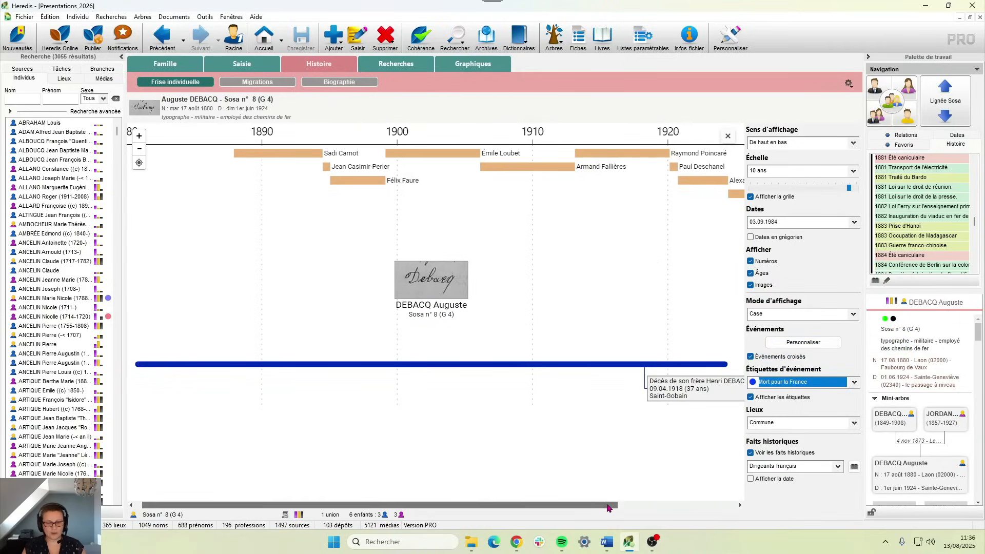
drag(607, 508, 657, 508)
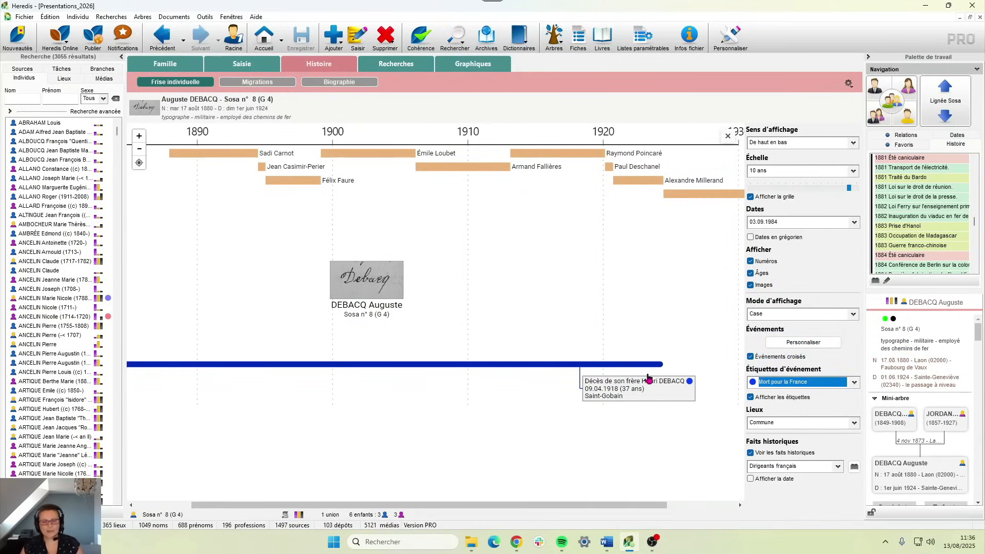
click(803, 382)
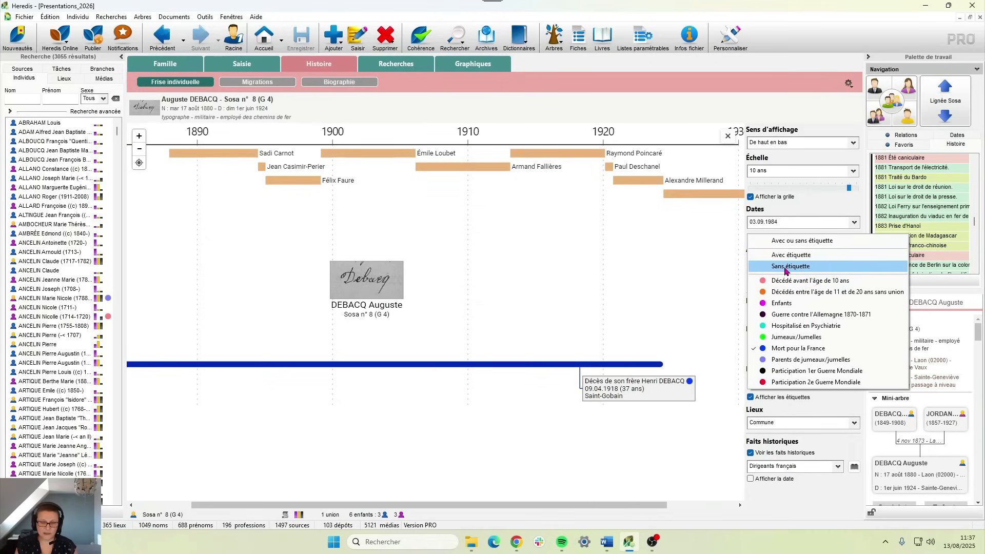
click(788, 241)
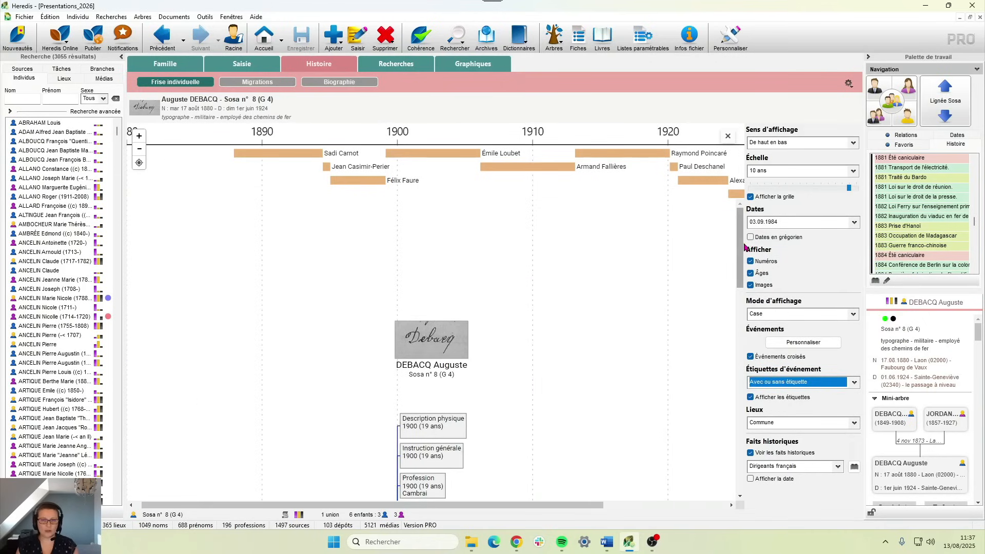
drag(740, 247, 725, 368)
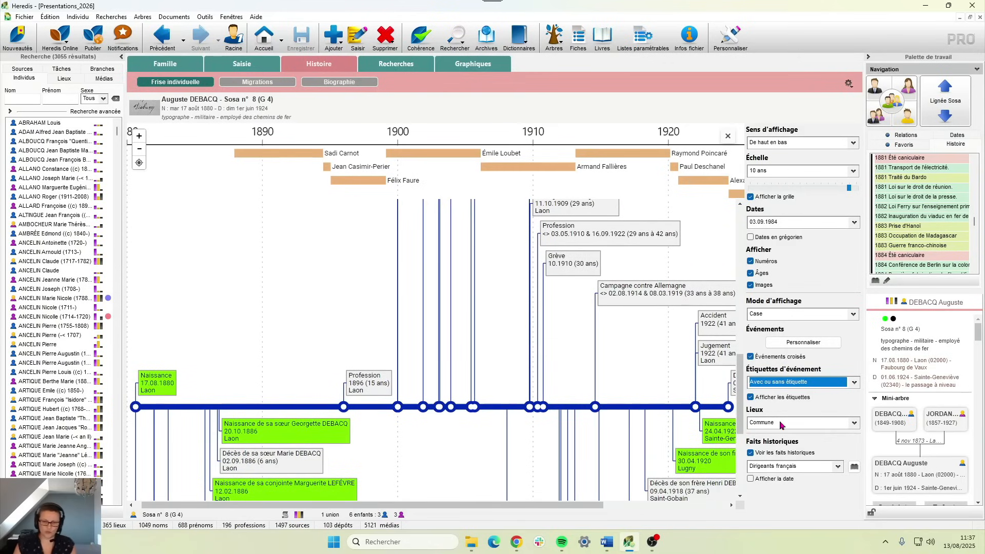
drag(587, 504, 668, 515)
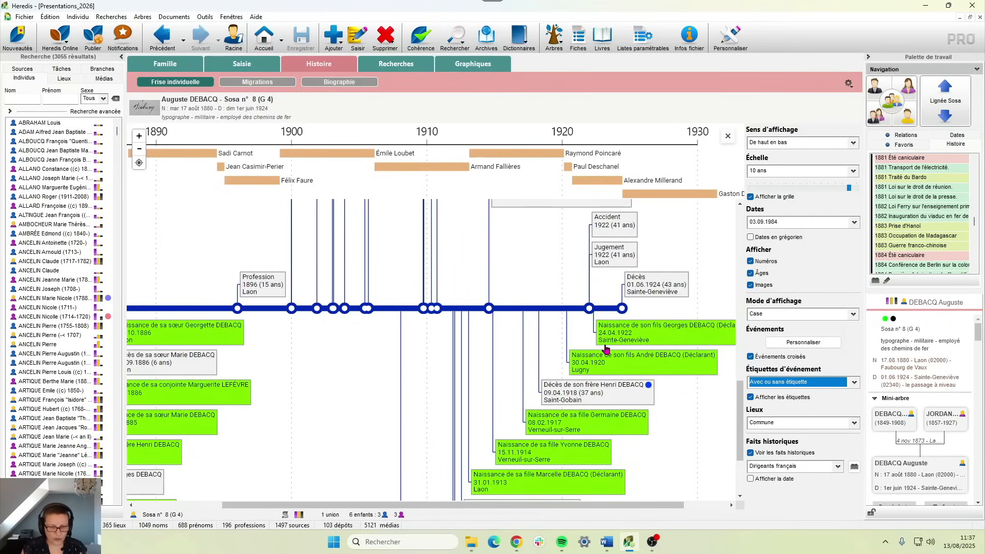
- Set Lieux to 'Lieu complet' and keep the 03.09.1984 date format
click(812, 419)
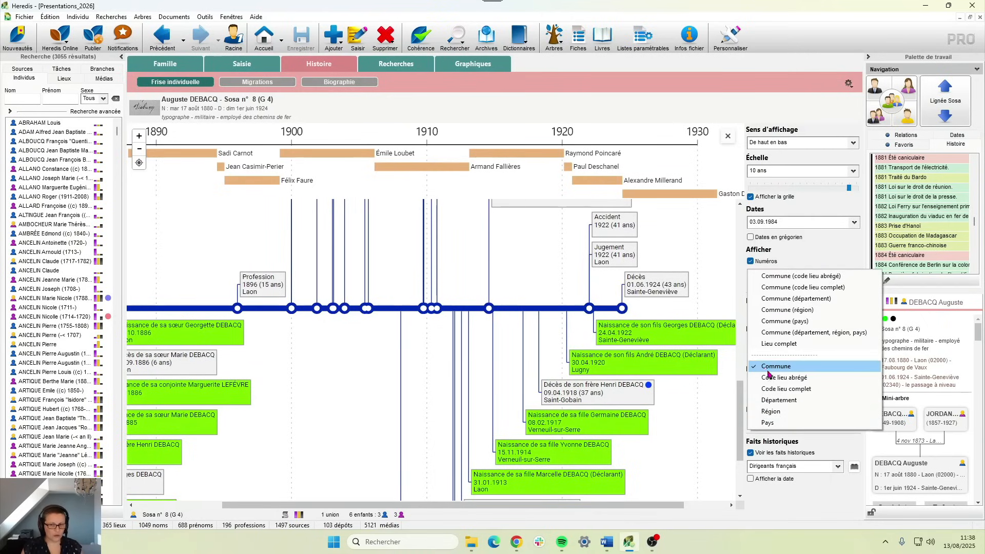
click(801, 345)
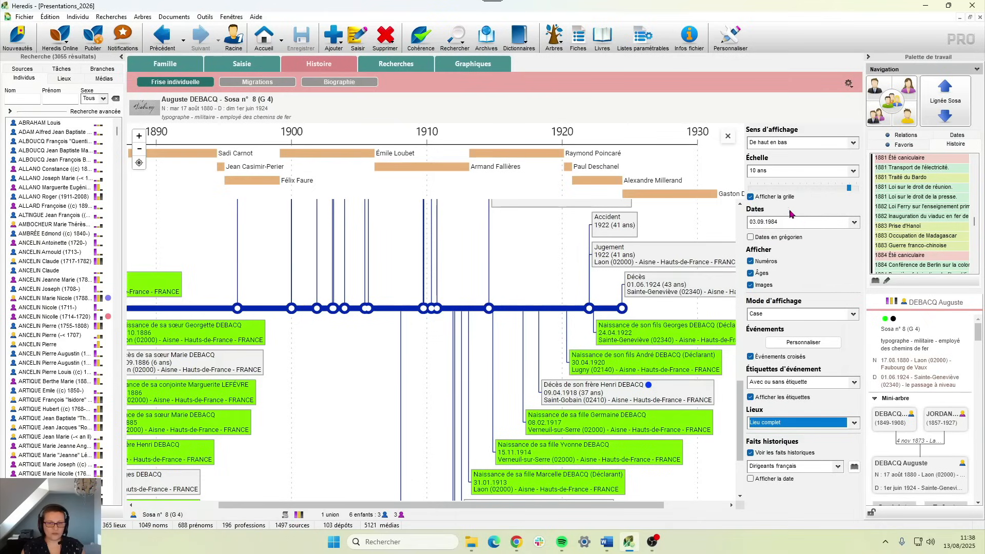
click(763, 223)
click(775, 223)
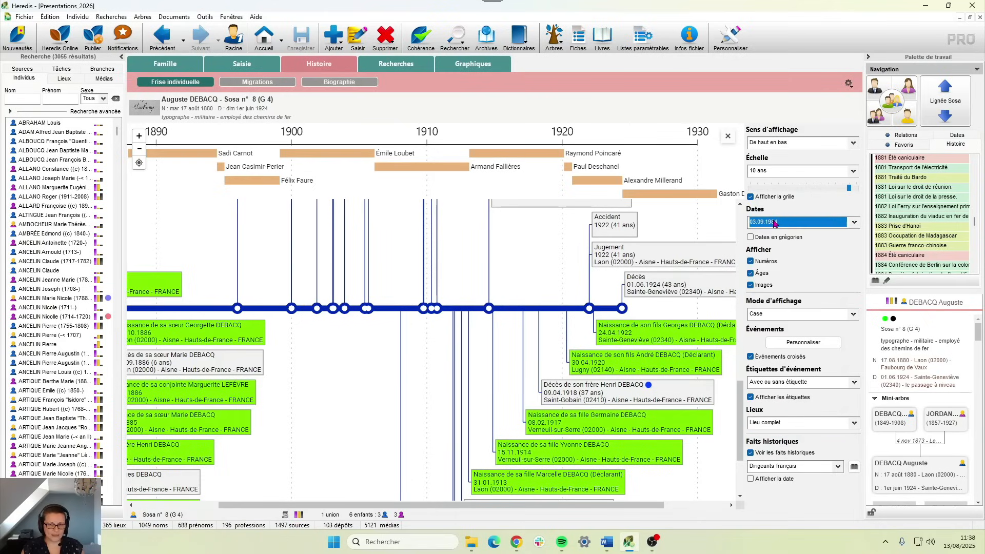
click(774, 223)
click(835, 517)
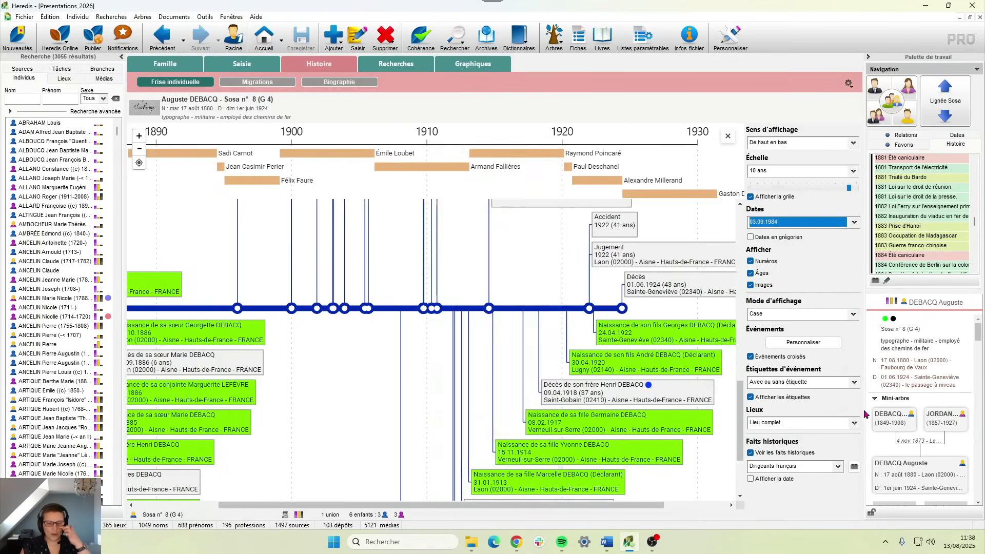
- Tick 'Afficher la date' for historical facts and untick 'Événements croisés'
click(751, 480)
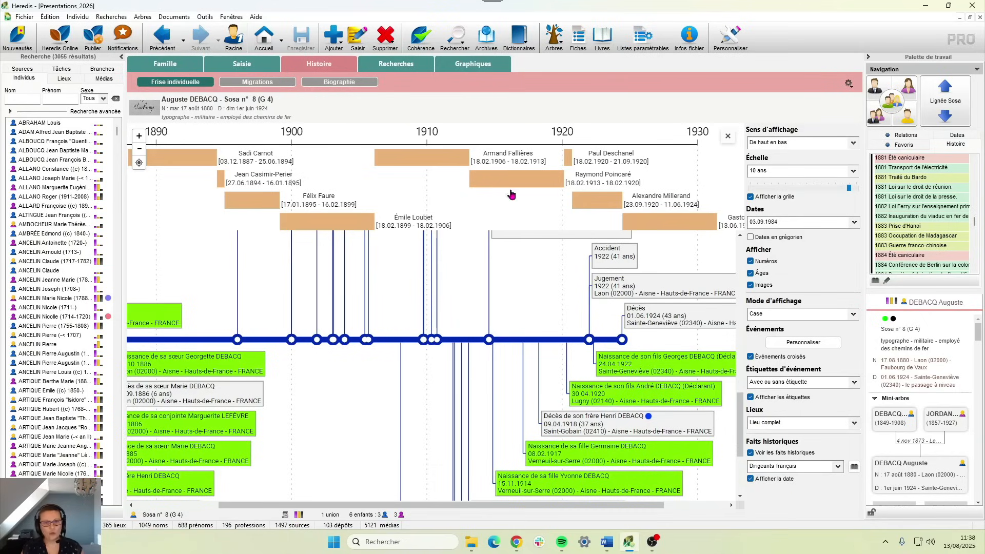
scroll(516, 236, down, 1)
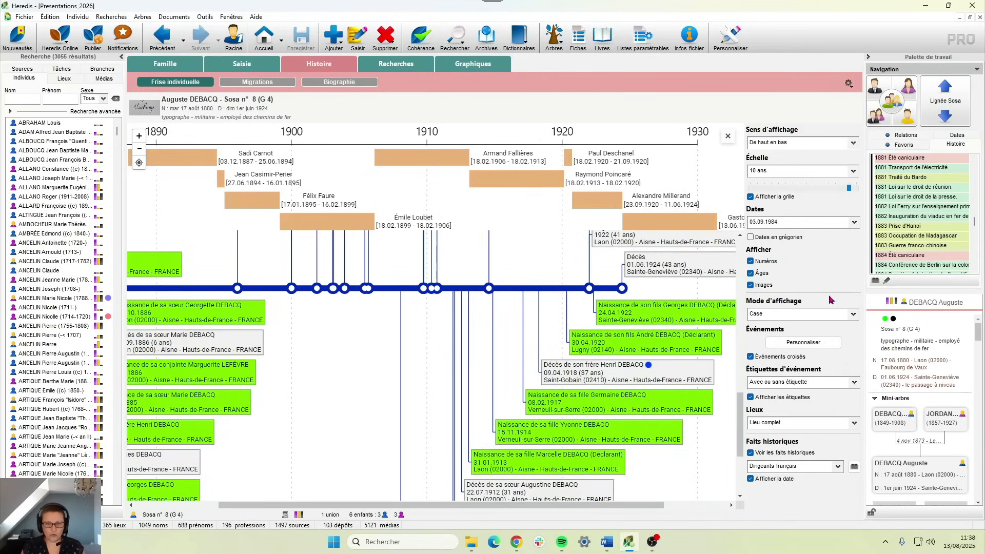
click(793, 225)
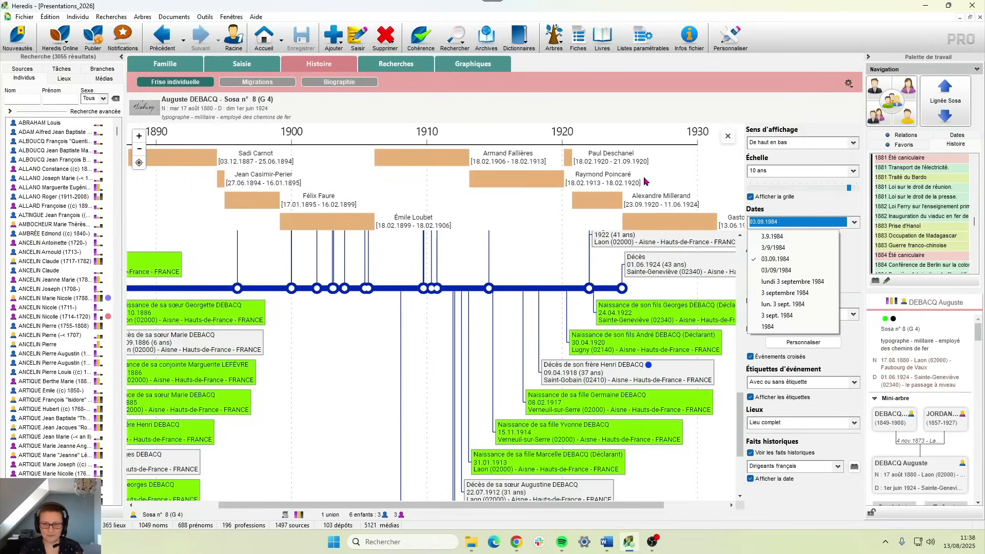
click(831, 369)
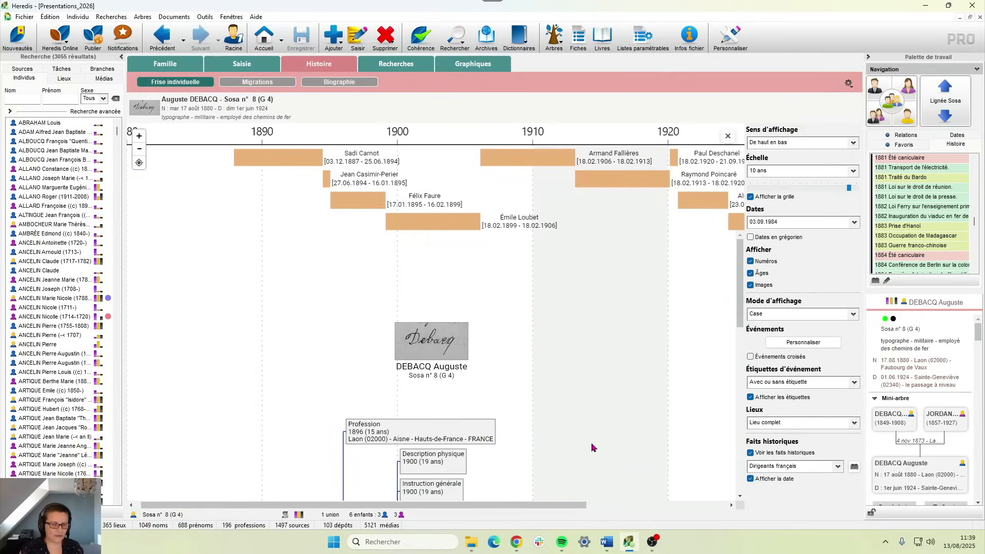
scroll(591, 447, down, 5)
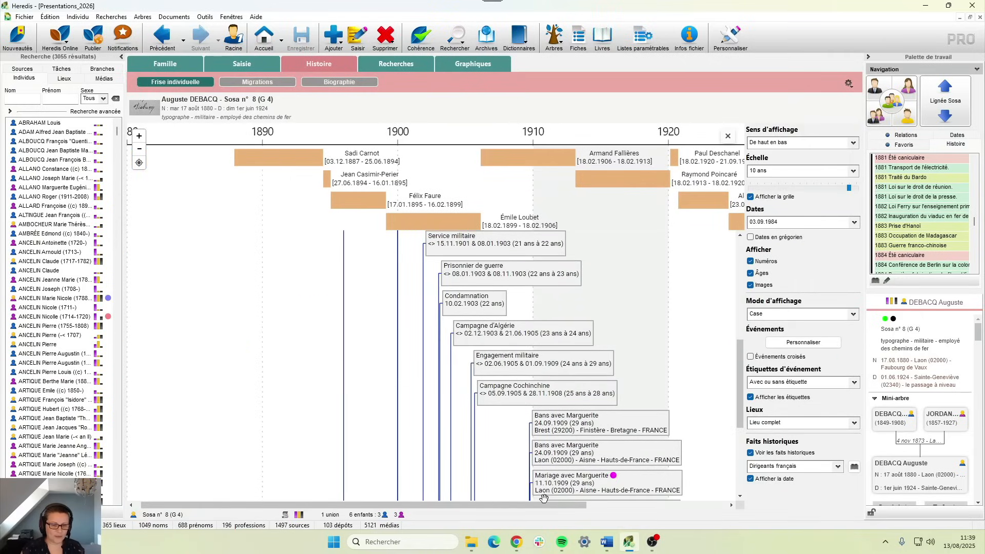
drag(544, 504, 585, 505)
scroll(542, 477, down, 4)
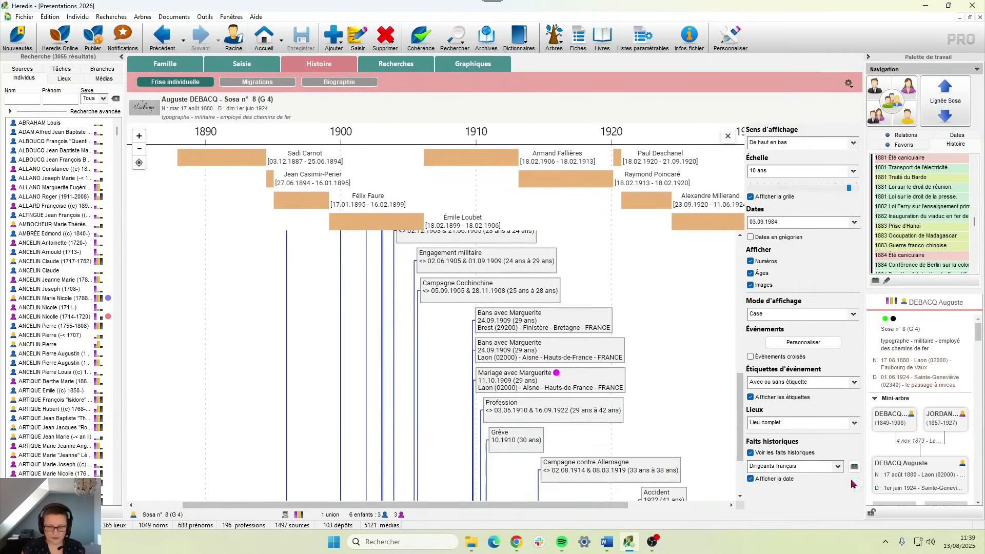
click(783, 466)
- Show 'Première Guerre mondiale' battles on the timeline, zoomed in and panned toward 1914–1919
click(769, 456)
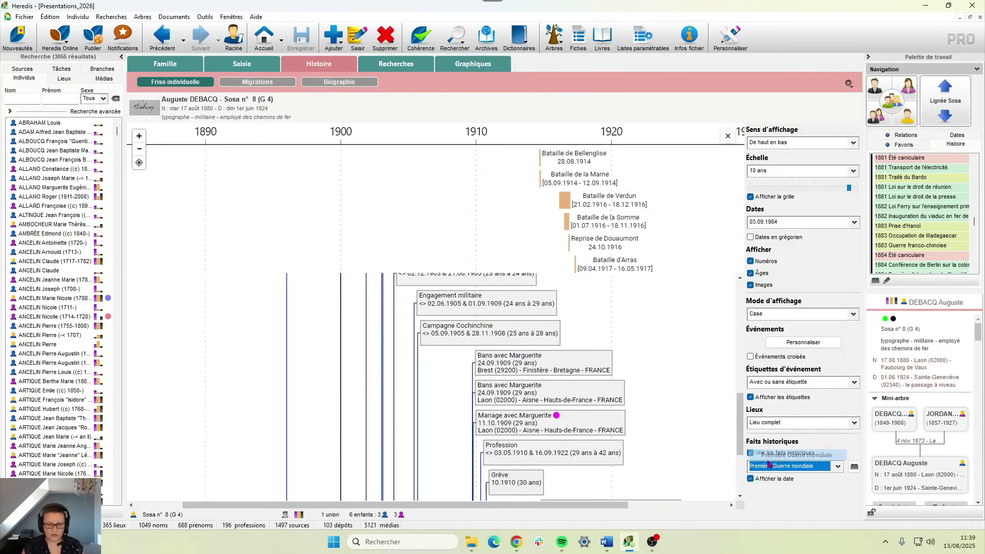
scroll(554, 407, down, 2)
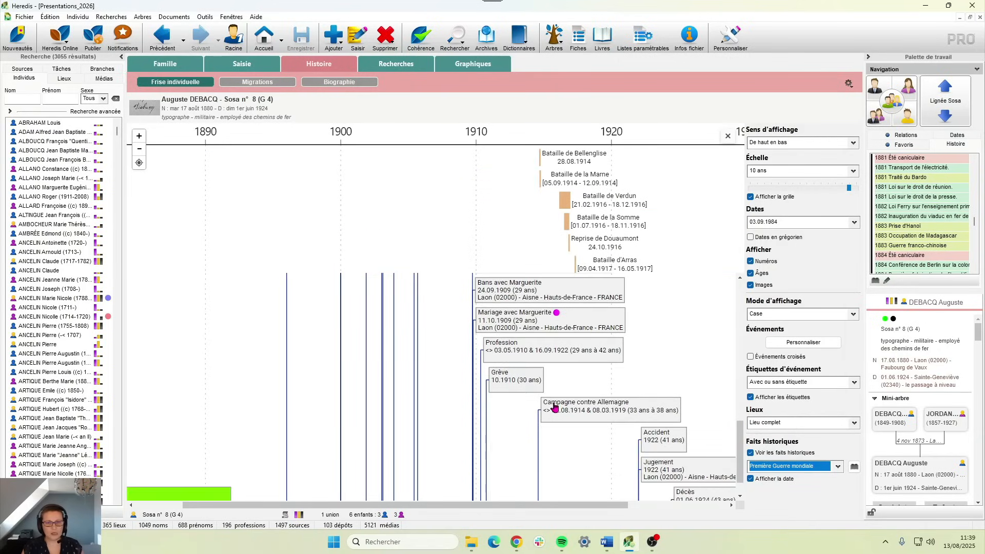
scroll(554, 408, down, 1)
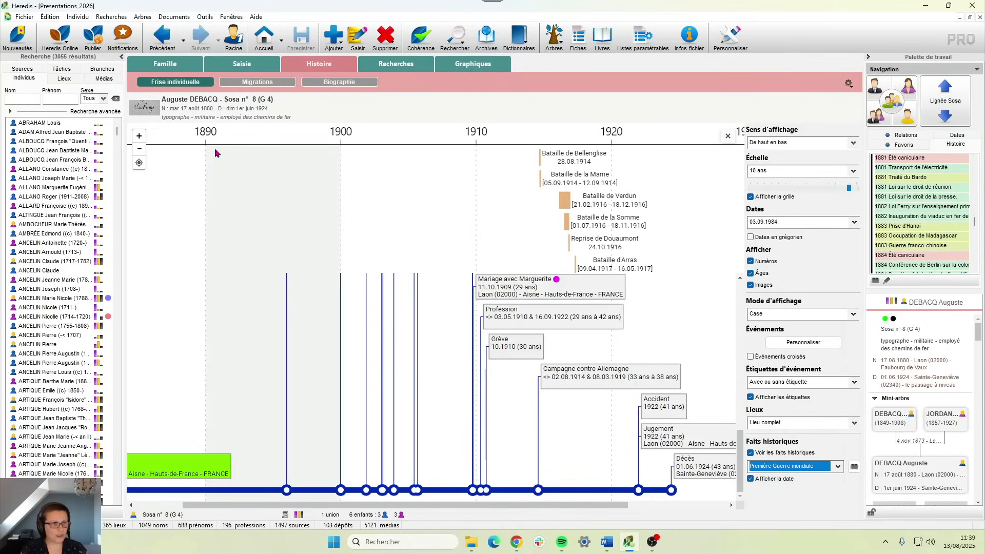
click(140, 136)
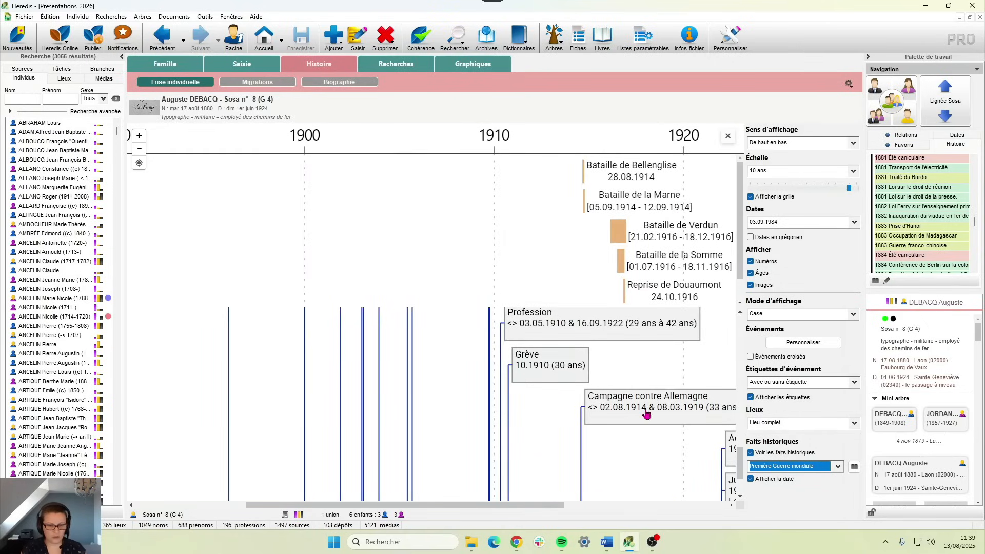
drag(544, 494, 397, 490)
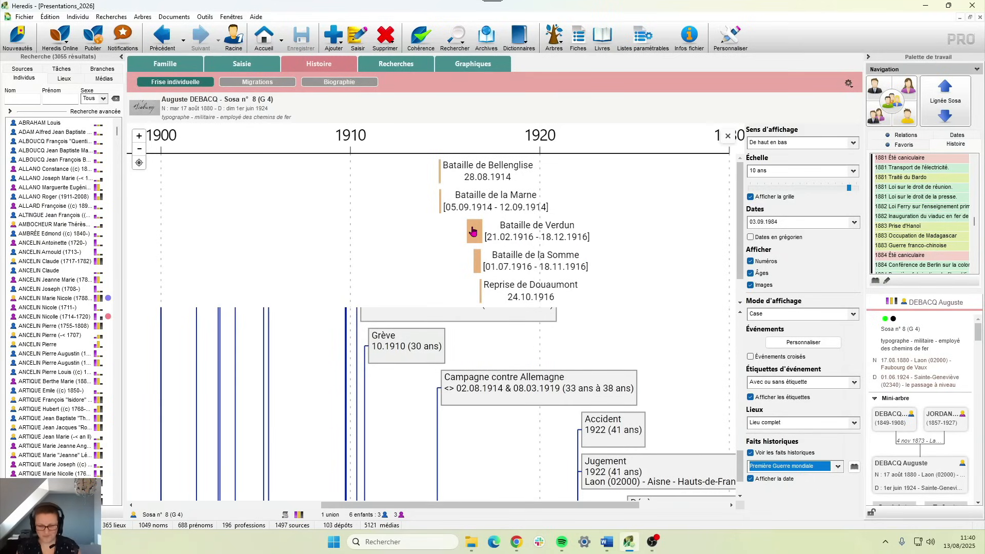
scroll(606, 437, down, 2)
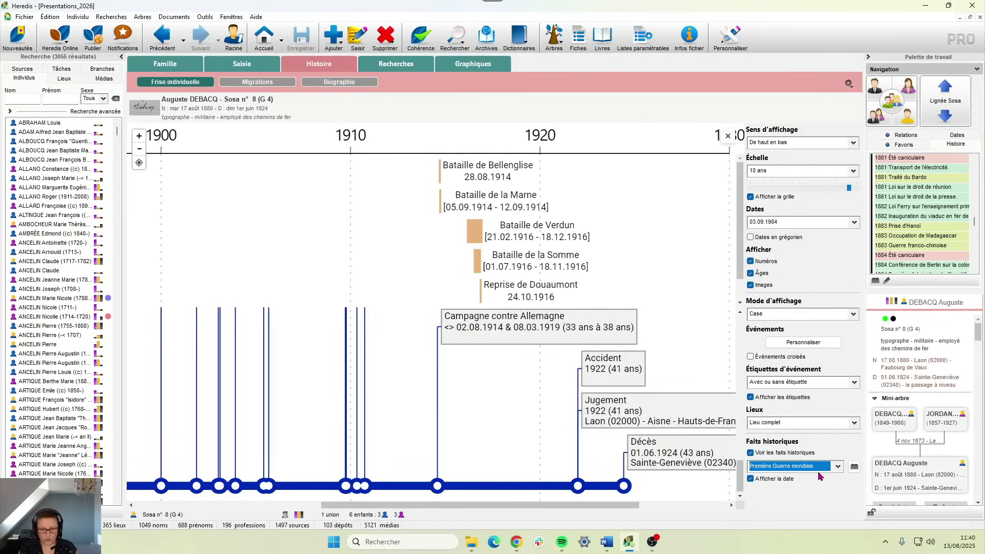
- Set historical facts back to 'Dirigeants français', then briefly switch windows and check the gear menu
click(829, 467)
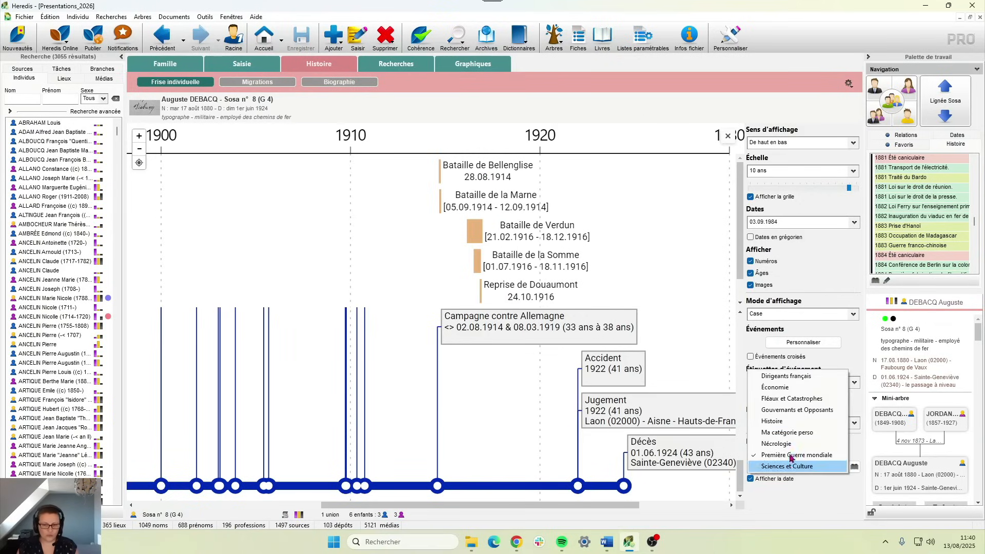
click(781, 377)
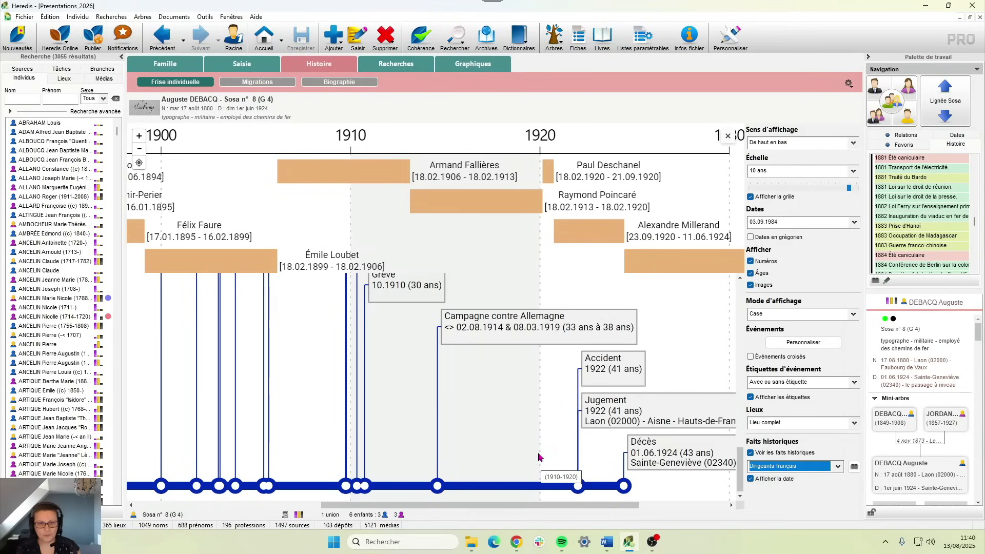
key(alt+Tab)
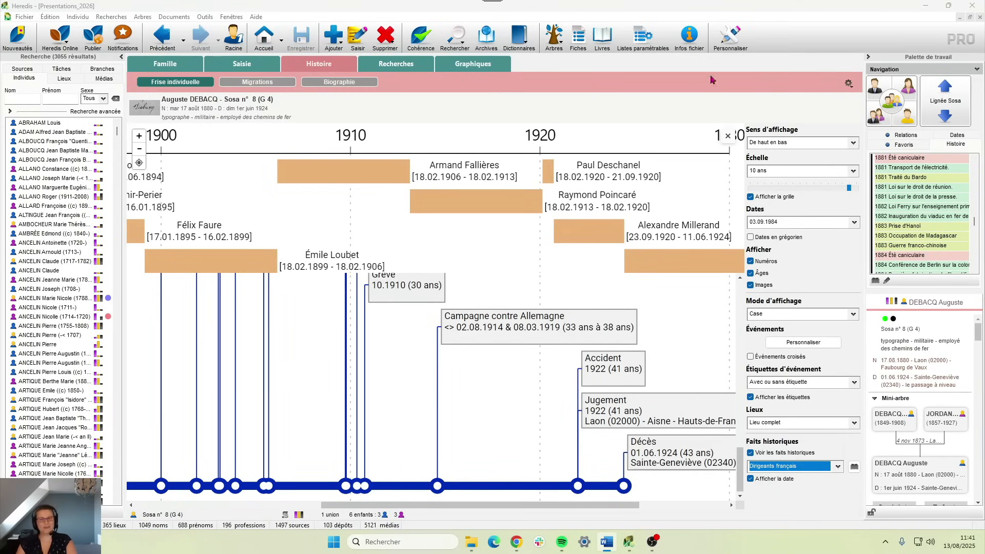
click(849, 85)
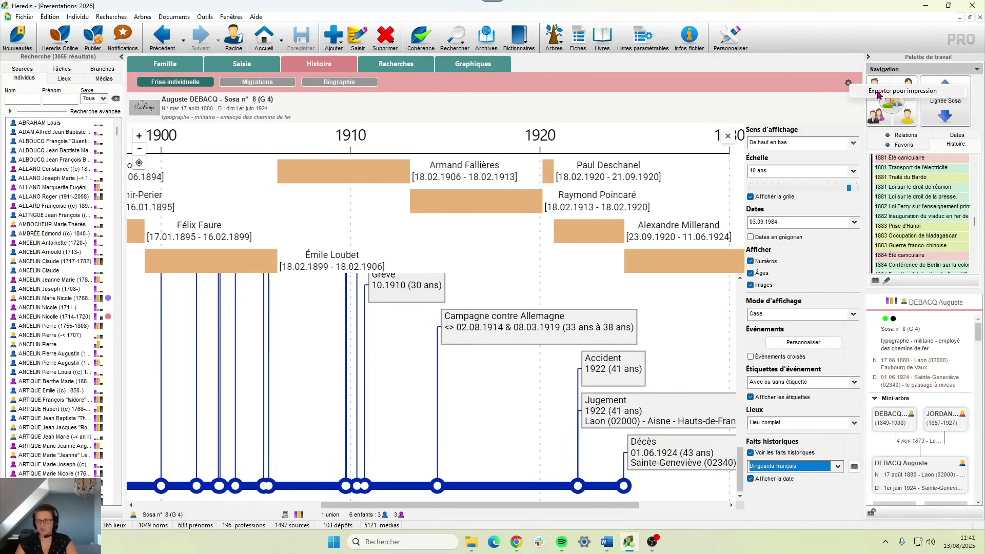
click(949, 91)
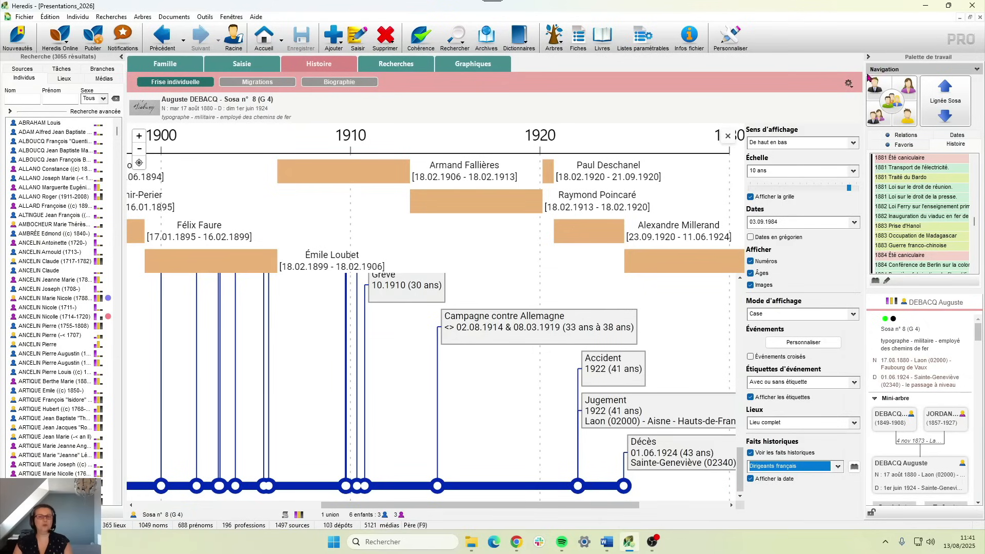
key(alt+Tab)
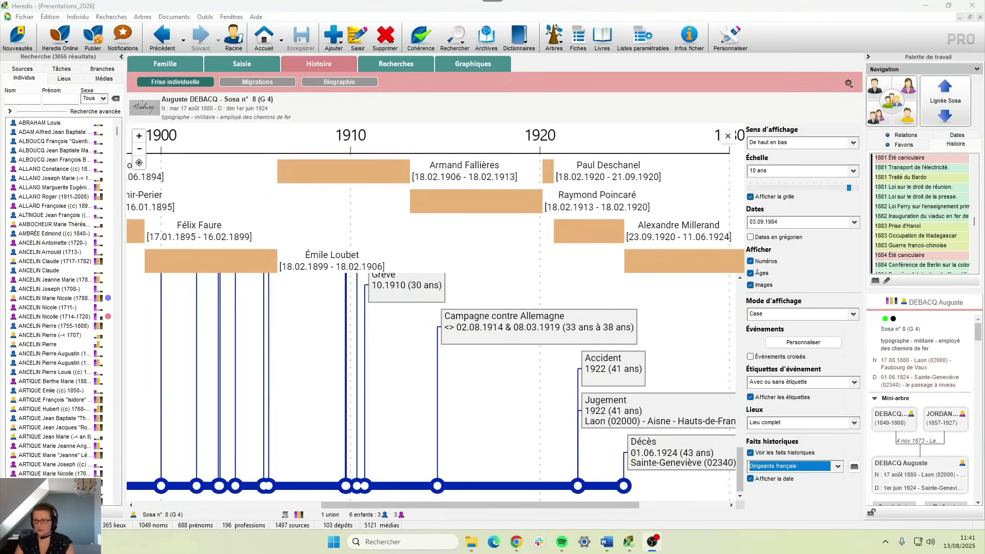
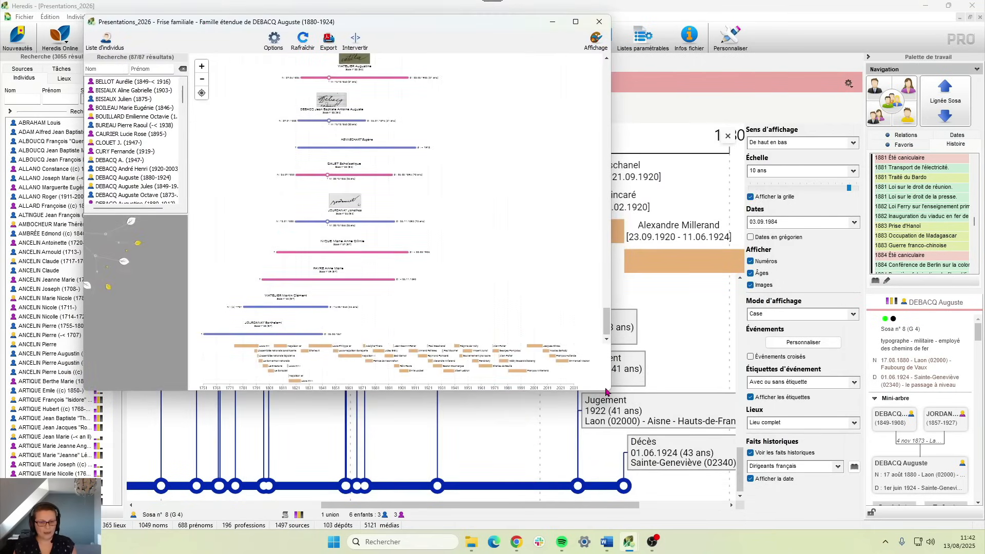
- Enlarge the Frise familiale window by dragging its corner, then maximize it
drag(610, 392, 785, 527)
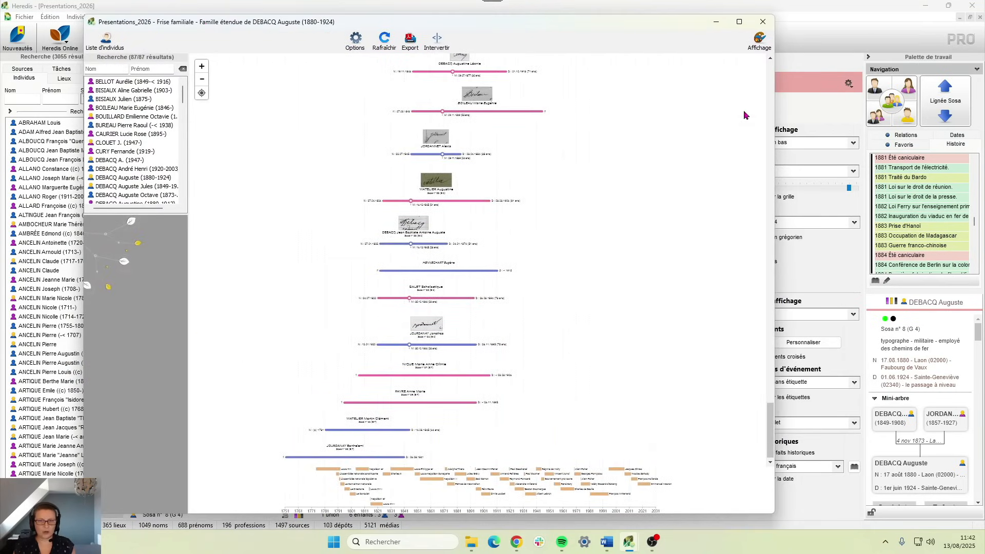
click(754, 22)
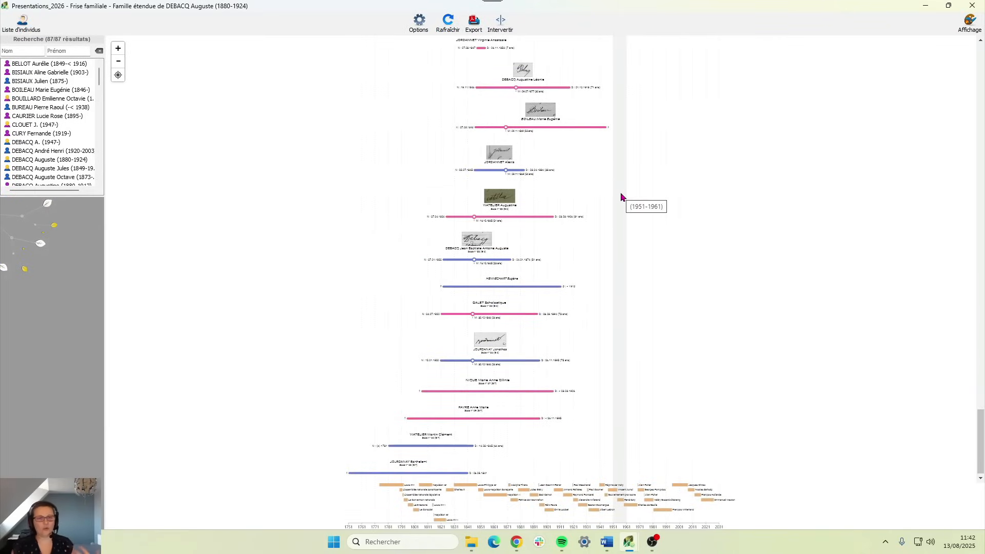
- In Affichage, try Lien familial grouping, then set Groupement to Nom
click(965, 24)
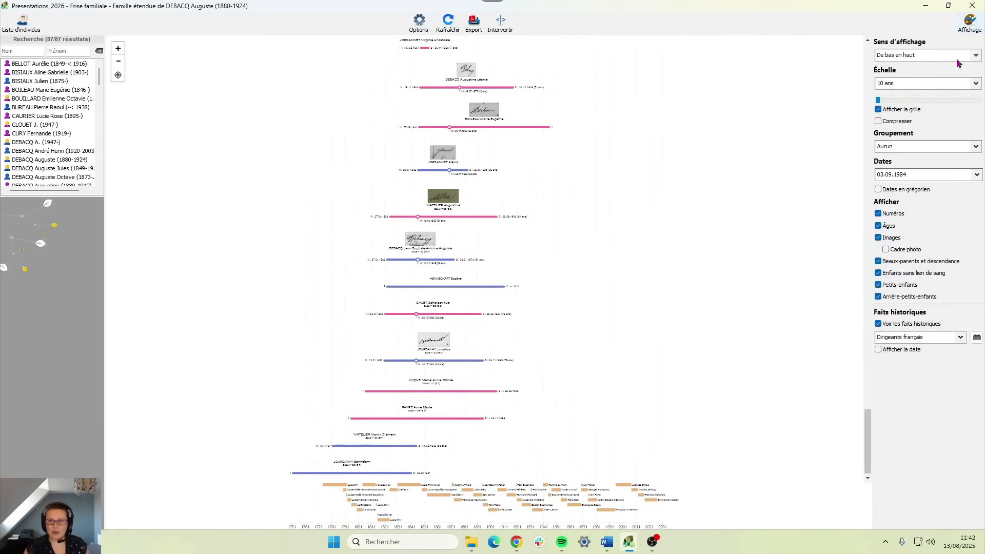
click(907, 149)
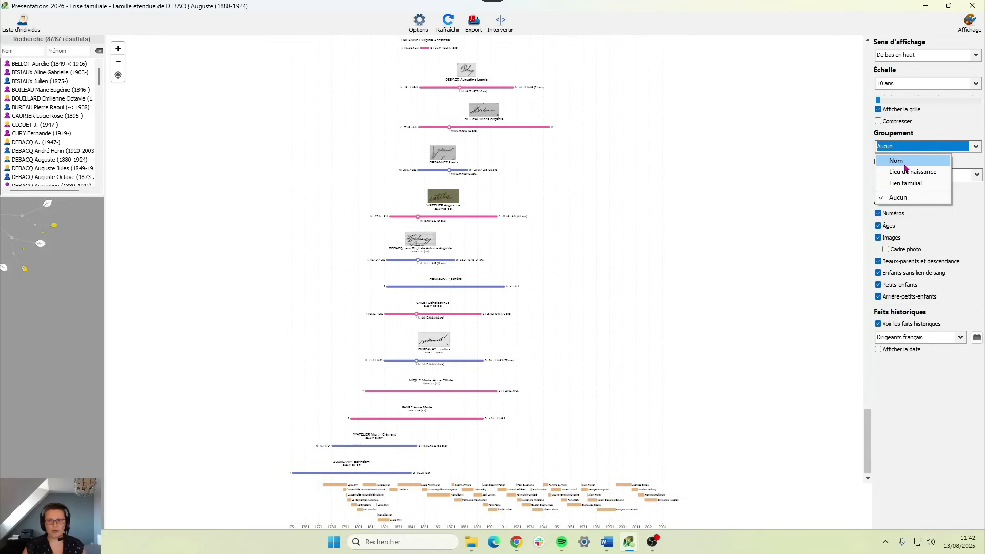
click(904, 183)
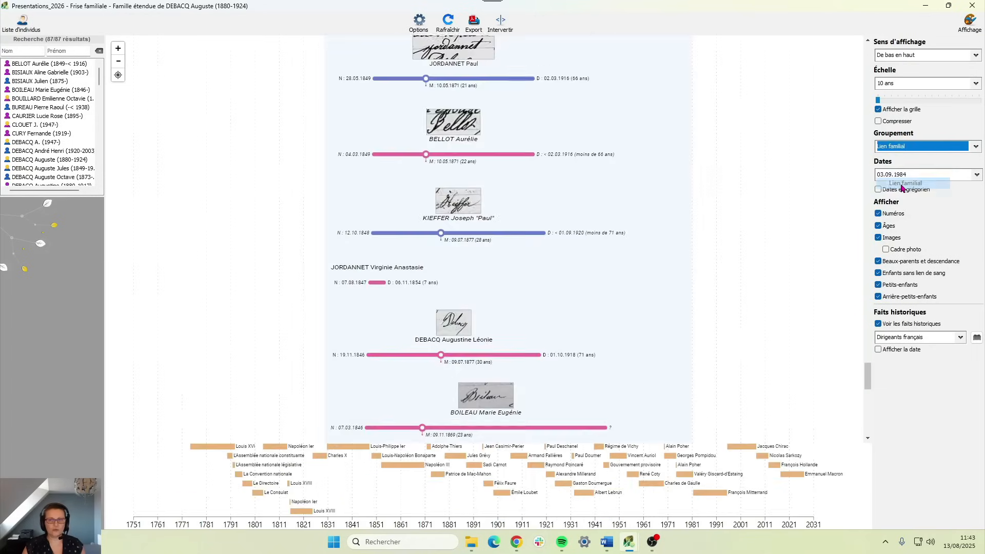
click(897, 150)
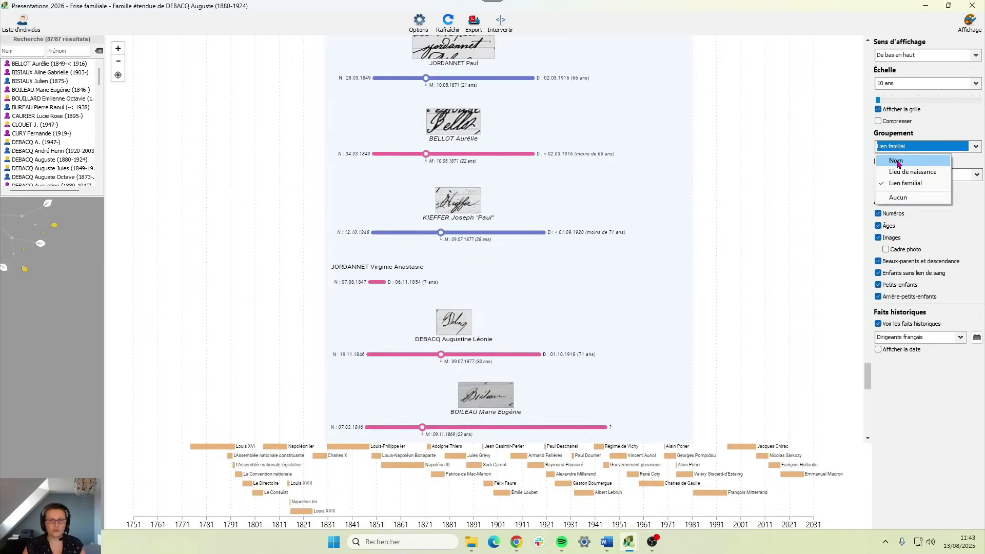
click(892, 160)
click(886, 149)
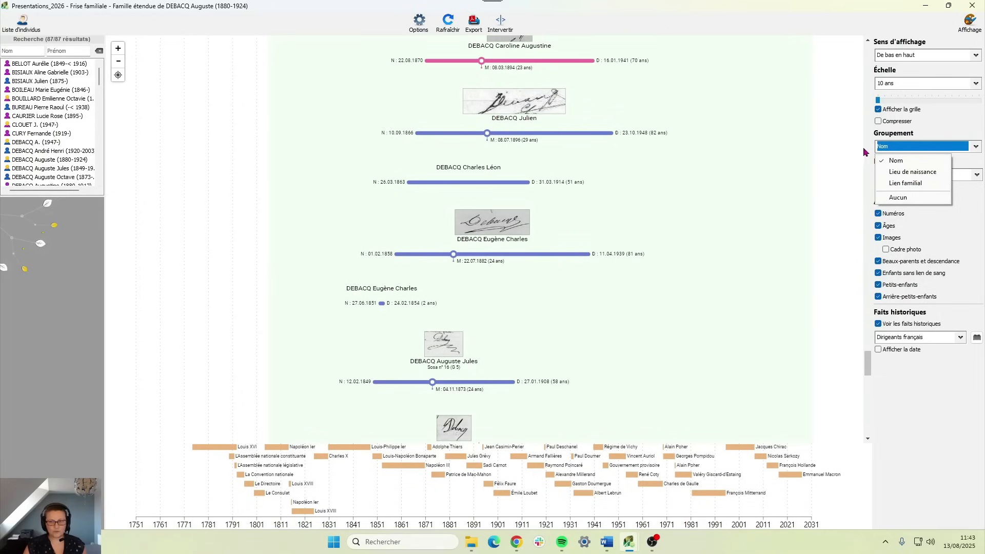
click(901, 160)
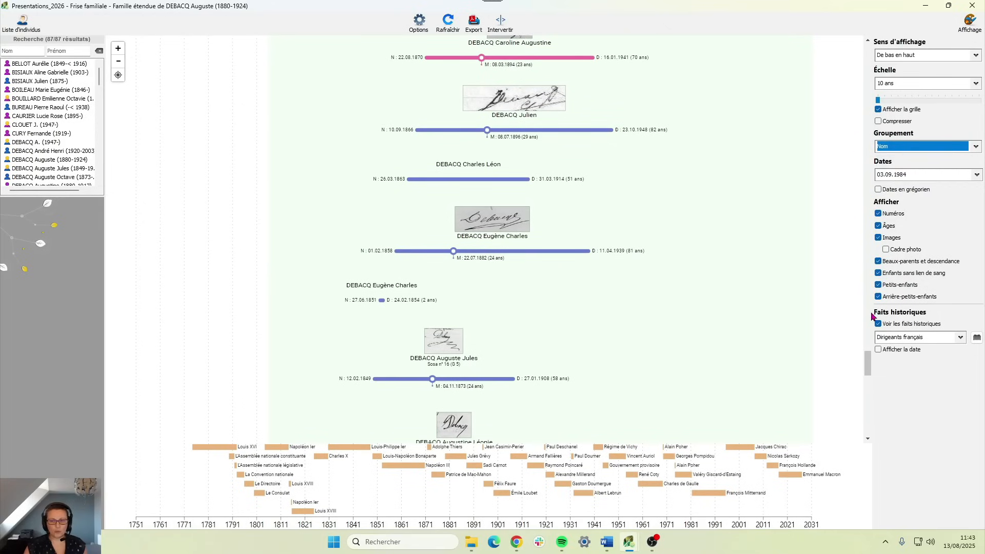
drag(871, 364, 853, 310)
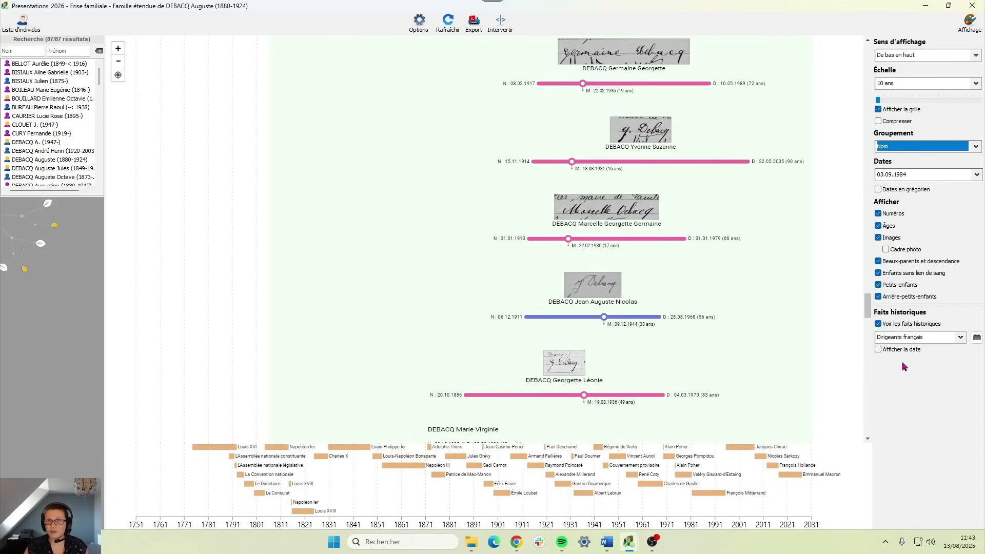
- Set Sens d'affichage to De haut en bas and Faits historiques to Première Guerre mondiale
click(883, 57)
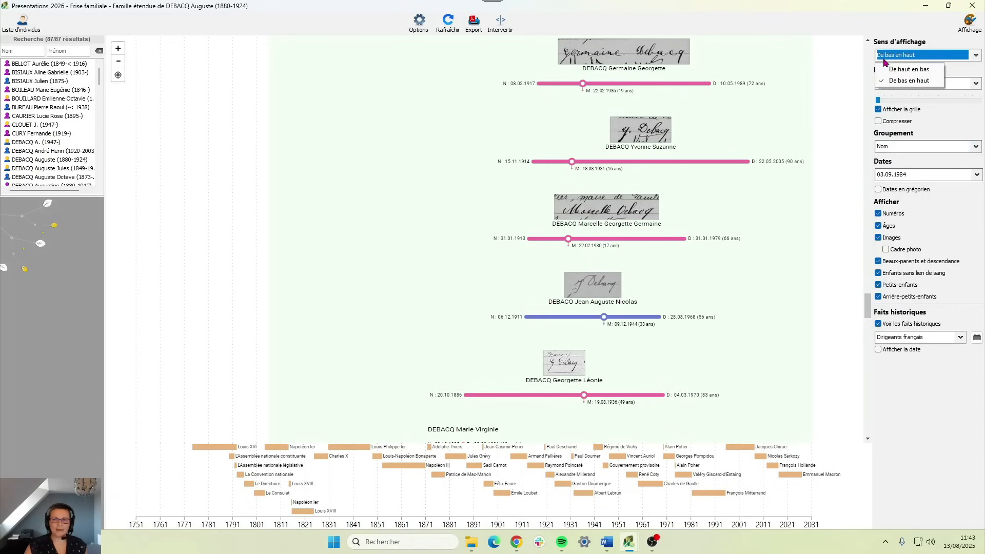
click(895, 70)
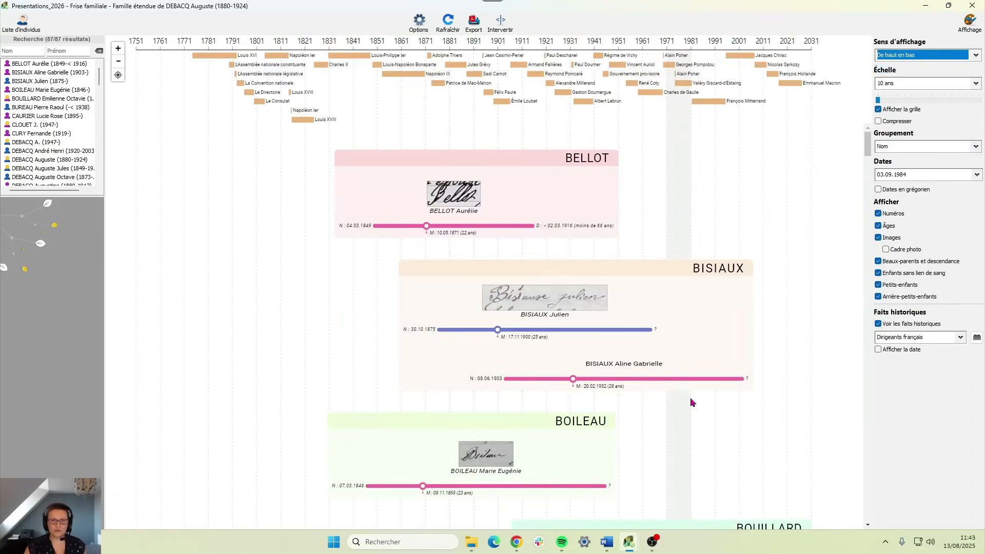
click(895, 341)
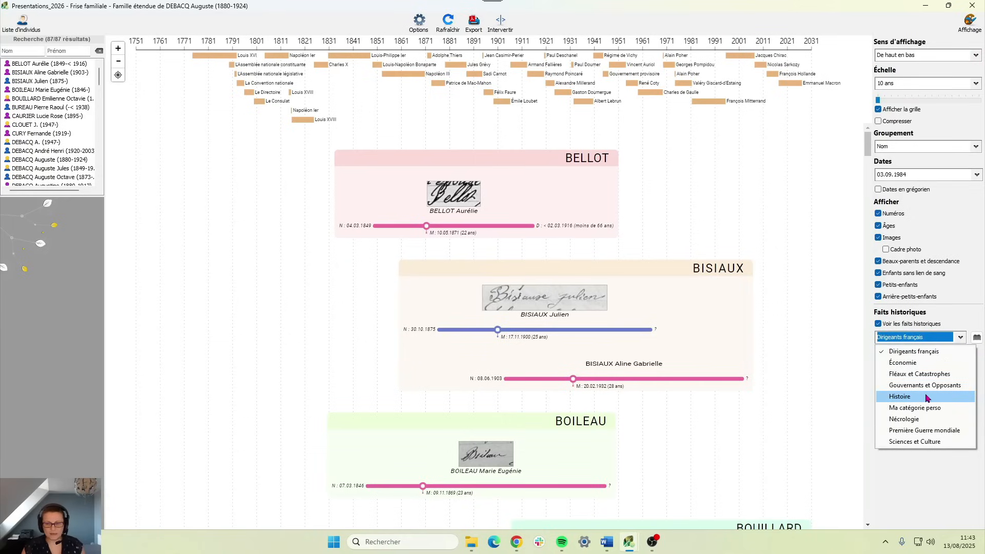
click(916, 430)
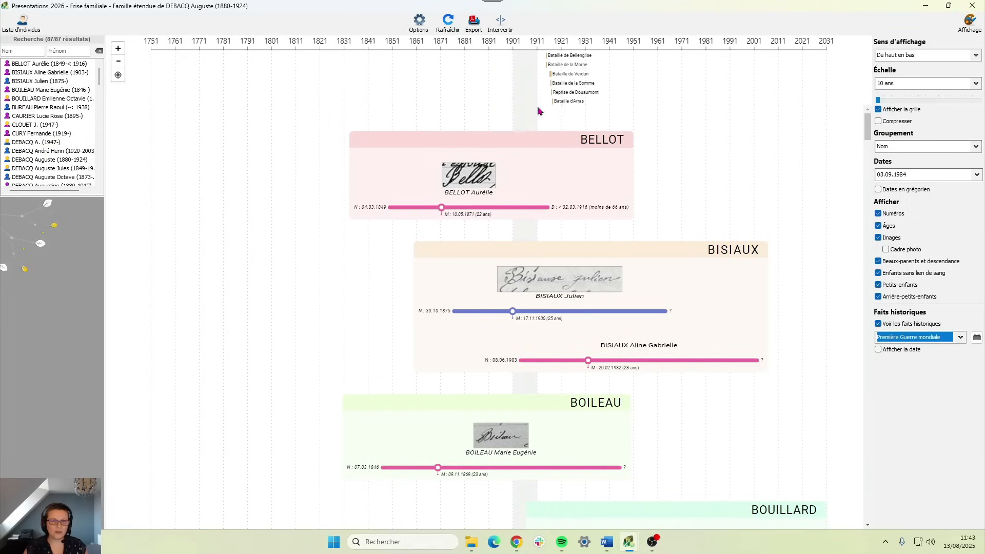
scroll(559, 436, down, 12)
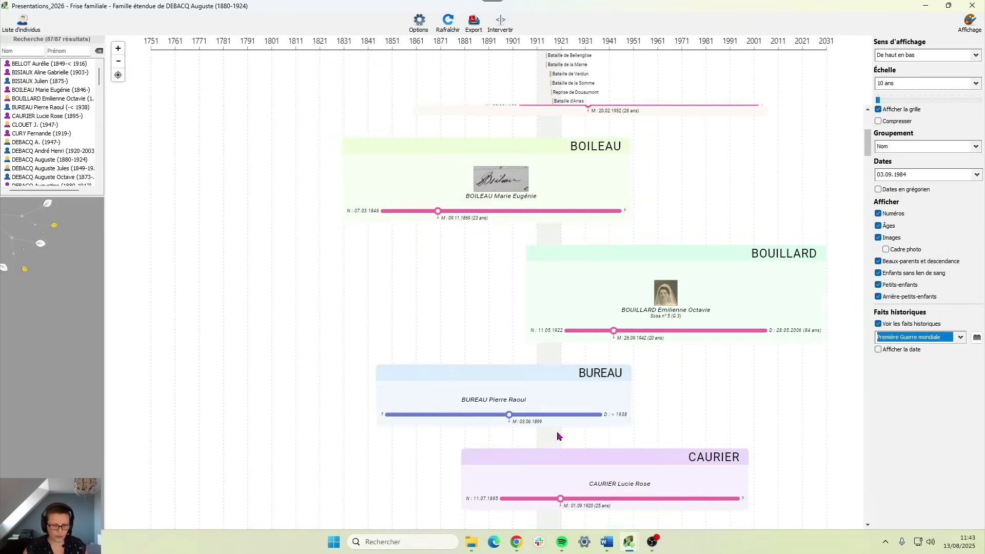
scroll(560, 425, down, 10)
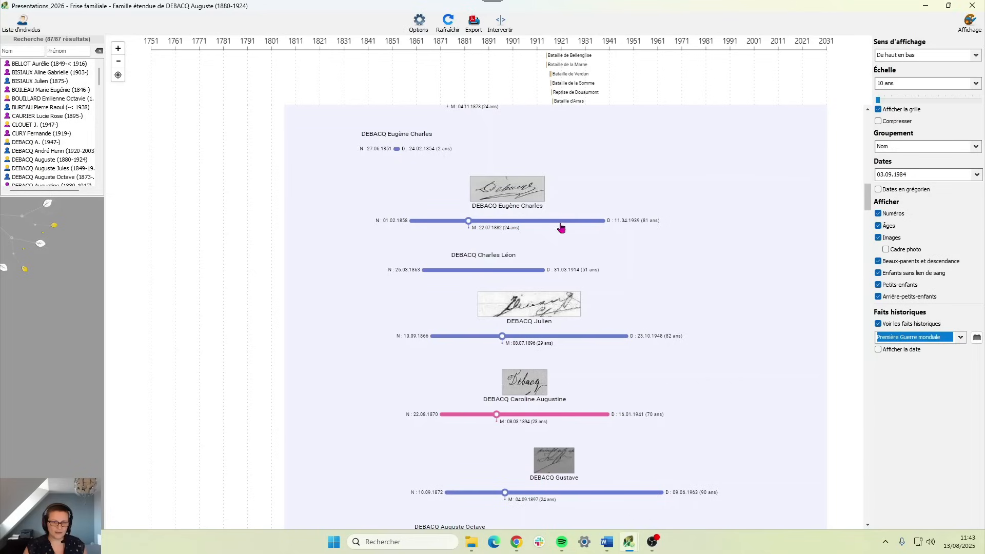
scroll(553, 396, down, 5)
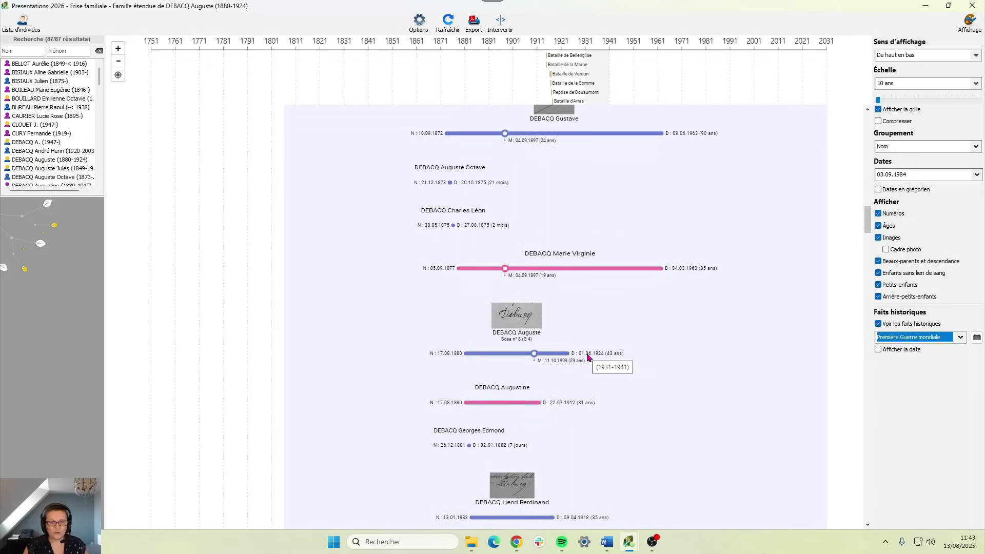
drag(868, 213, 870, 137)
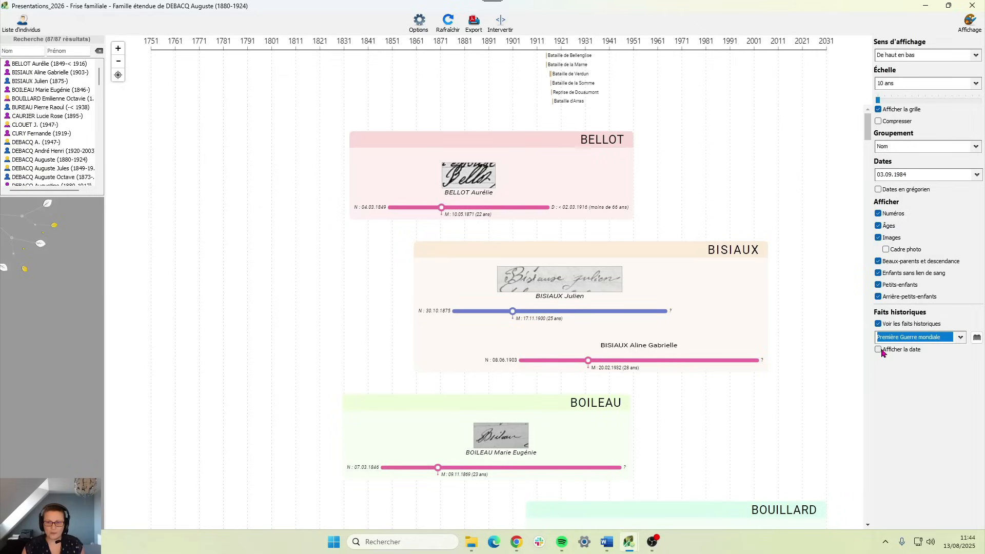
- Enable Afficher la date under Faits historiques for the battle labels
click(878, 350)
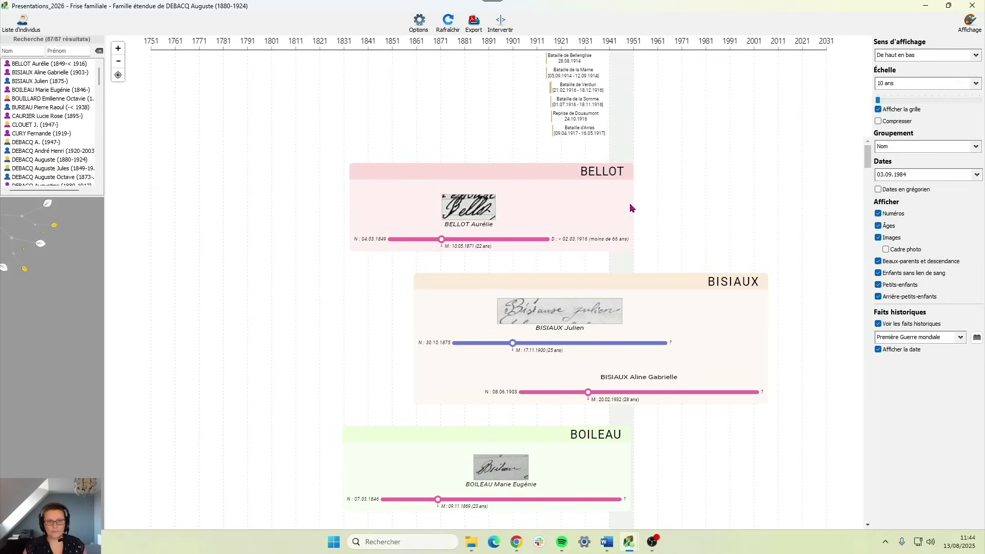
key(alt+Tab)
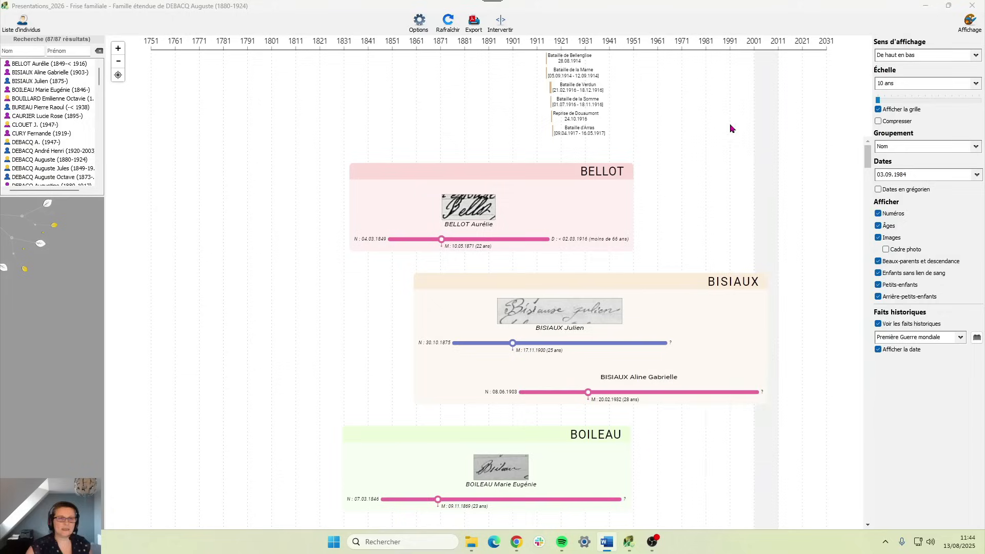
- Open Exporter pour impression full screen and bring up Éditer le titre
click(473, 23)
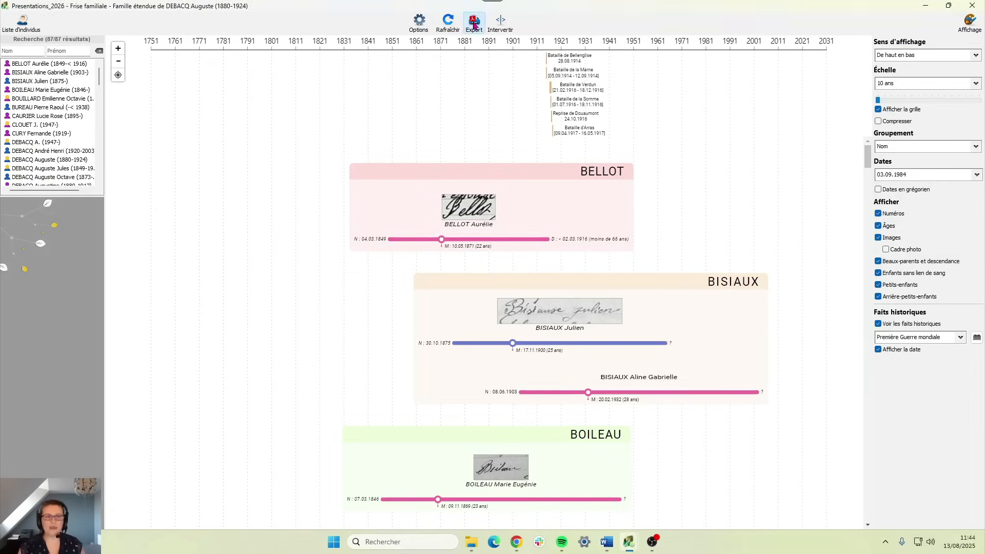
double_click(437, 96)
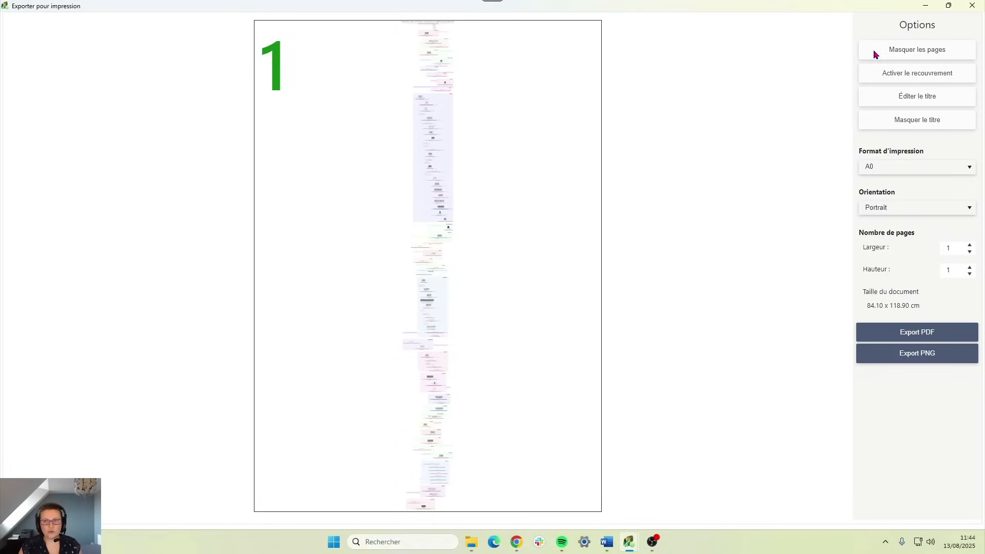
click(902, 103)
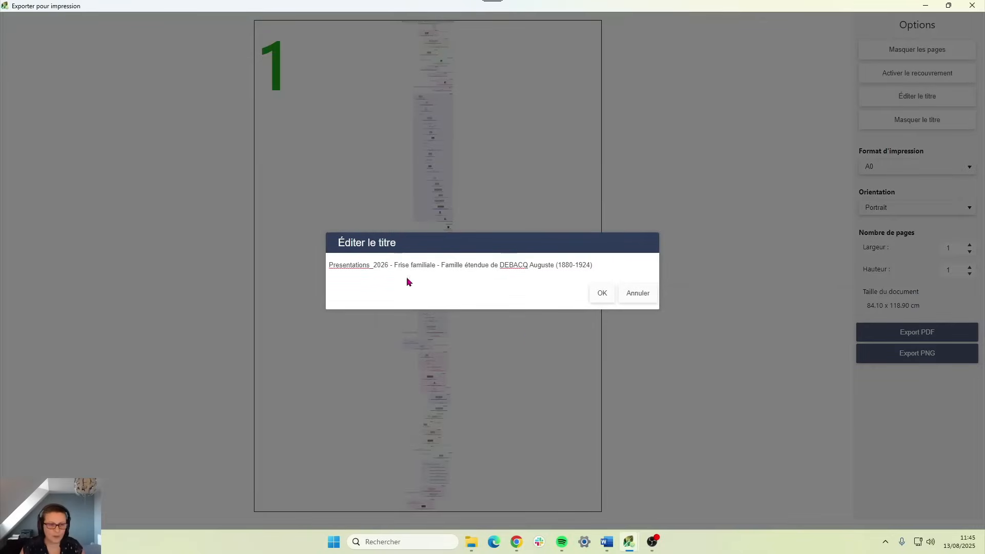
- Remove 'Presentations_2026' and 'familiale - Famille étendue' from the title, inserting 'la famille de'
drag(393, 266, 322, 268)
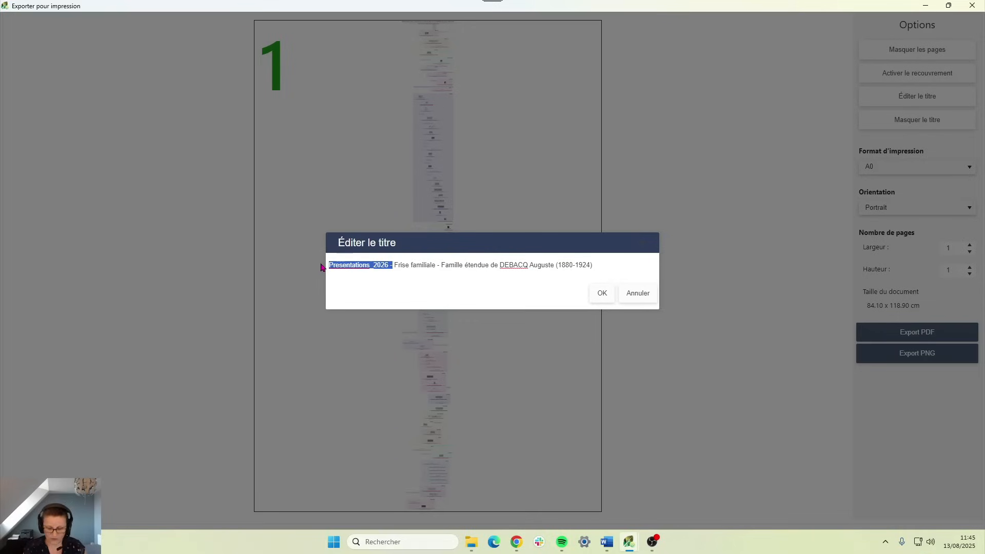
key(BackSpace)
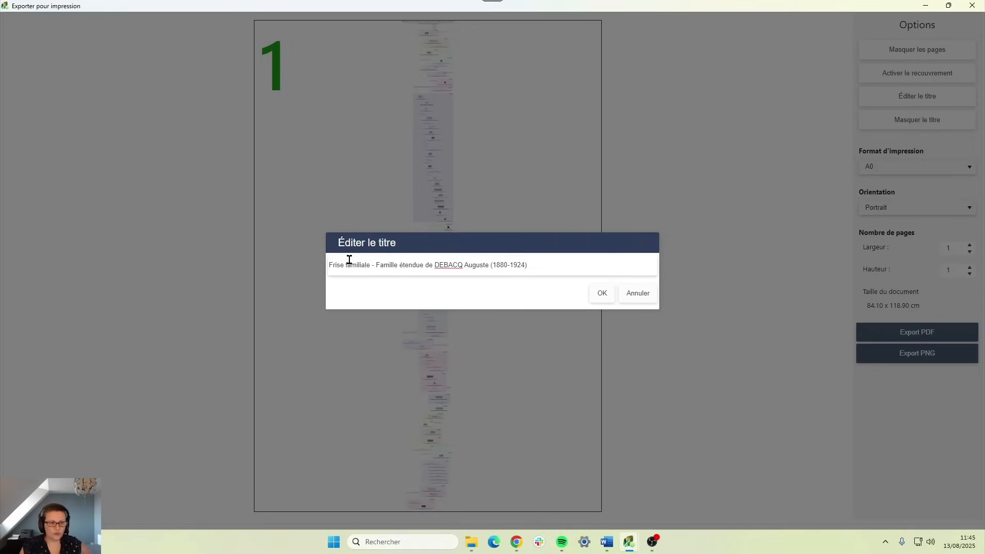
drag(346, 266, 423, 265)
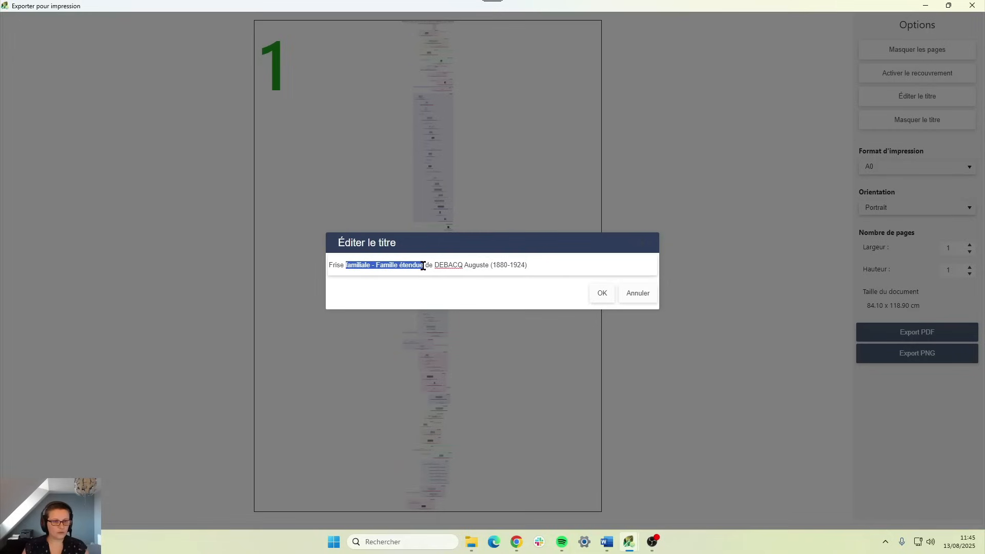
key(BackSpace)
key(BackSpace)
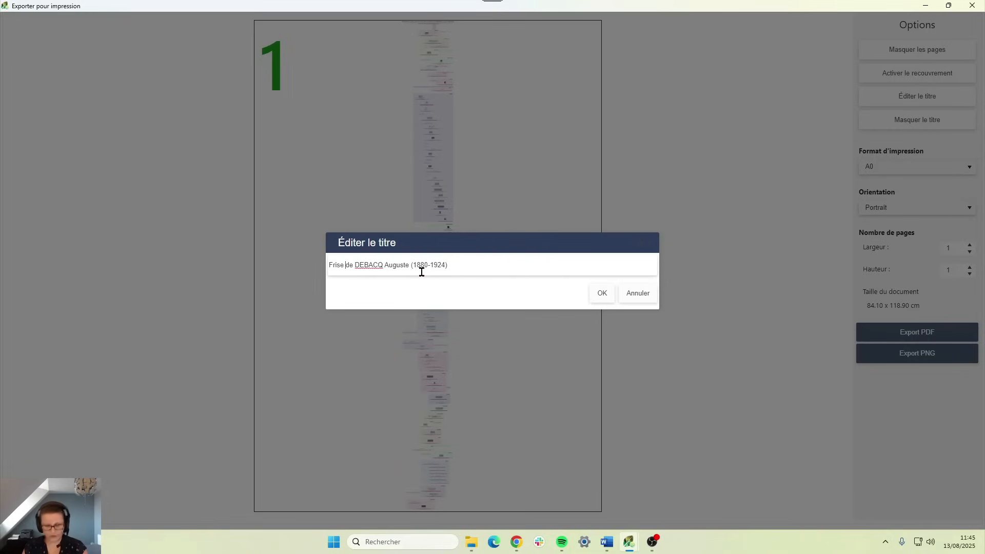
click(355, 264)
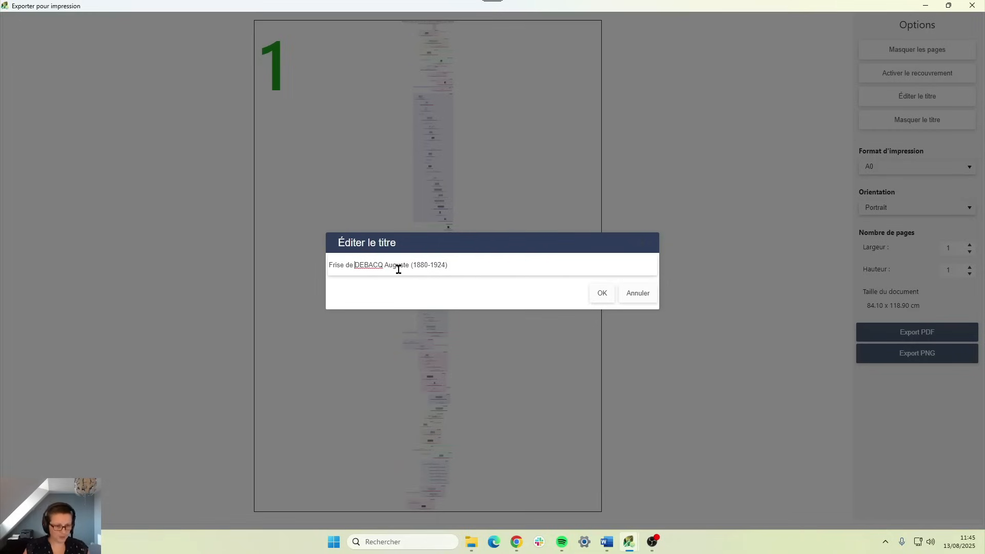
text(la famille d)
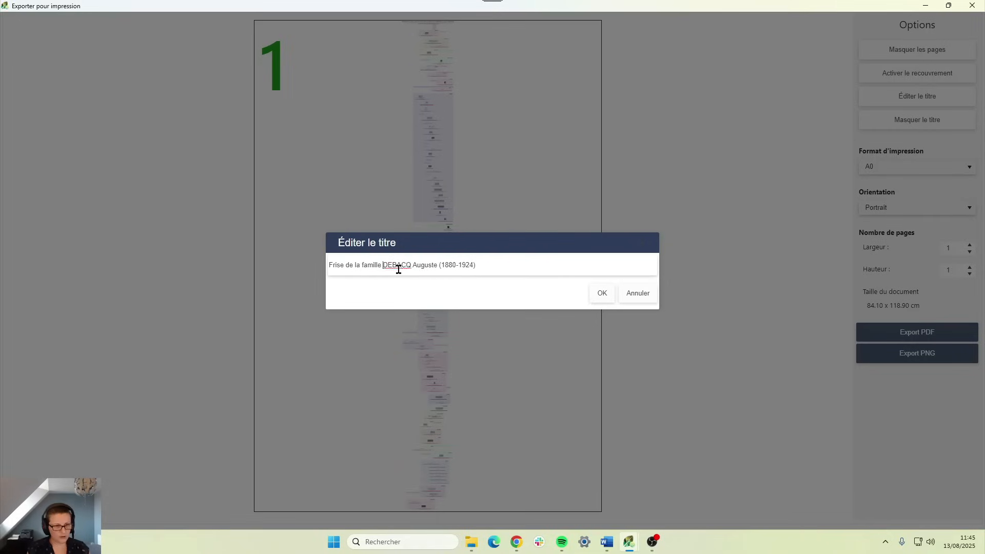
text(e d)
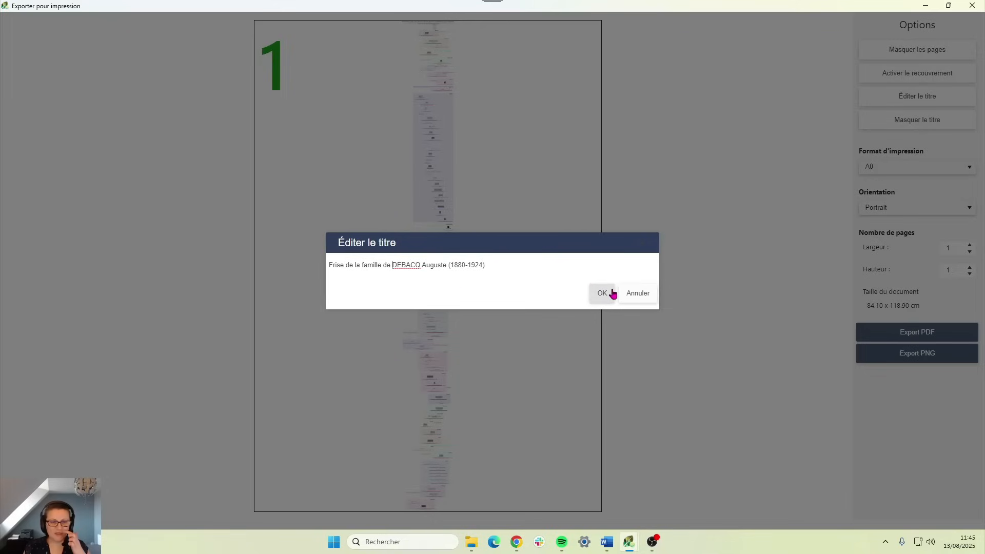
click(609, 293)
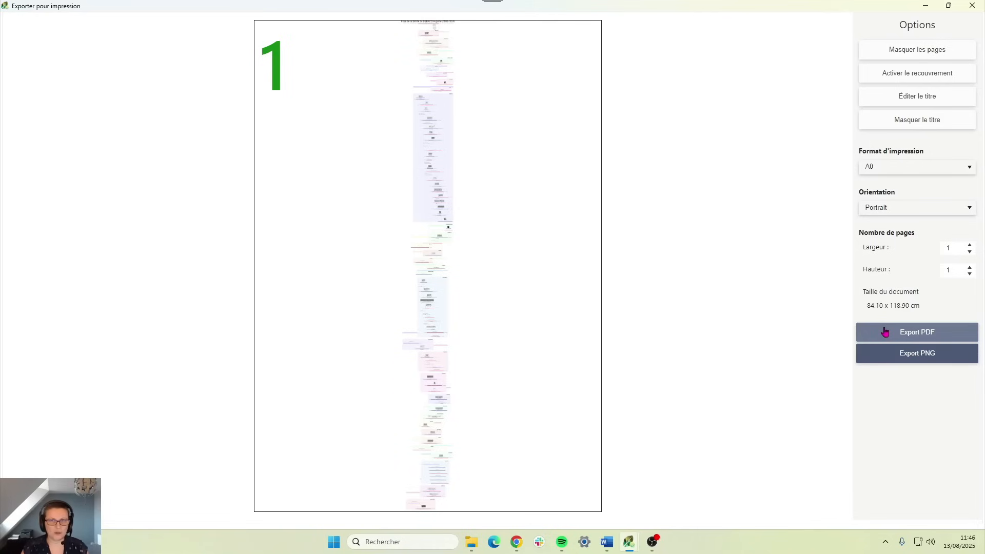
- Start a PNG export of the timeline page, then cancel the save dialog
click(909, 359)
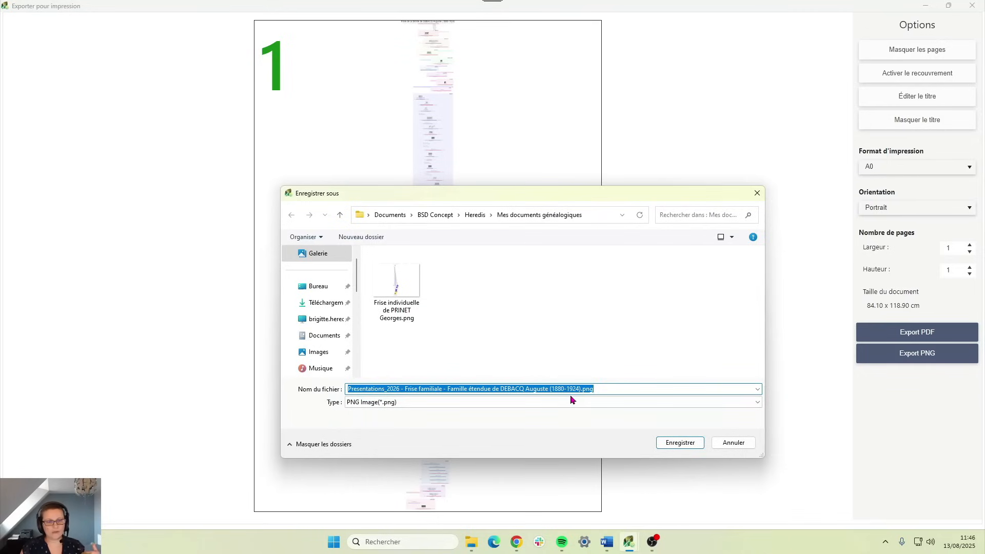
click(405, 295)
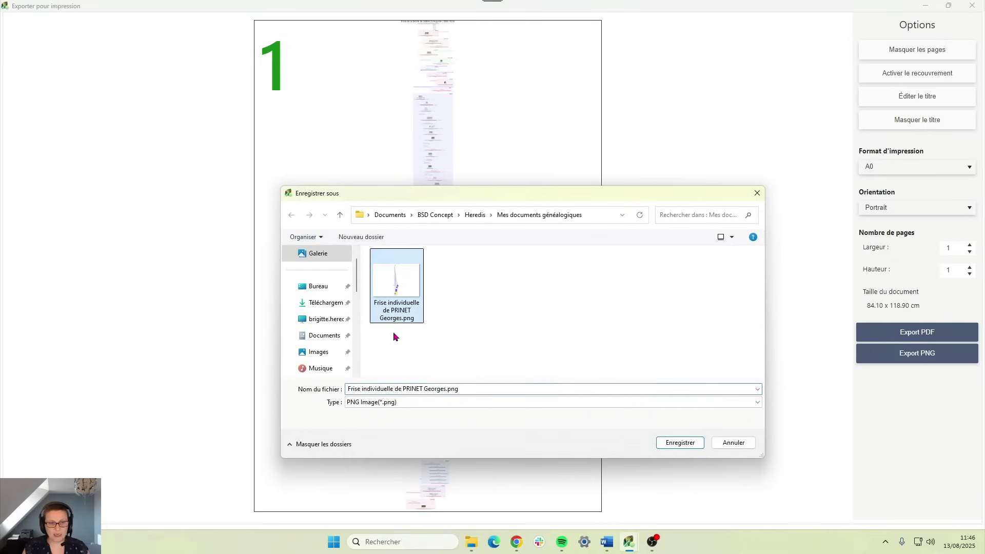
click(743, 442)
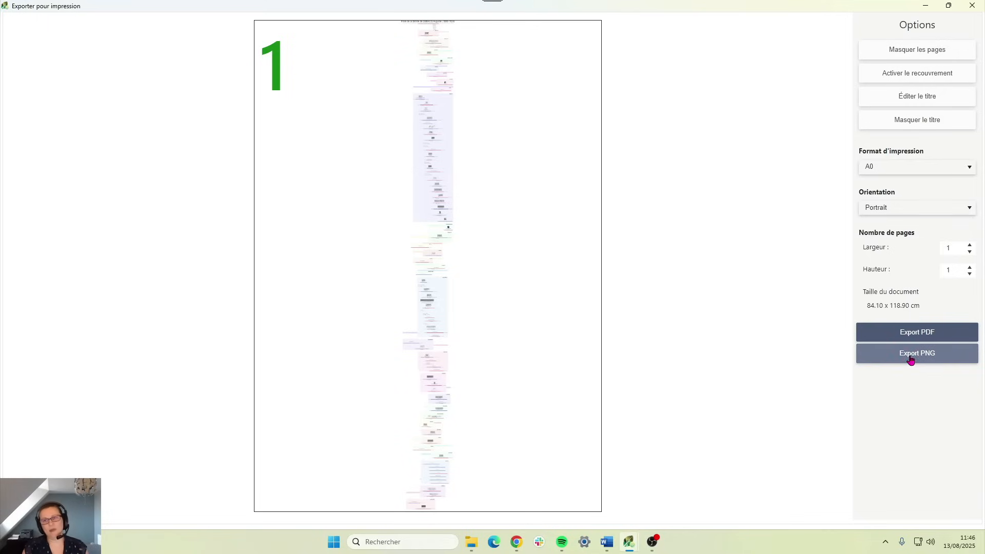
- Close the print export window, reopen it from the export icon, and close it again
click(972, 7)
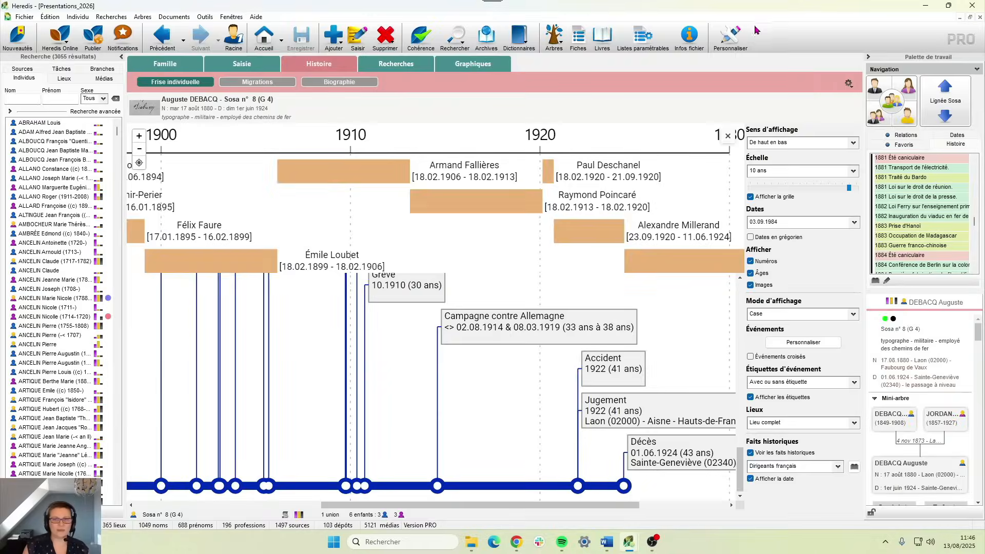
click(847, 84)
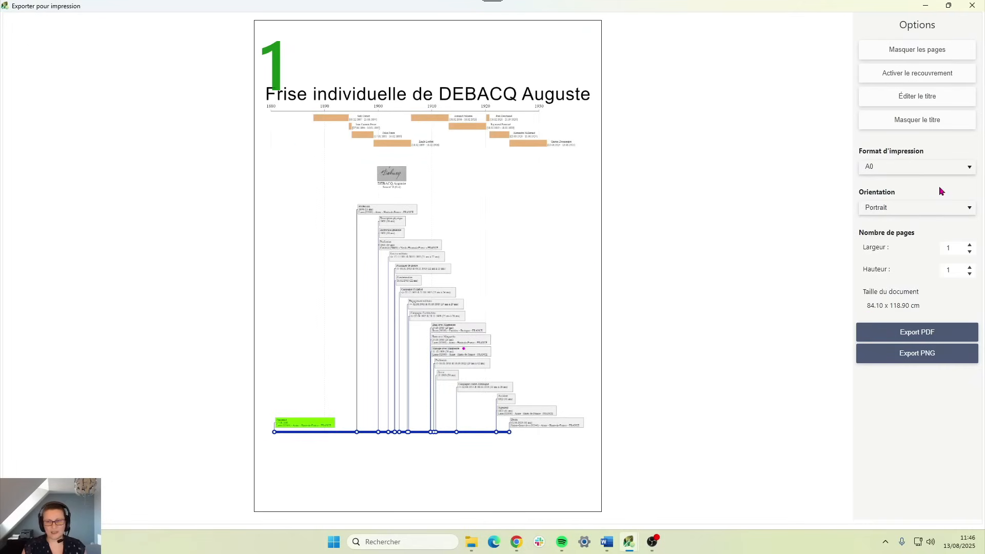
click(972, 5)
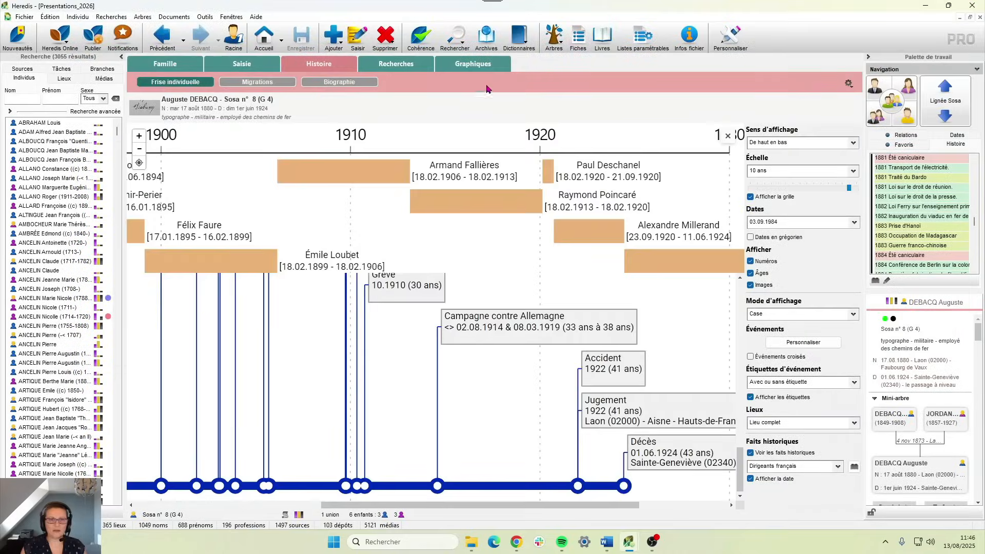
- Switch to Graphiques for the ascendant fan wheel, preview its print export, then close it
click(462, 75)
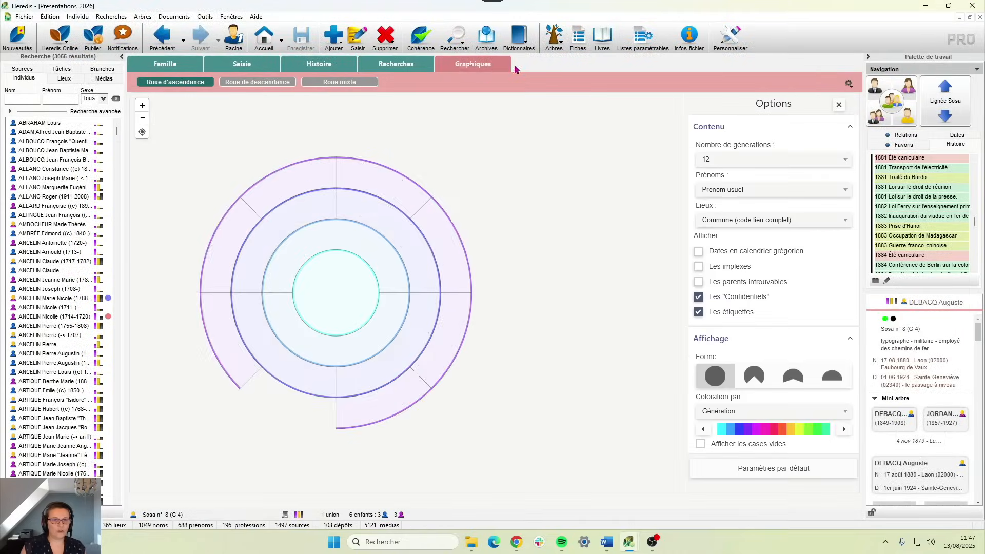
click(847, 83)
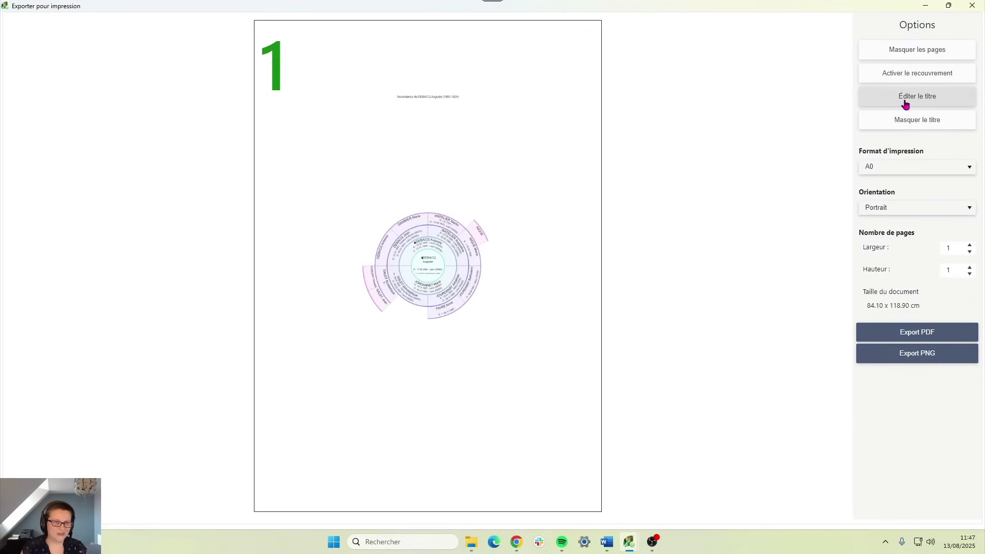
click(970, 6)
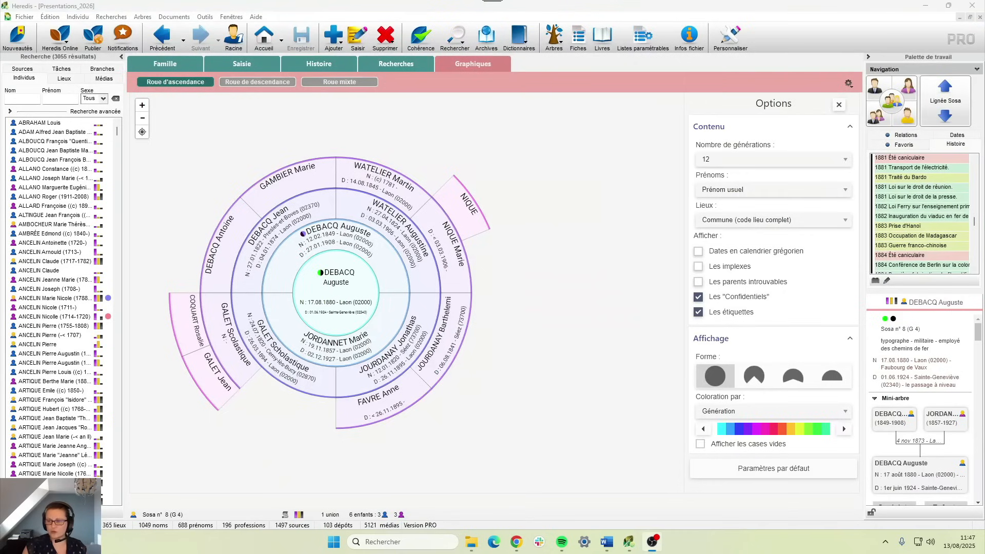
- Bring up the separate Frise familiale window from the taskbar and close it
mouse_move(628, 542)
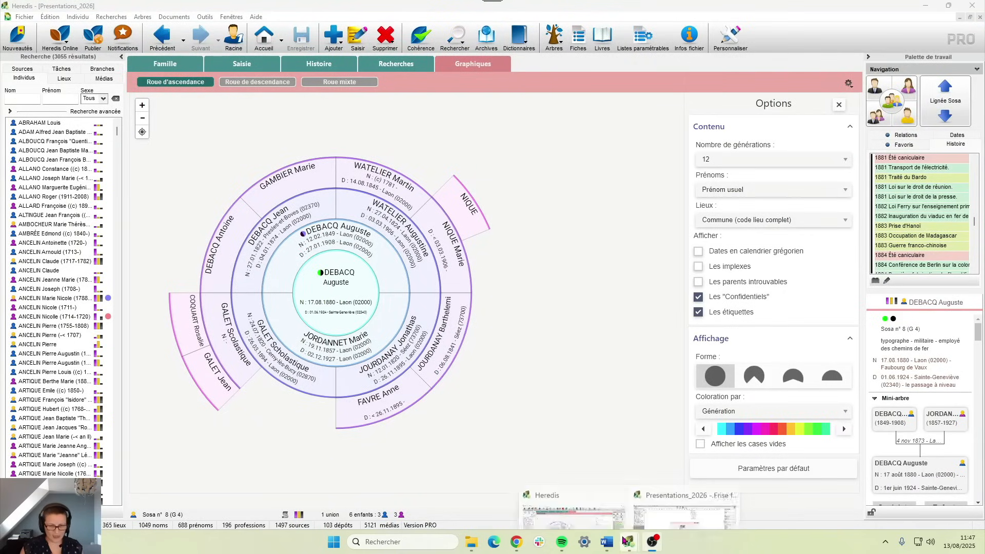
click(652, 515)
click(971, 5)
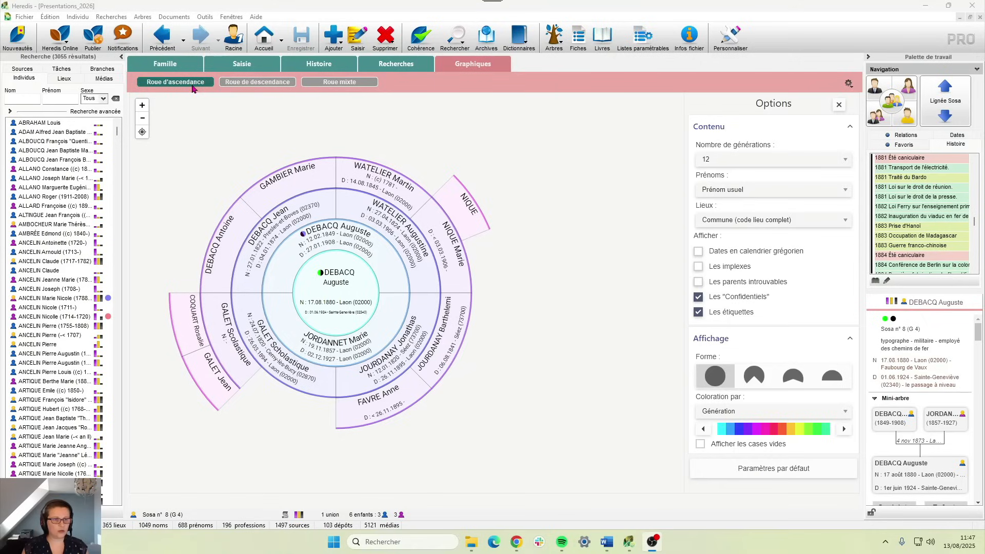
- Centre the wheel on a favourite born in 1922, try her second parent couple, then revert to the first
click(914, 148)
click(926, 183)
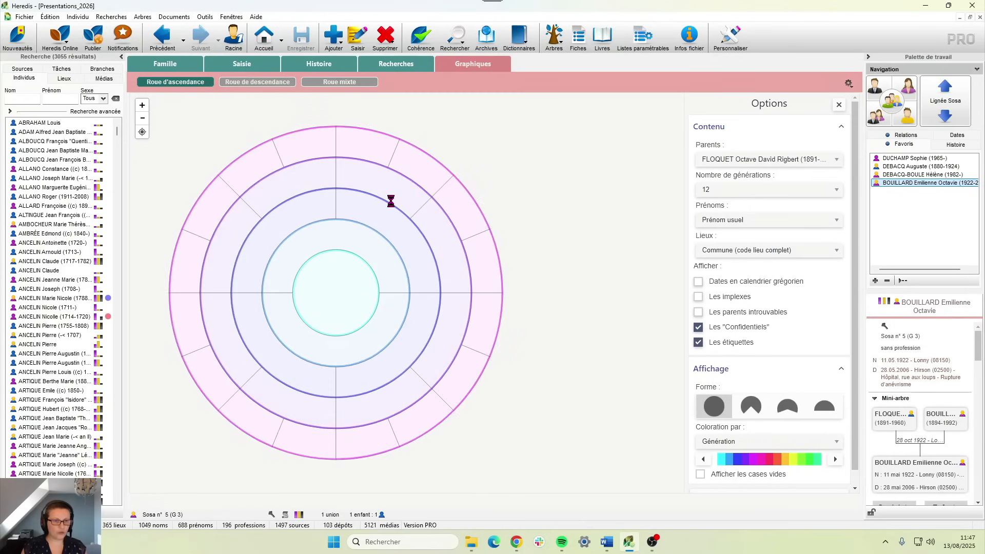
click(746, 161)
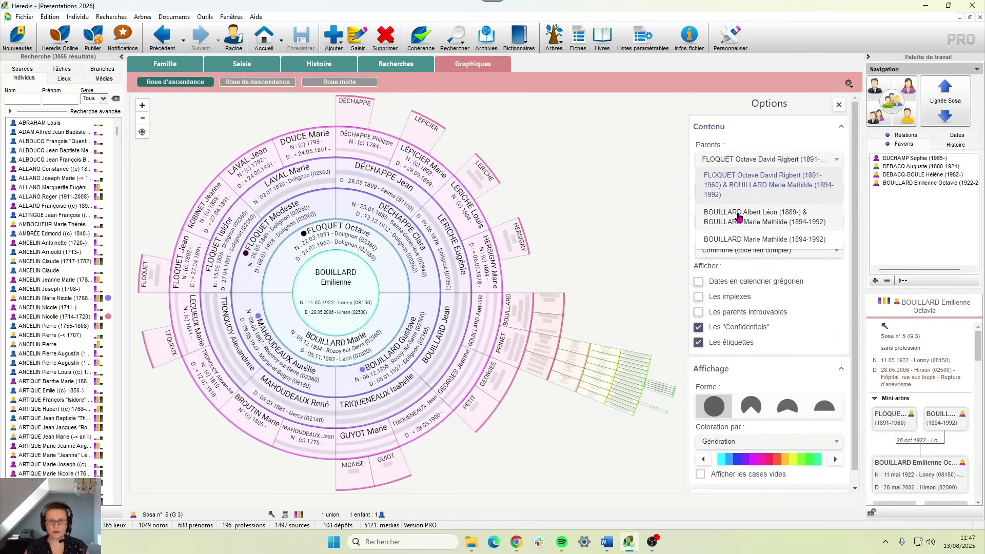
click(737, 218)
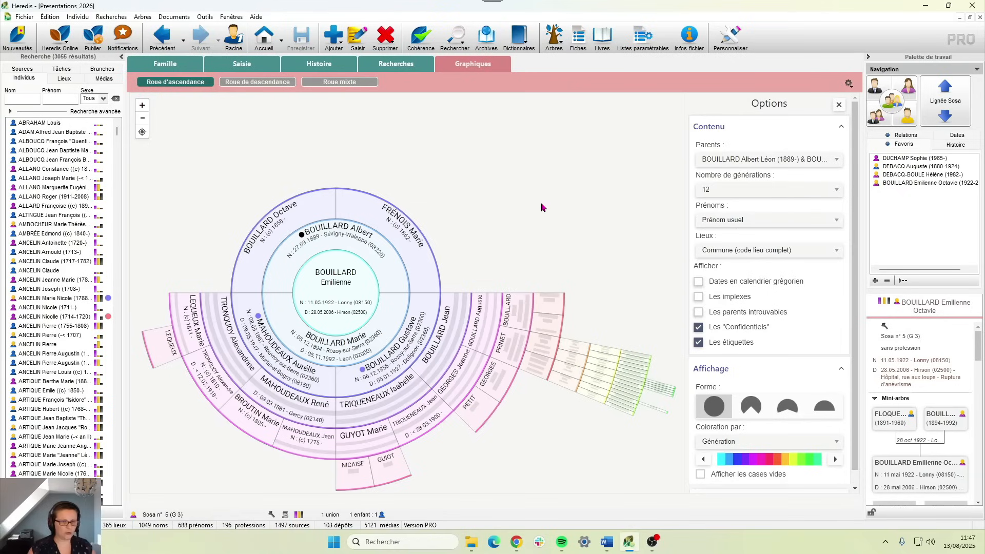
click(715, 160)
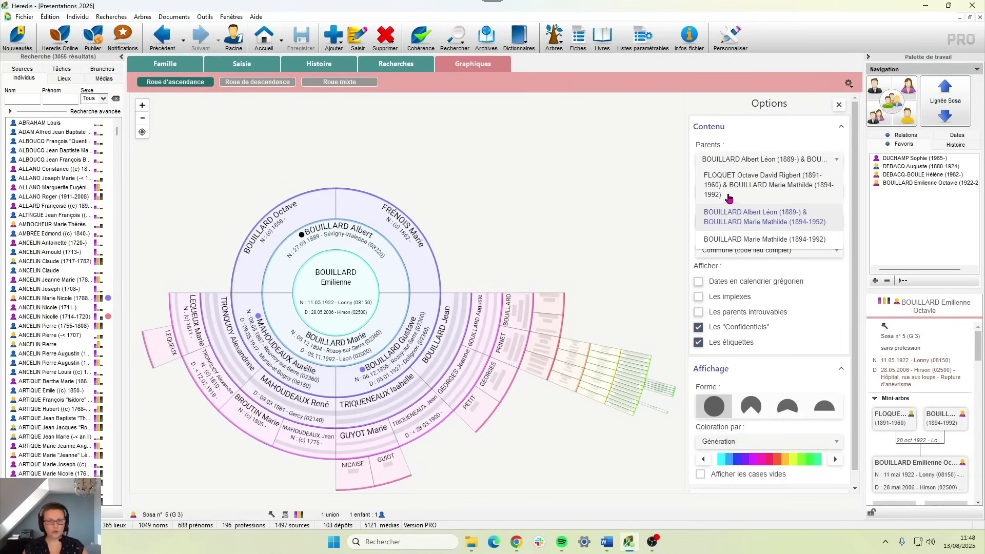
click(728, 196)
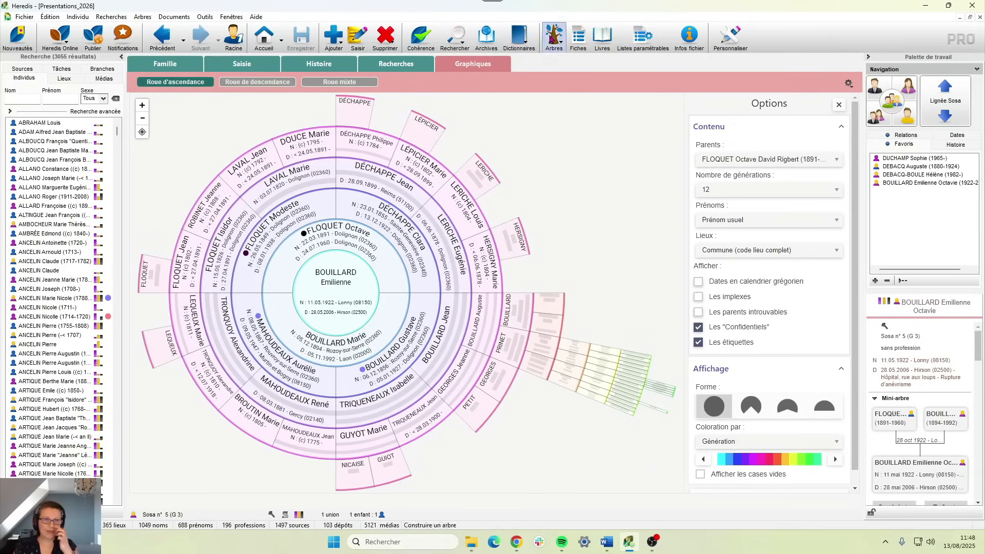
click(554, 37)
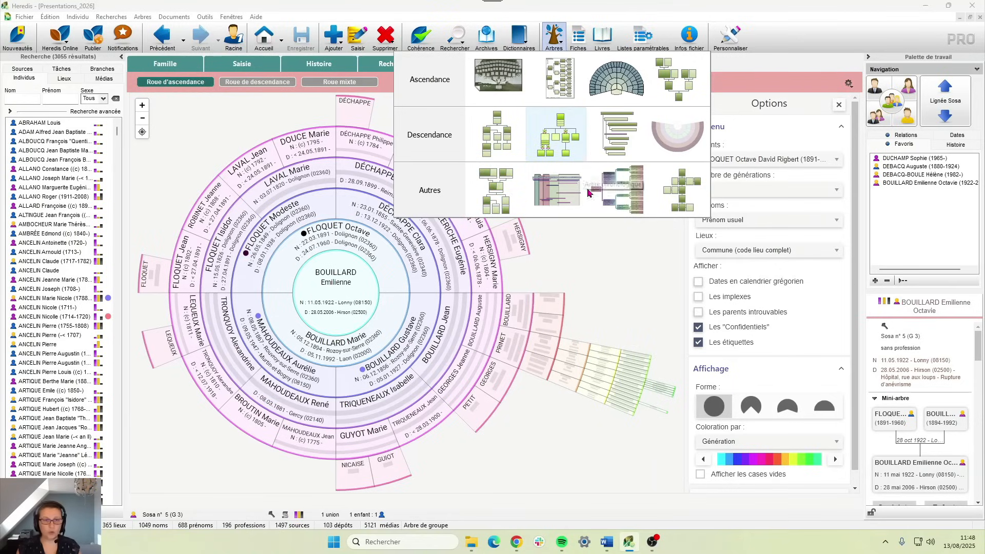
click(585, 165)
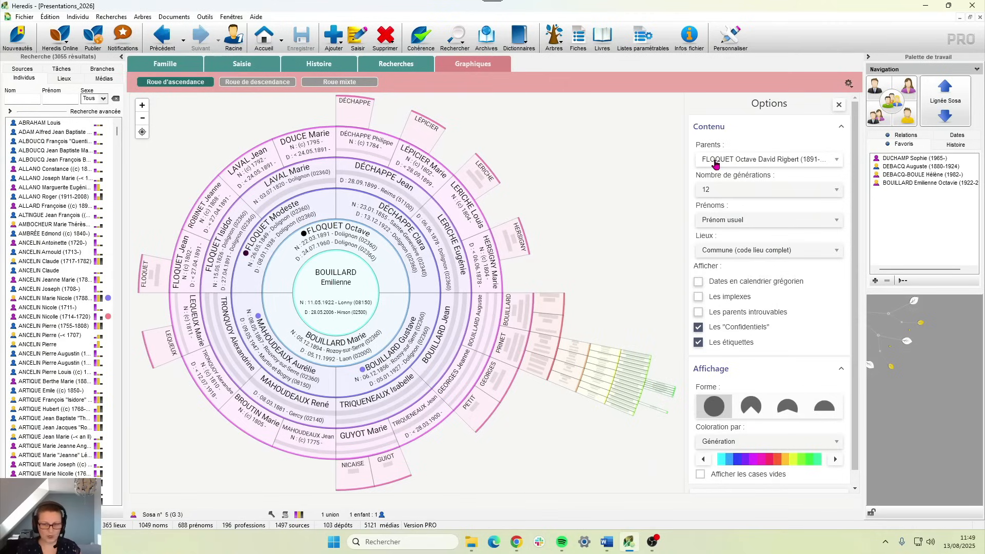
click(728, 164)
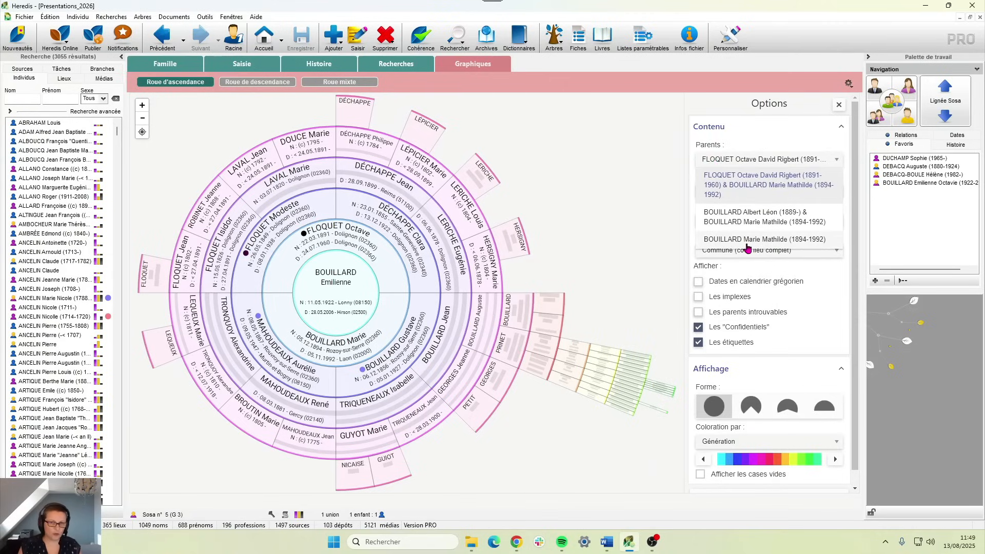
click(568, 210)
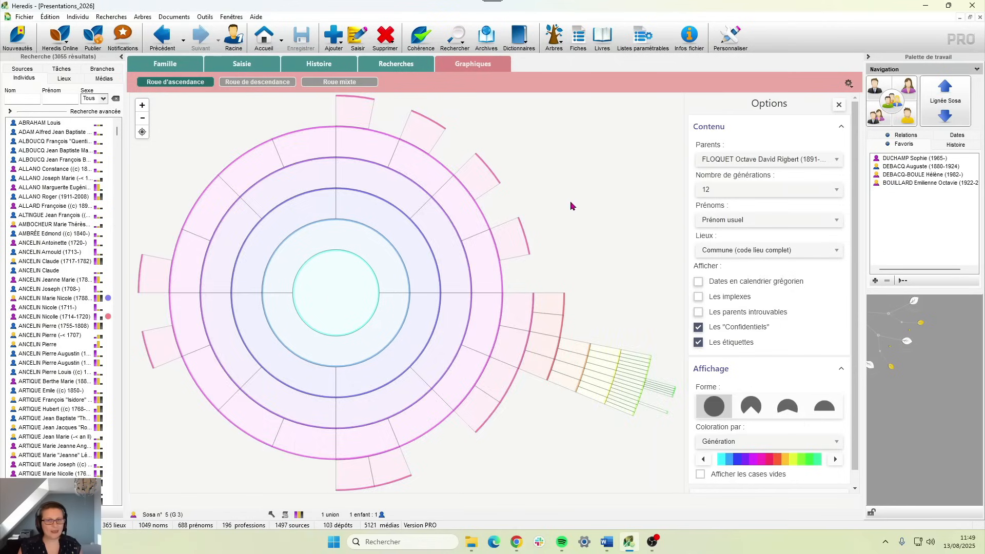
click(278, 83)
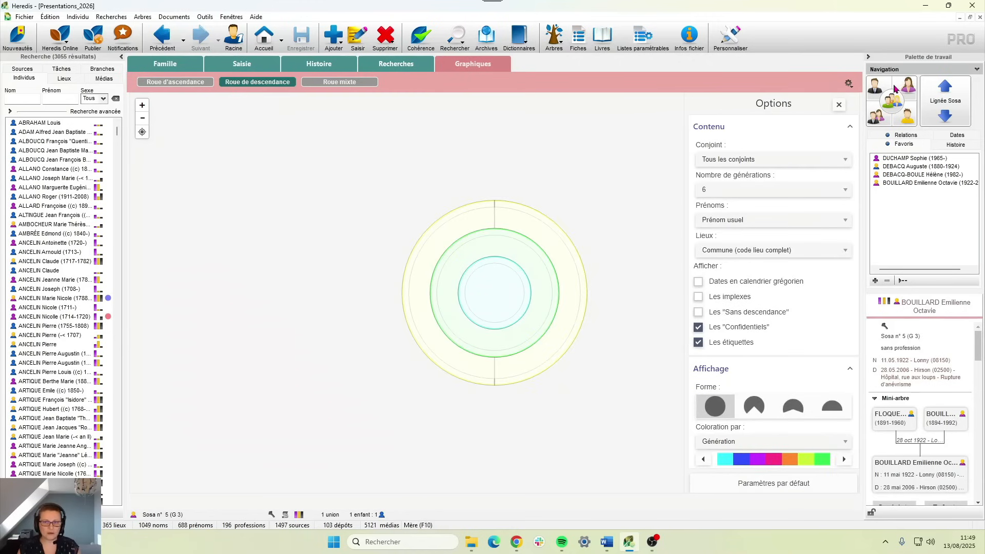
click(907, 86)
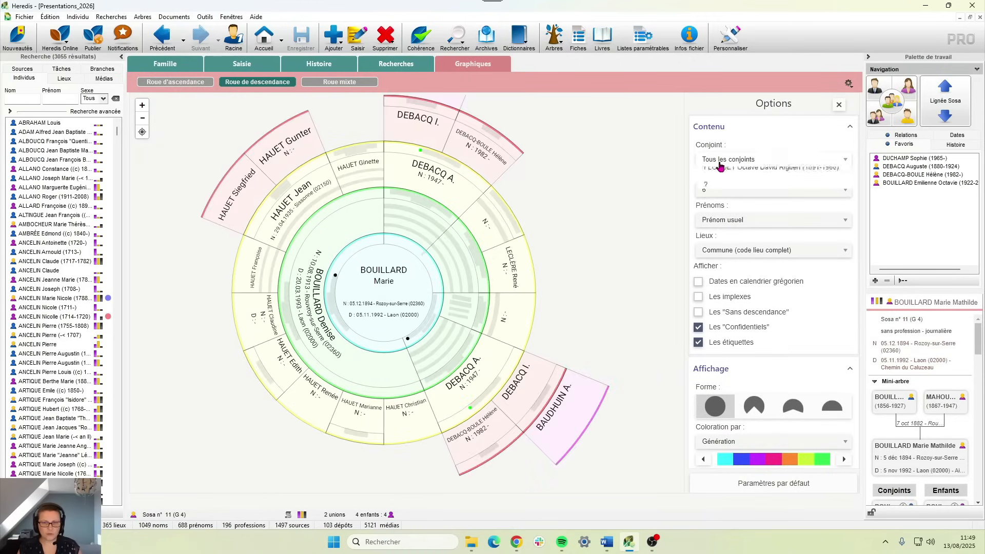
click(721, 160)
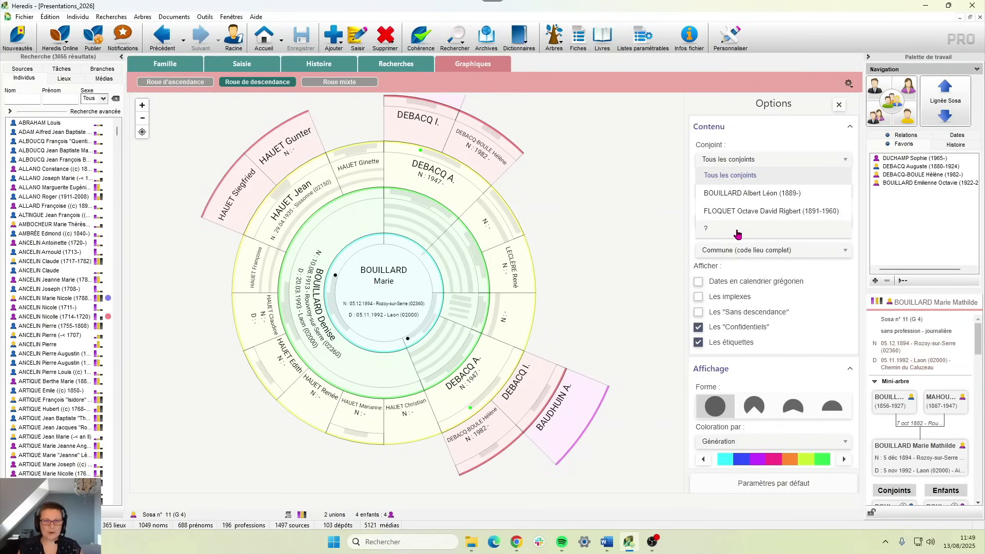
click(628, 230)
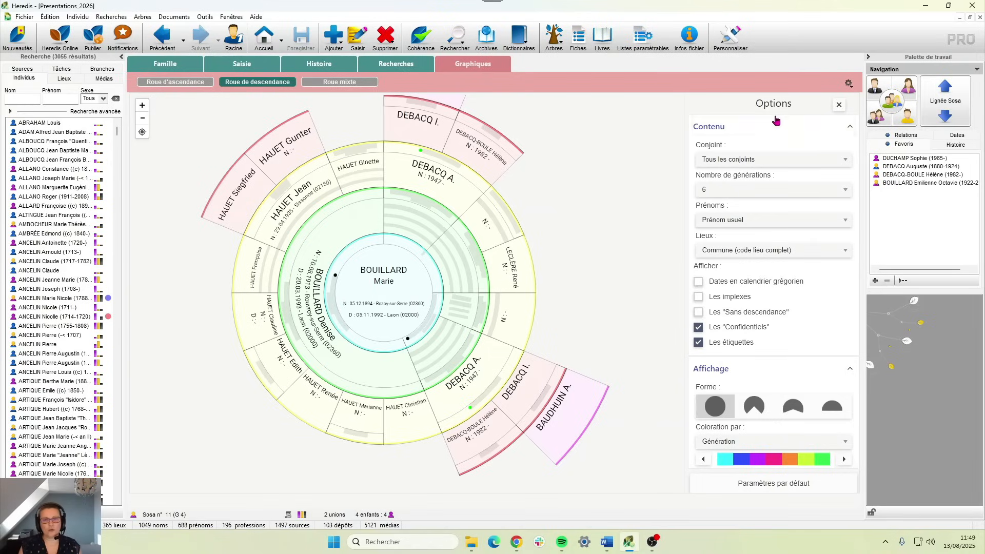
- Collapse and re-expand the Contenu and Affichage option sections
click(836, 129)
click(738, 131)
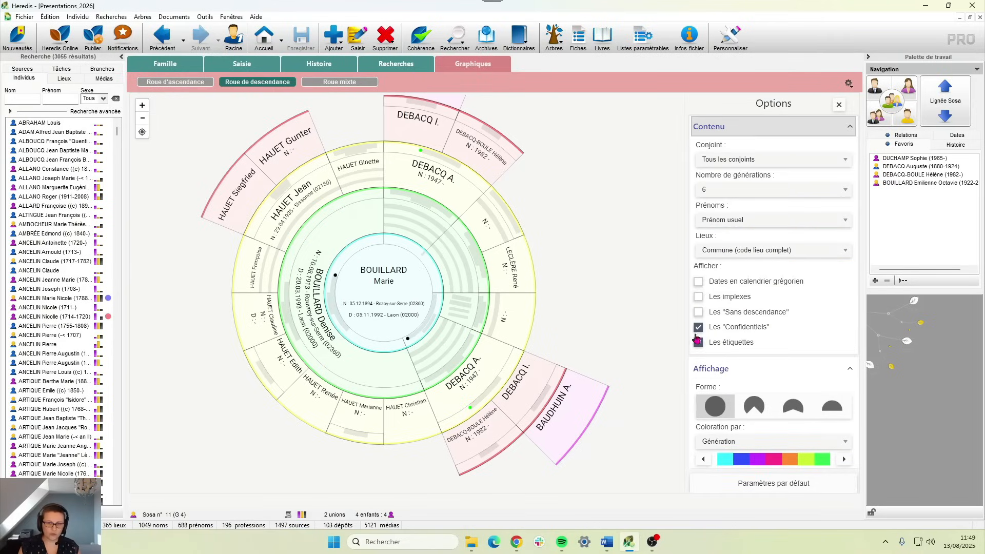
click(733, 377)
click(733, 374)
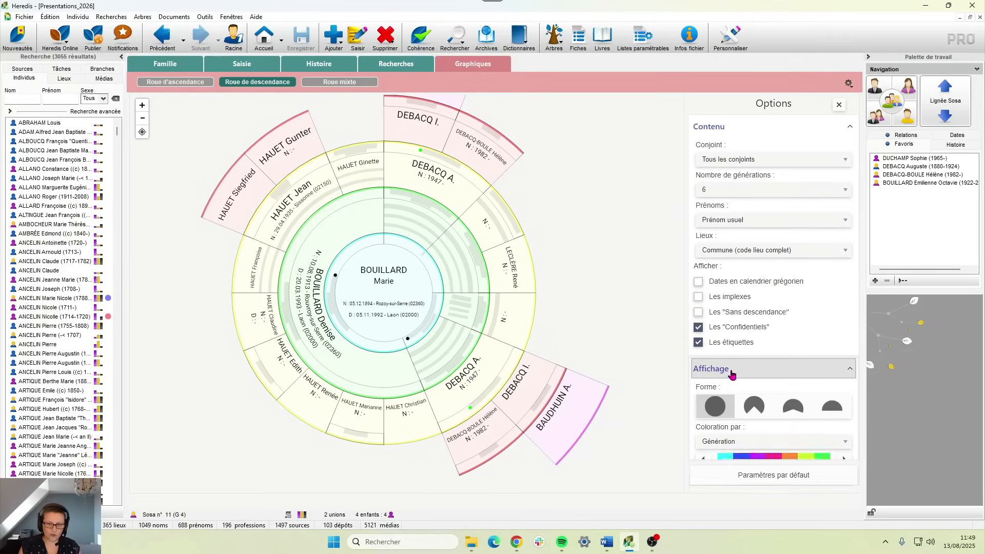
click(774, 377)
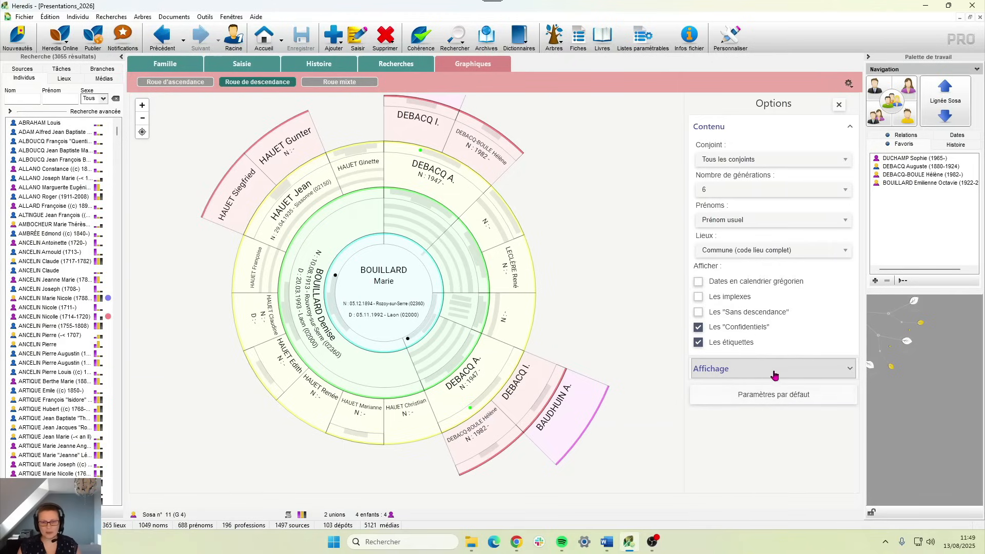
click(774, 376)
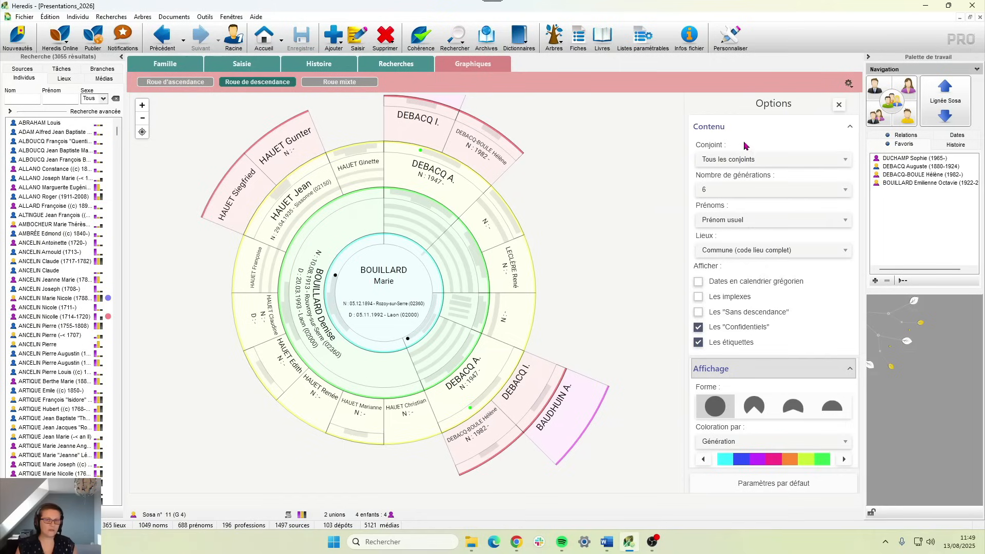
- Confirm all spouses and 6 generations, then bring up Exporter pour impression
click(744, 159)
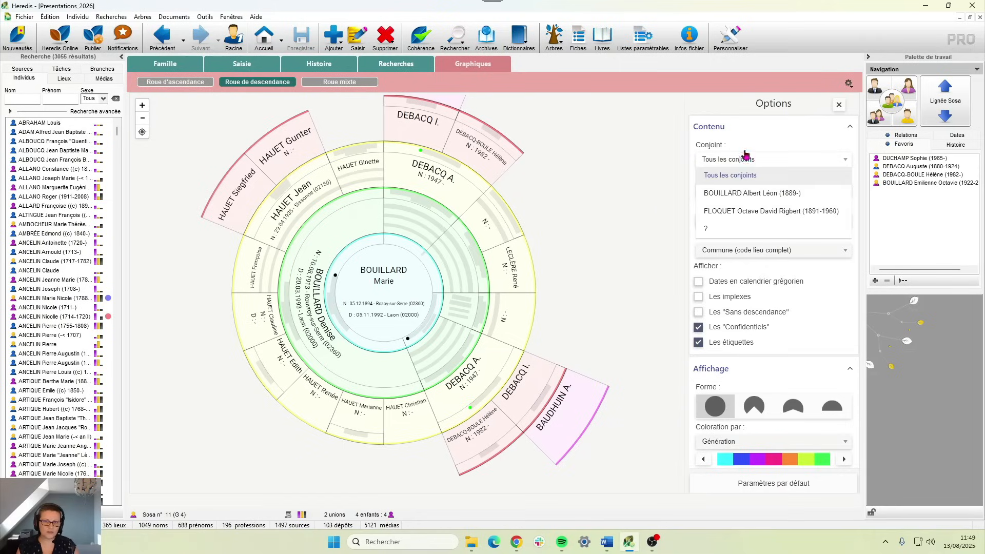
click(744, 134)
click(720, 197)
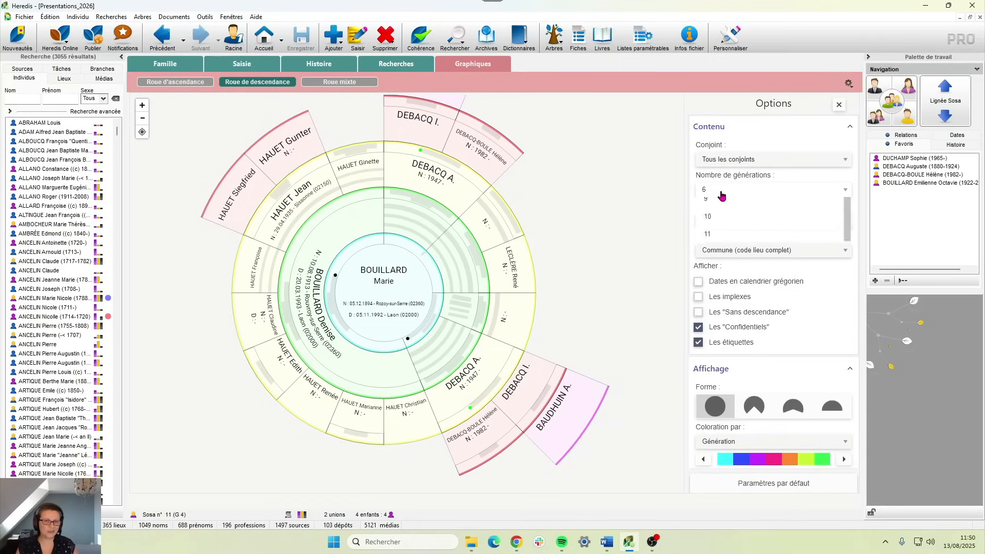
click(674, 240)
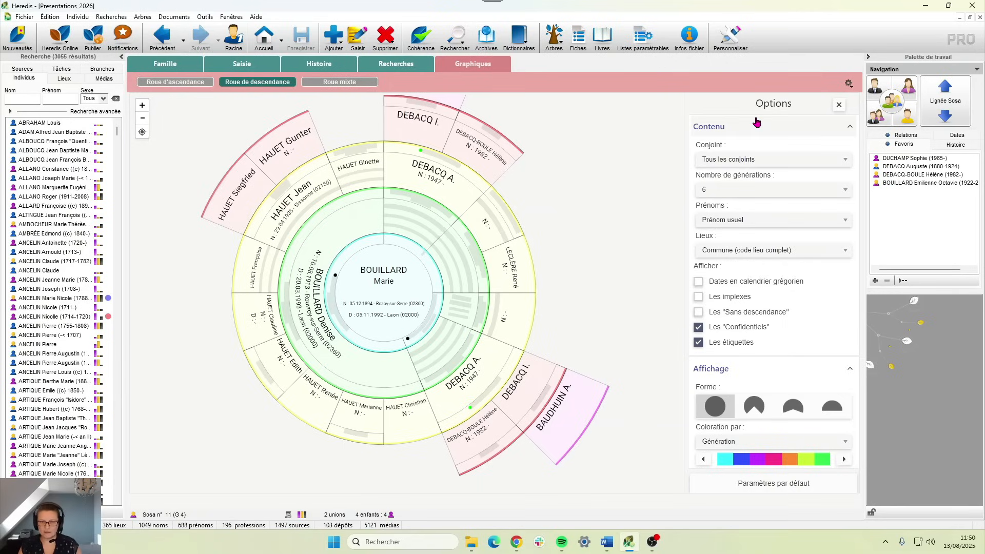
click(848, 83)
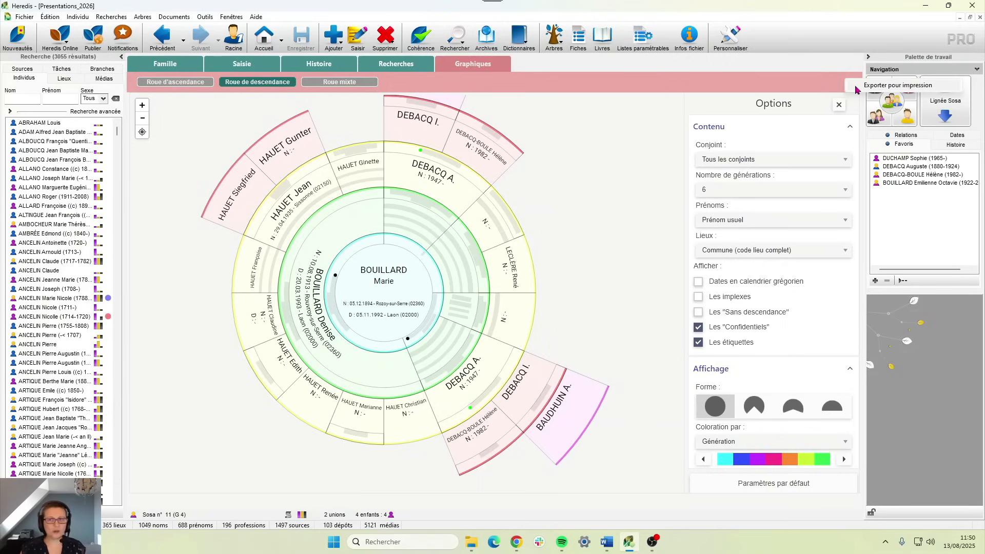